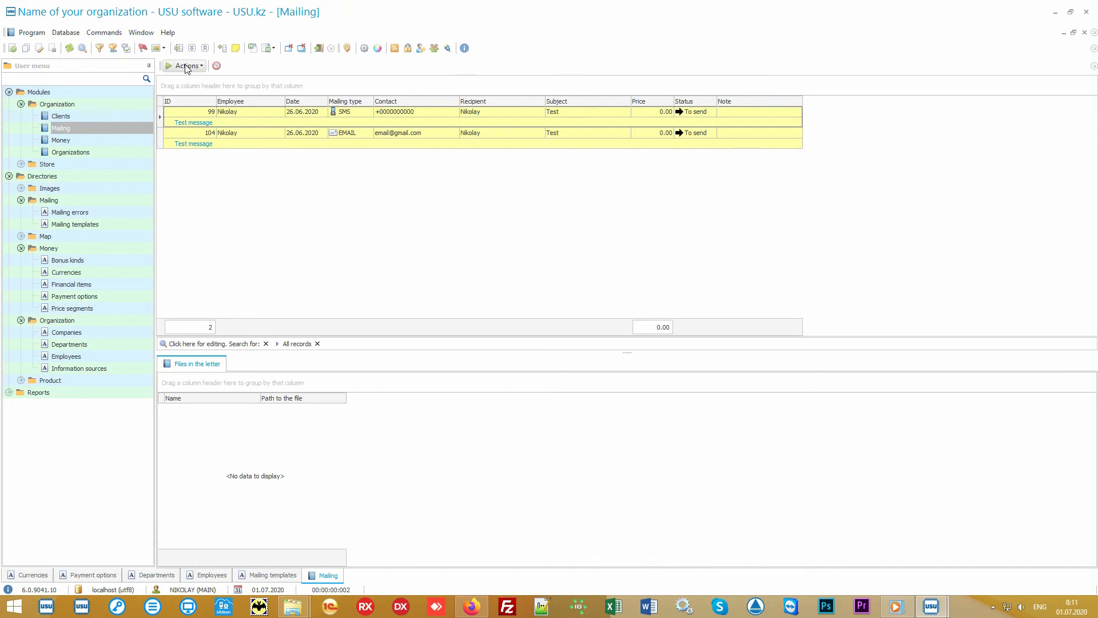
# Open the Run mailing dialog, inspect its sending options including Voice call, and exit without sending.
pyautogui.click(185, 66)
pyautogui.click(209, 80)
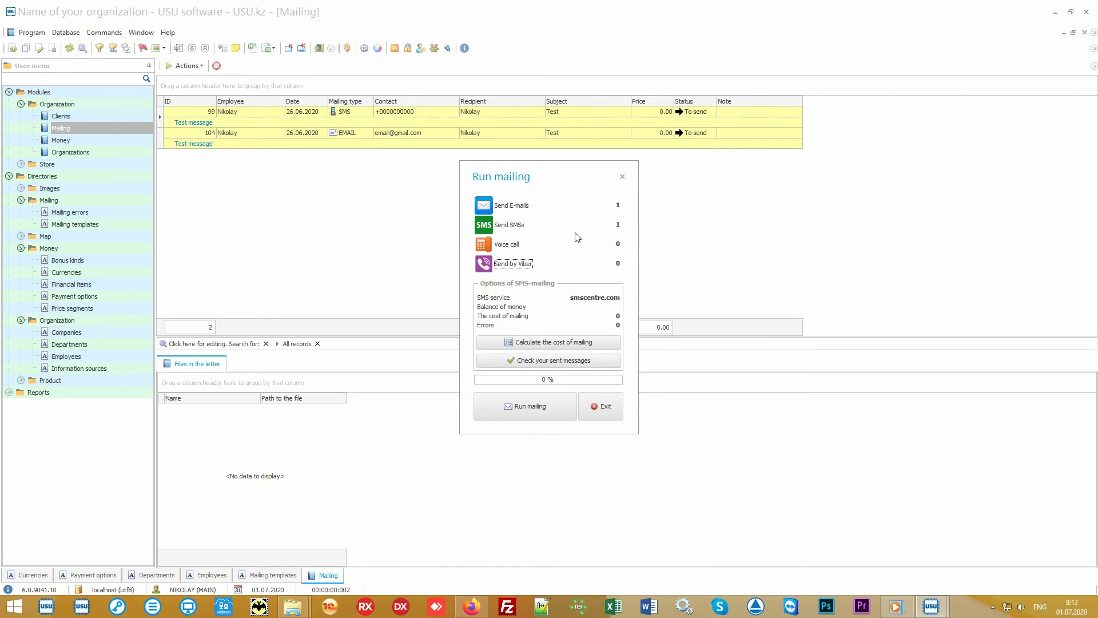
pyautogui.click(513, 246)
pyautogui.click(606, 403)
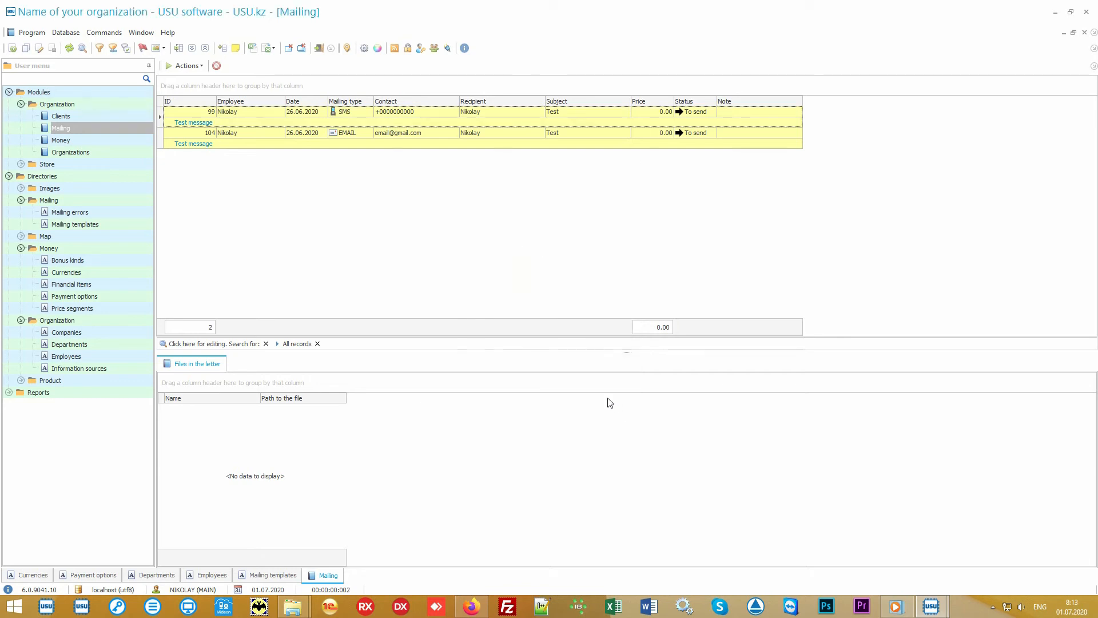
# Look over the SMS and EMAIL records in the mailing list.
pyautogui.click(448, 111)
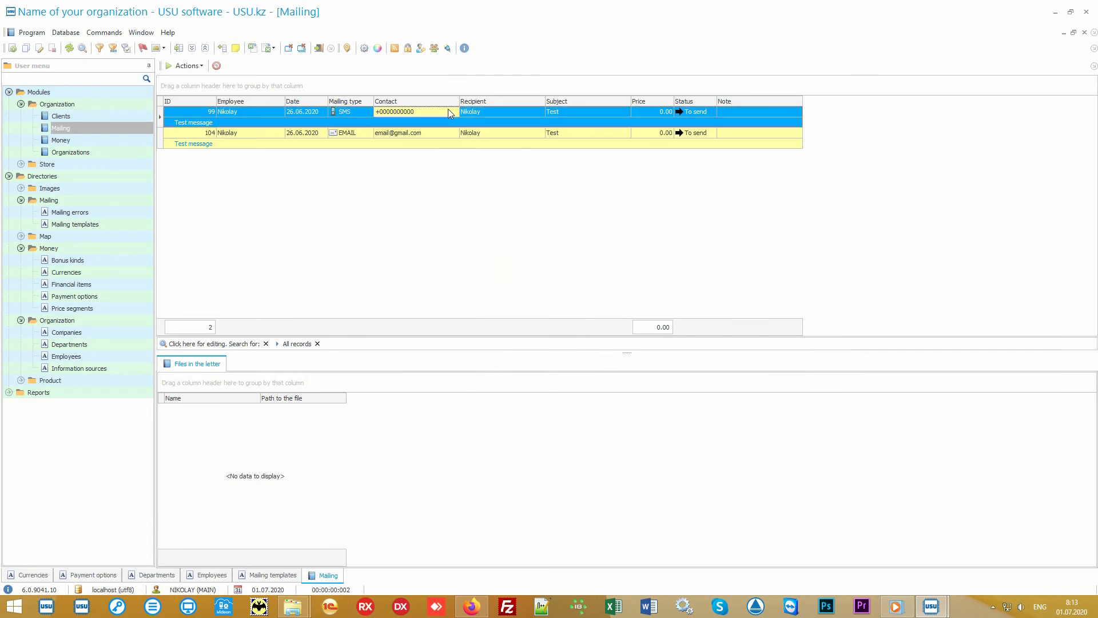
pyautogui.click(453, 137)
pyautogui.click(516, 132)
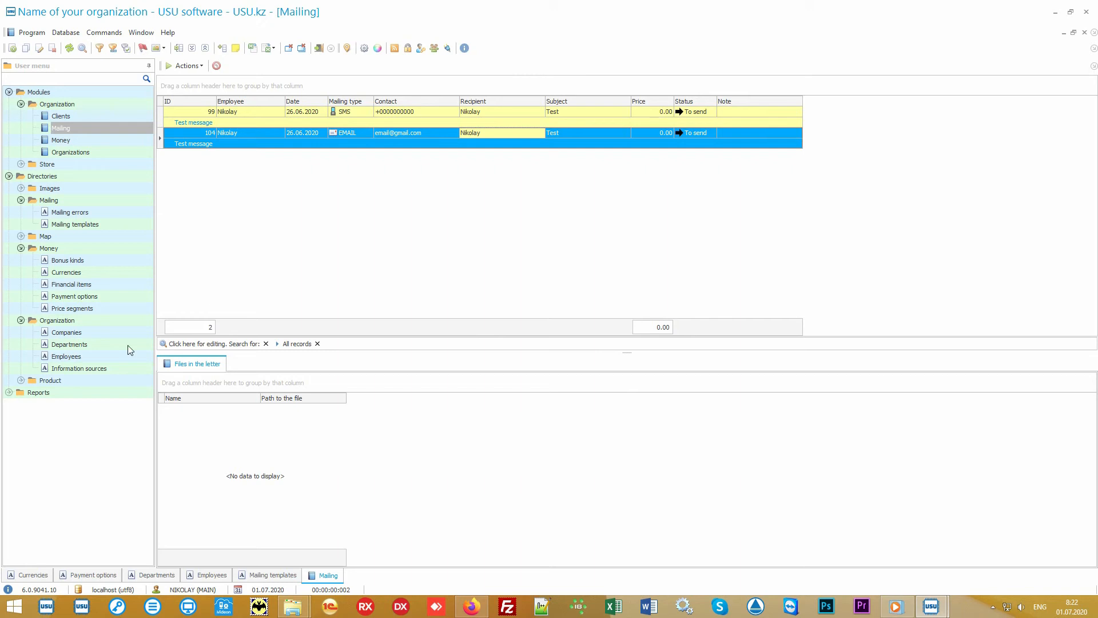
# Open the Product names directory and select the "Some product" record.
pyautogui.doubleClick(88, 378)
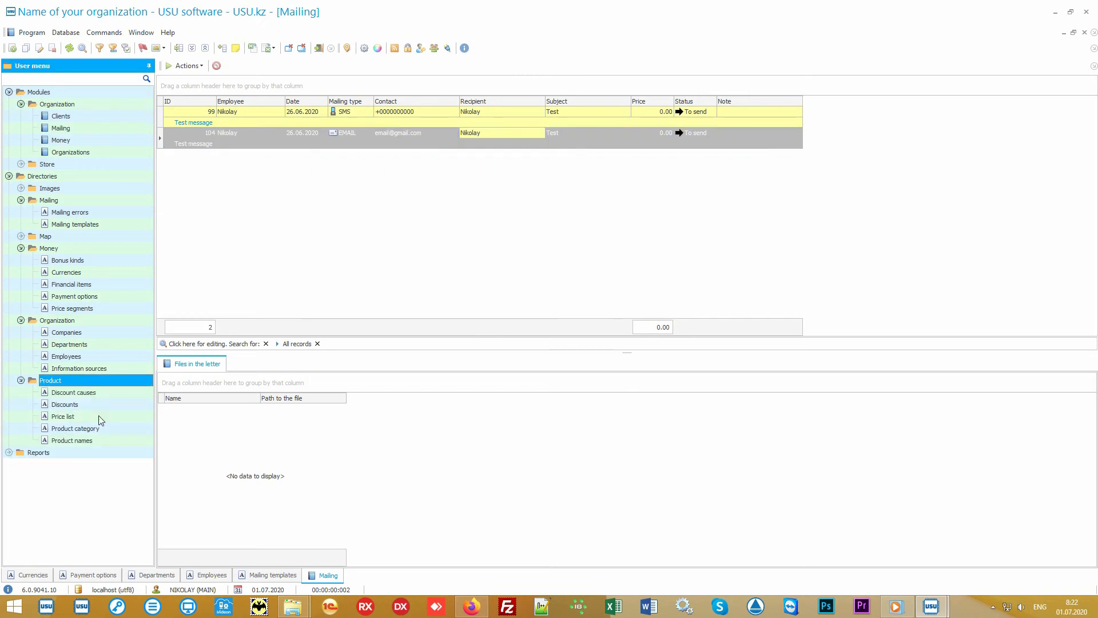
pyautogui.doubleClick(109, 441)
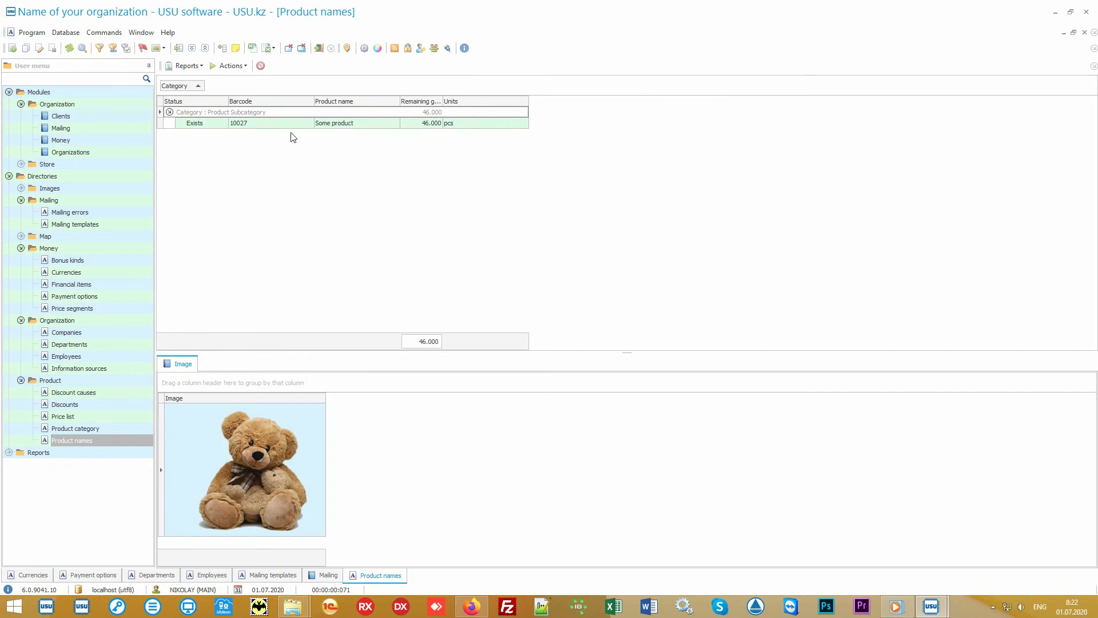
pyautogui.click(295, 126)
pyautogui.click(379, 124)
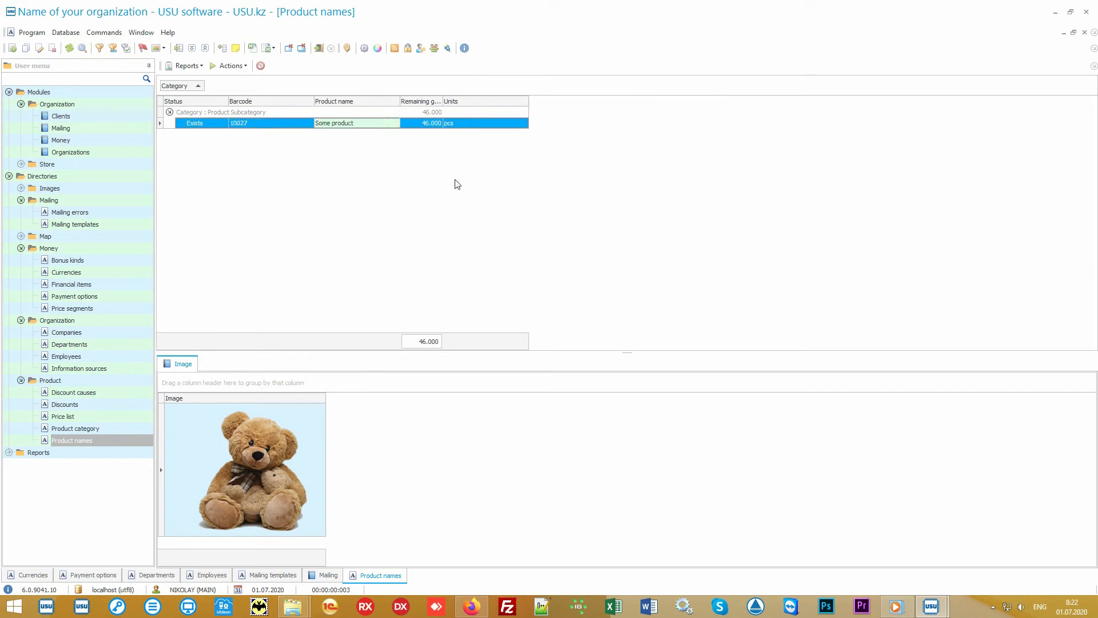
# Open the Import data wizard for Product names to view the supported source formats, and quit it without importing.
pyautogui.rightClick(426, 162)
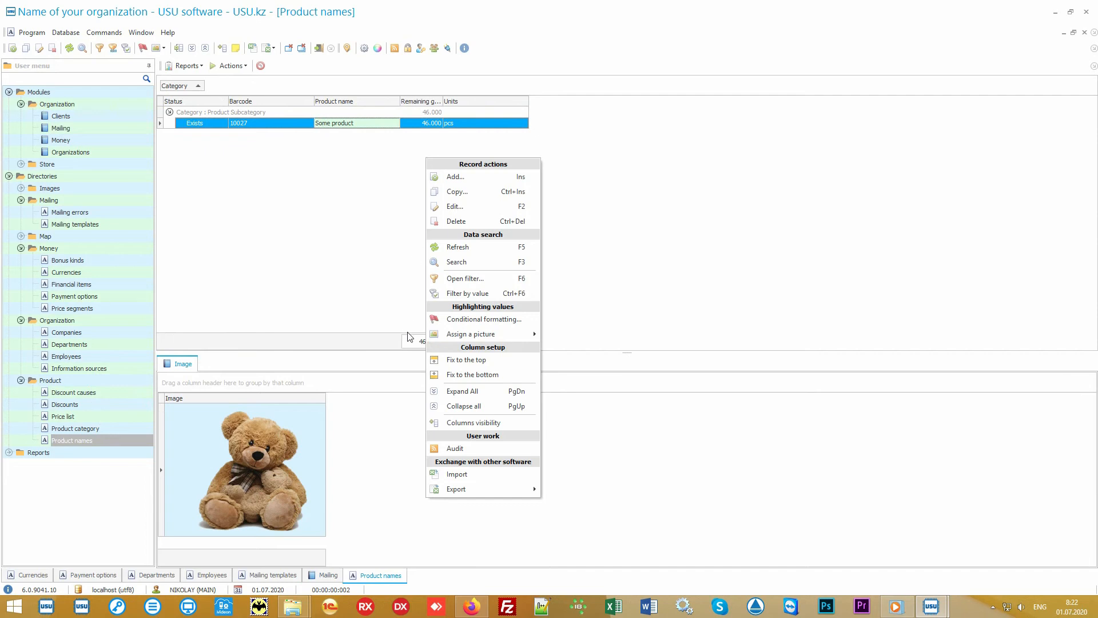
pyautogui.click(493, 480)
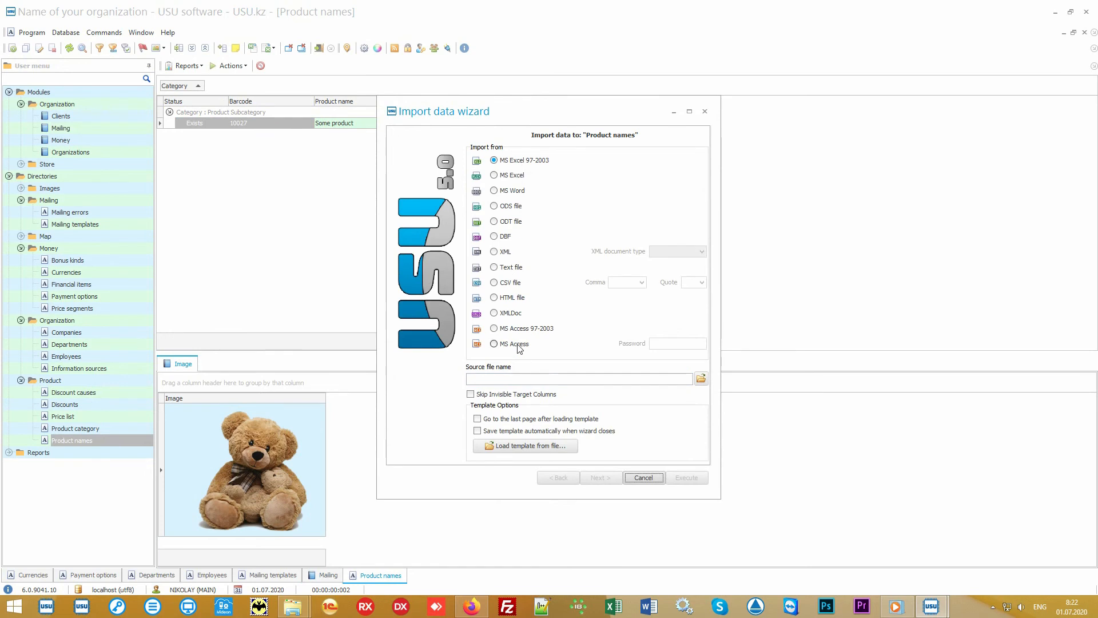
pyautogui.click(644, 480)
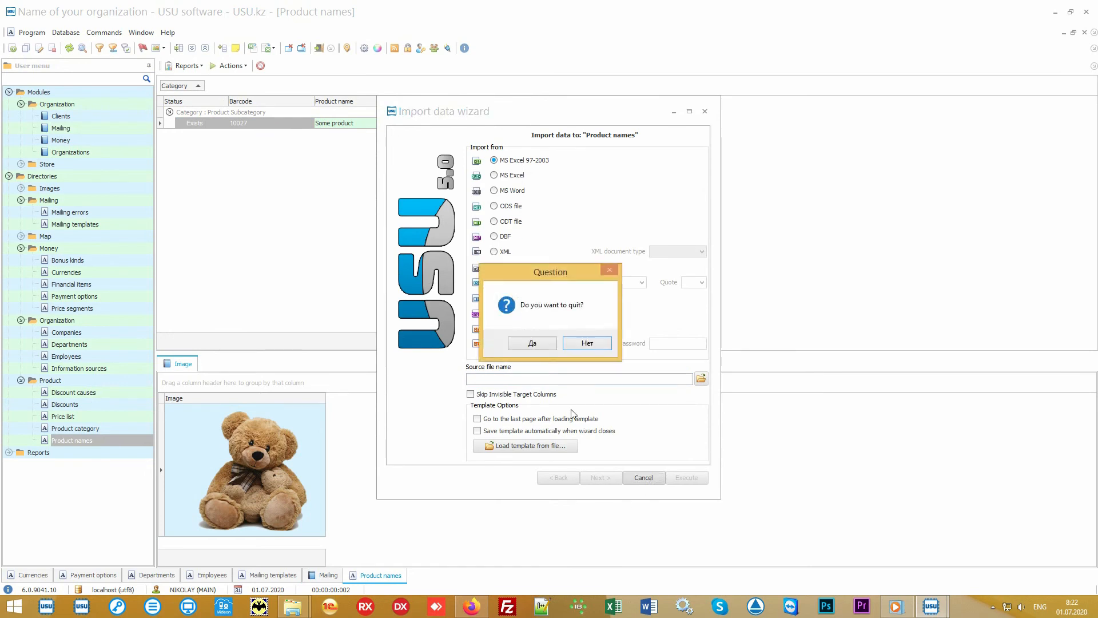
pyautogui.click(543, 345)
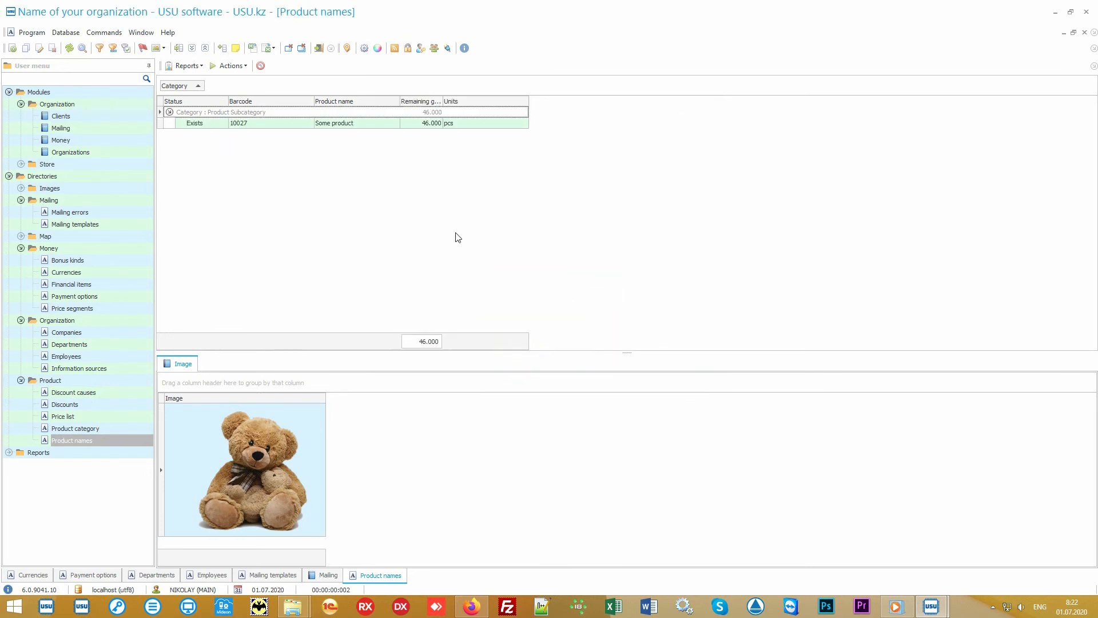
# Switch to Excel by opening Product names.xlsx and review its columns from Product Category through Selling price.
pyautogui.click(1055, 12)
pyautogui.doubleClick(543, 318)
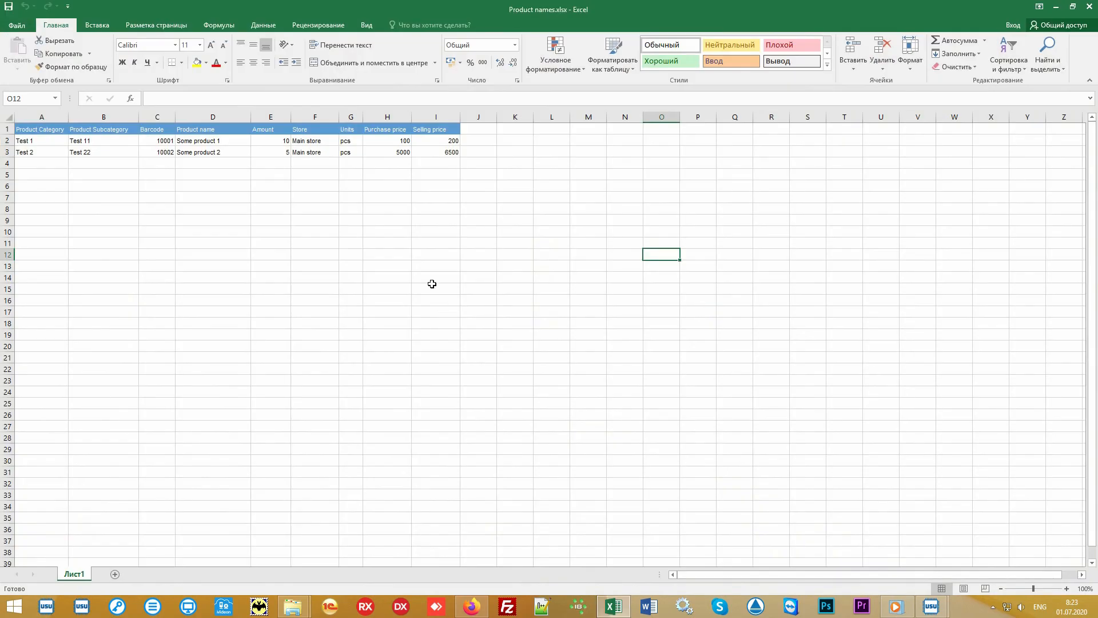
pyautogui.moveTo(447, 152); pyautogui.dragTo(44, 123)
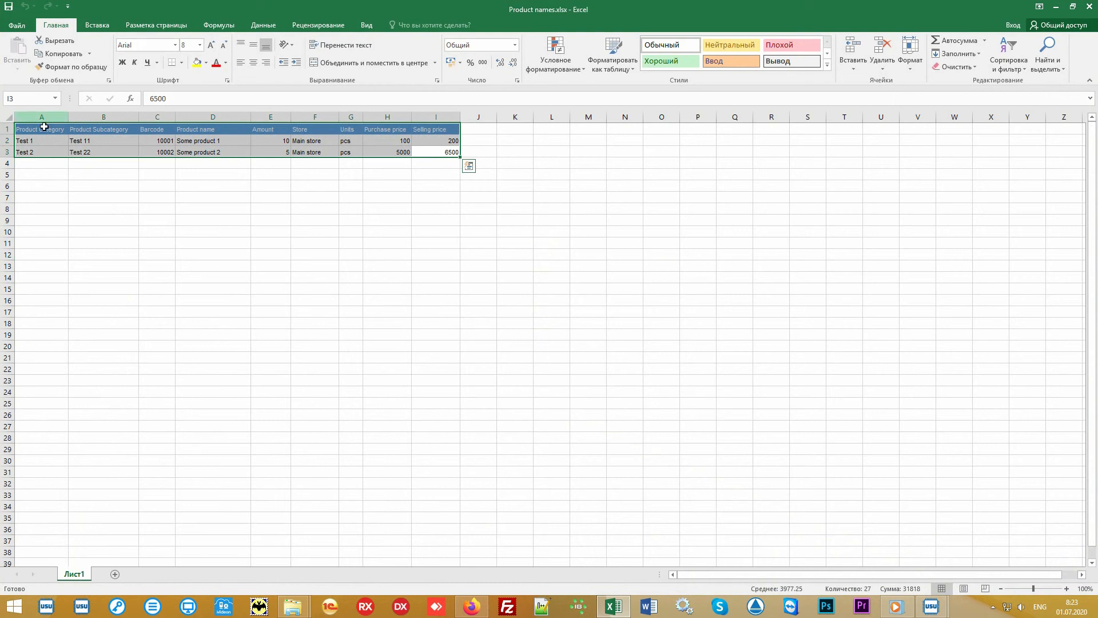
pyautogui.click(40, 116)
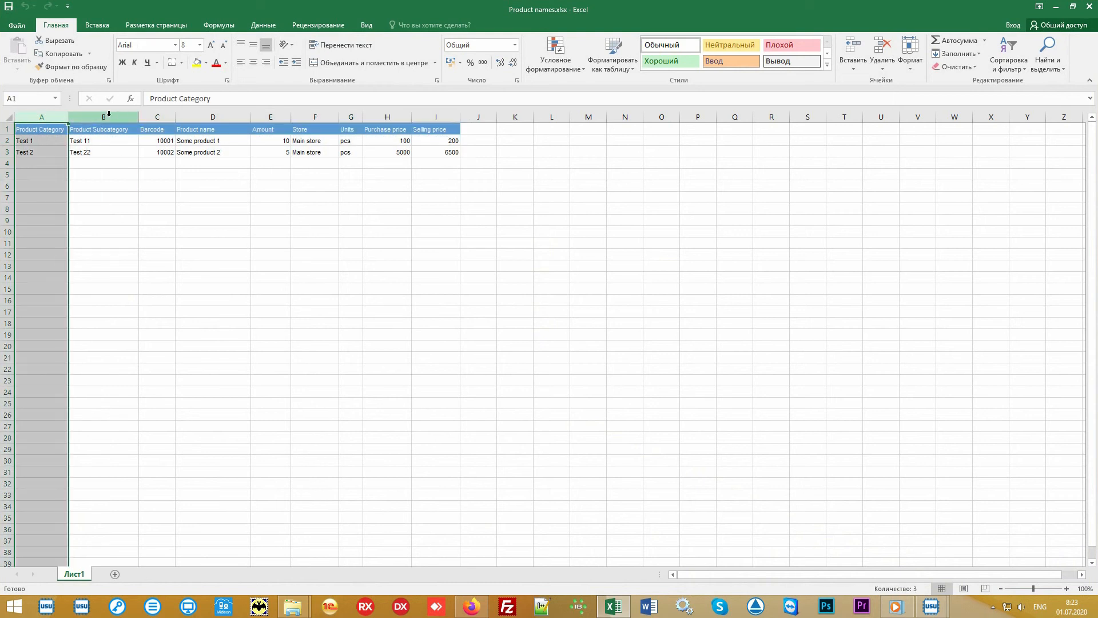
pyautogui.click(109, 115)
pyautogui.click(154, 115)
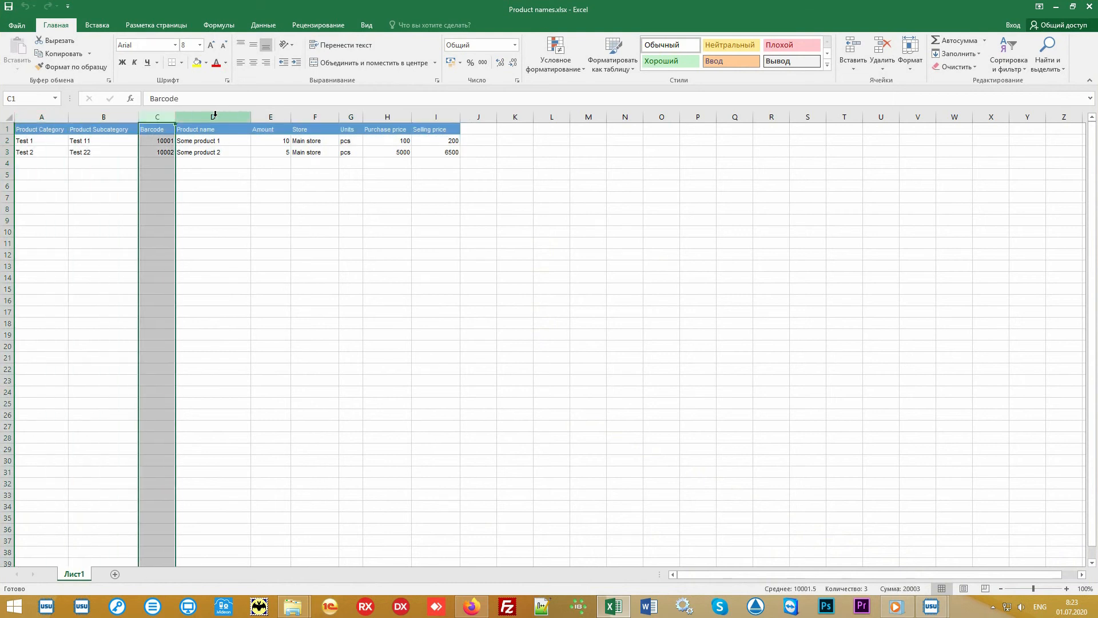
pyautogui.moveTo(215, 114); pyautogui.dragTo(457, 115)
pyautogui.click(535, 237)
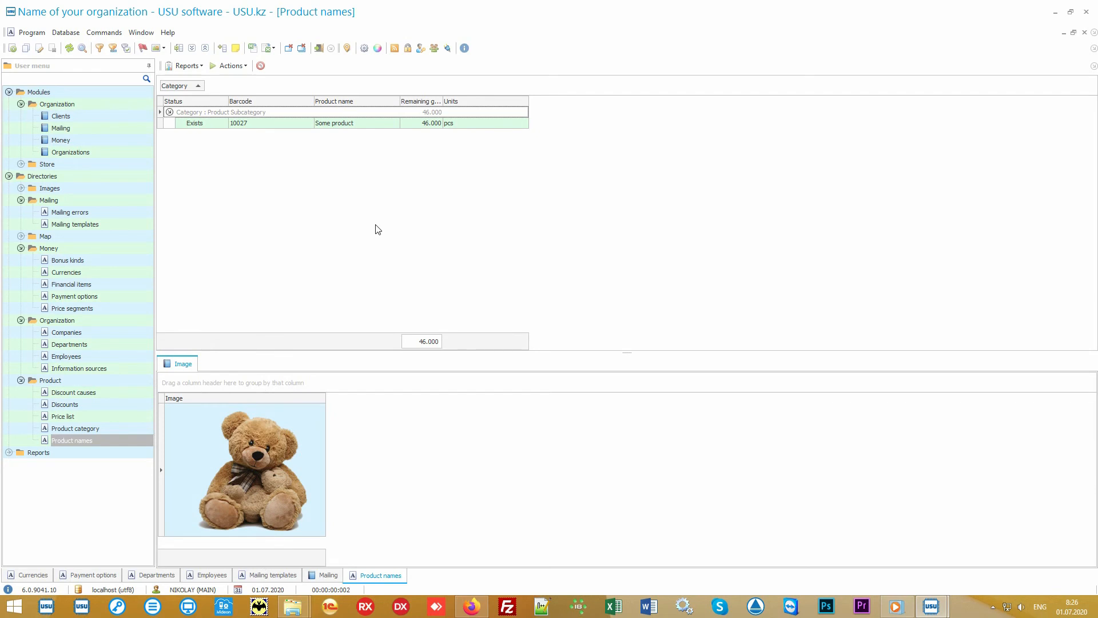
# Open the Product module under Store and examine the Main store receipt and its product list entry.
pyautogui.click(95, 165)
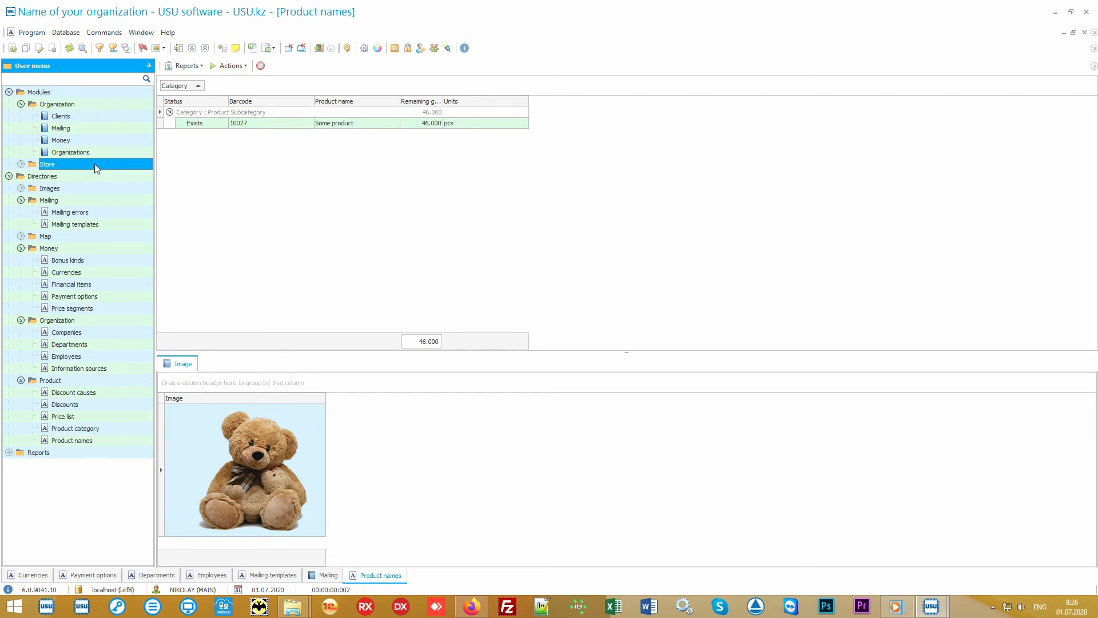
pyautogui.click(95, 164)
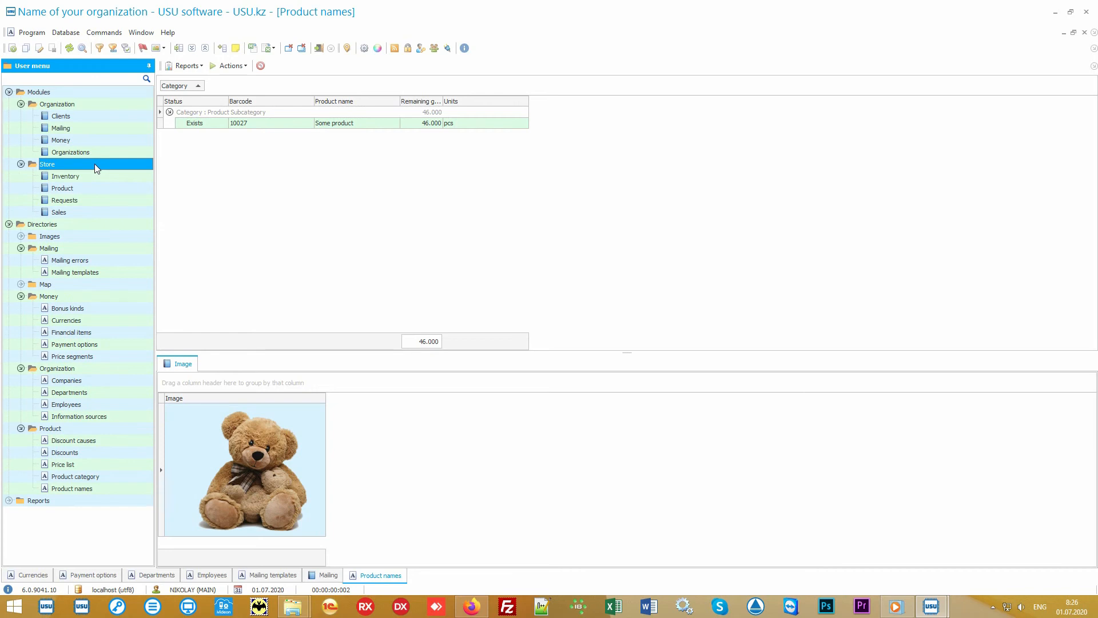
pyautogui.click(104, 187)
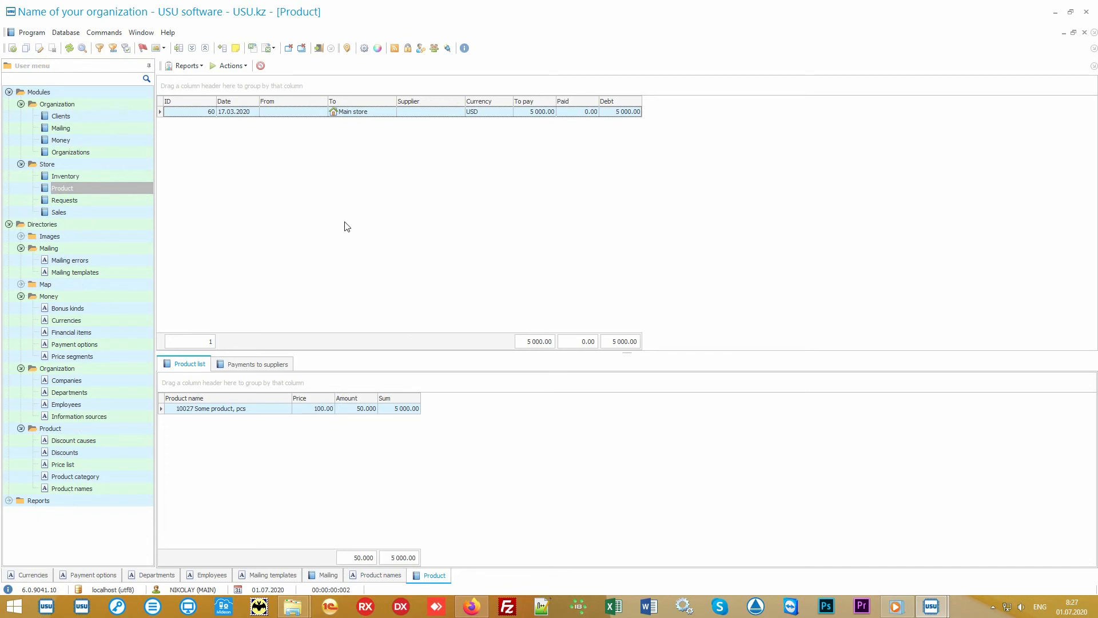
pyautogui.click(378, 113)
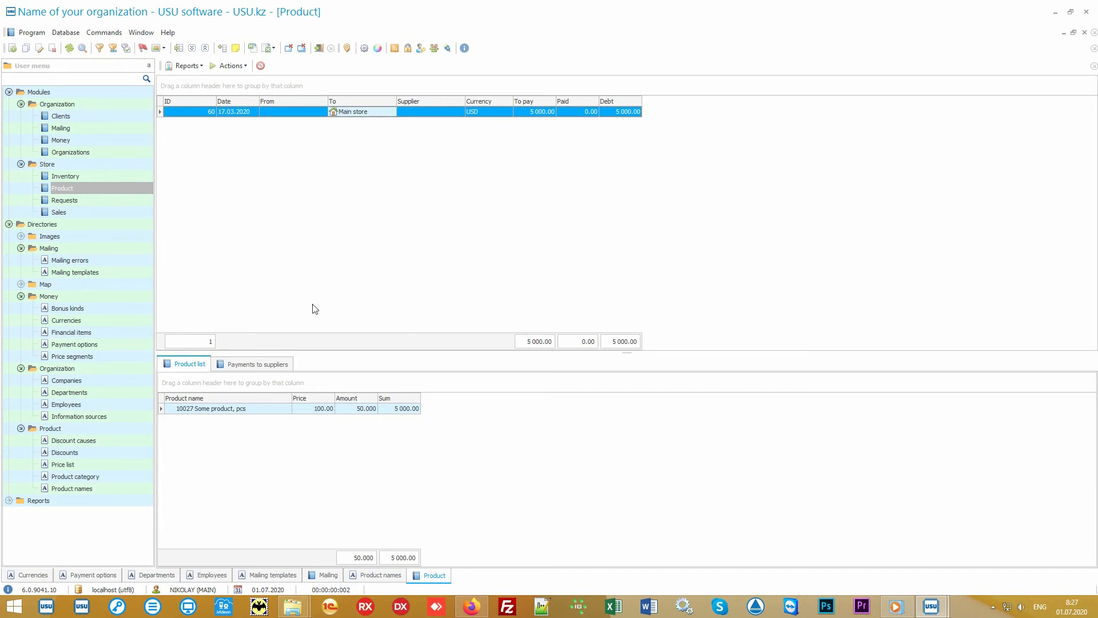
pyautogui.click(259, 410)
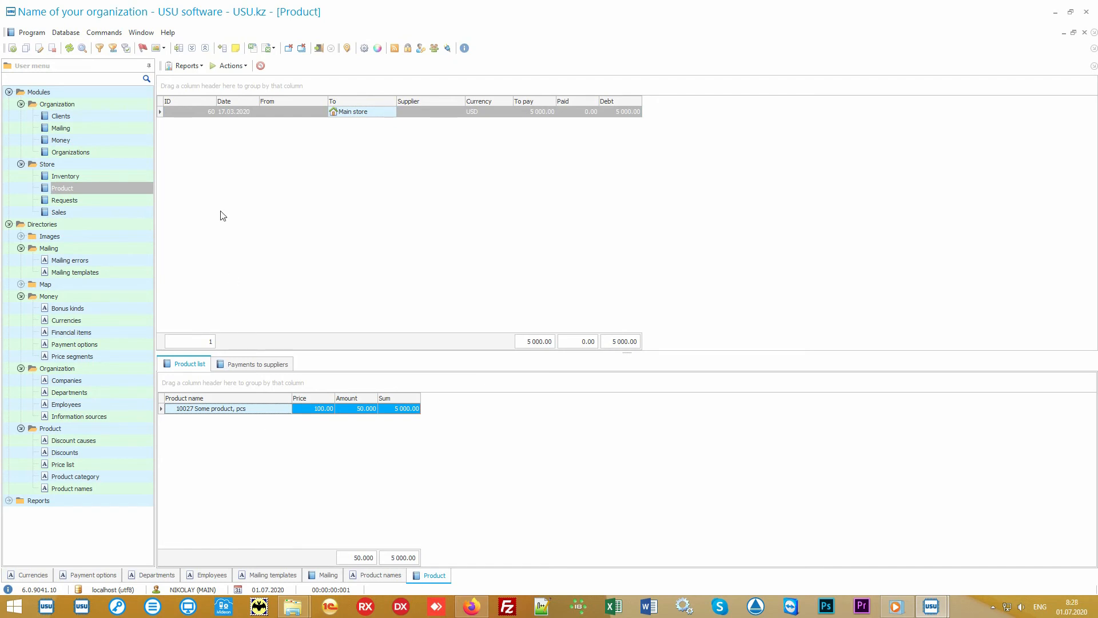
# Generate the Label set report for the Main store receipt, view the labels, and close the report.
pyautogui.click(197, 66)
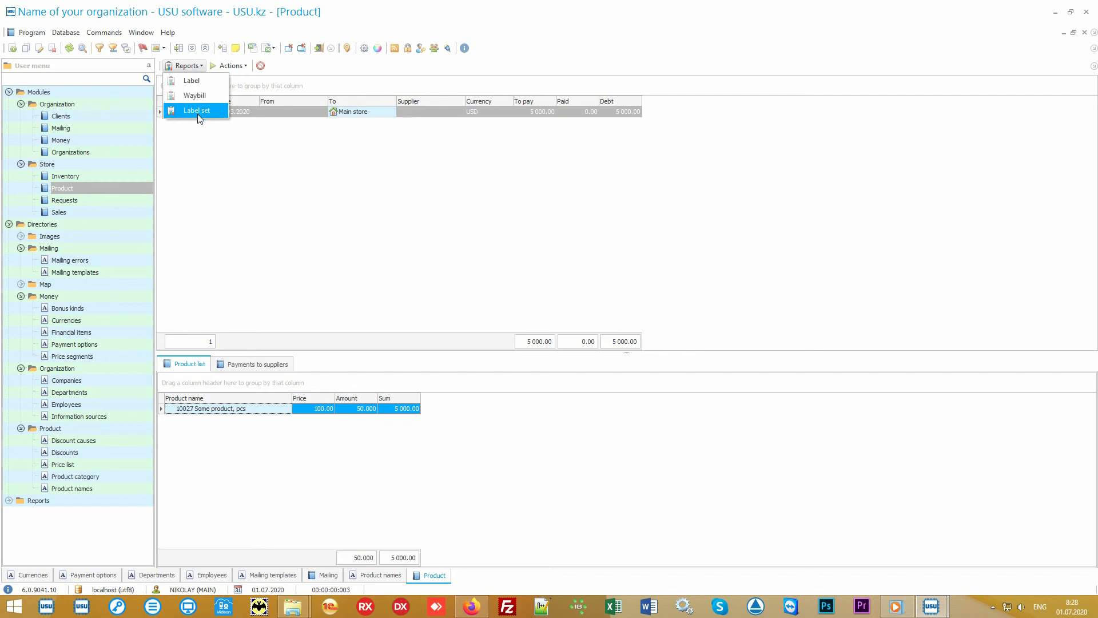
pyautogui.click(216, 113)
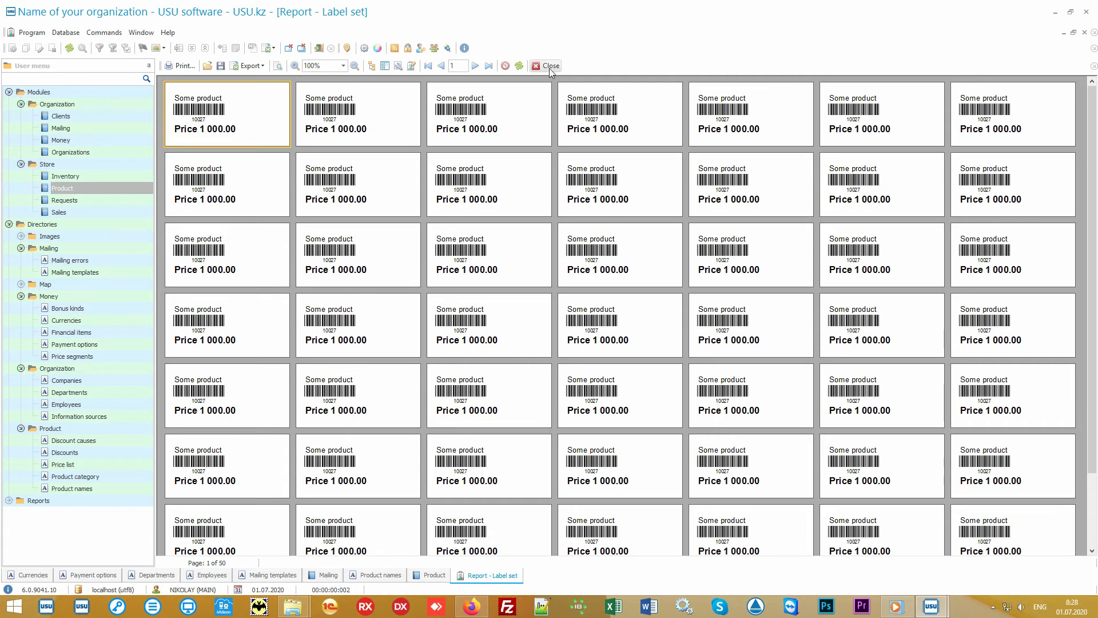
pyautogui.click(550, 66)
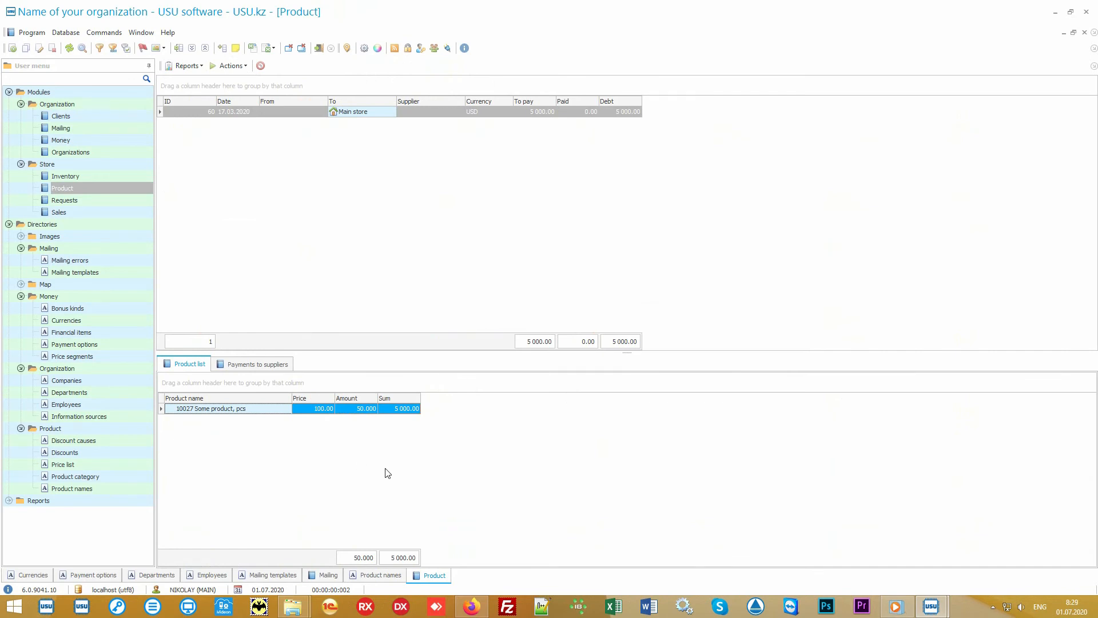
# Generate the Records report from the Product names directory, inspect the "Some product" entry, and close the report.
pyautogui.click(112, 489)
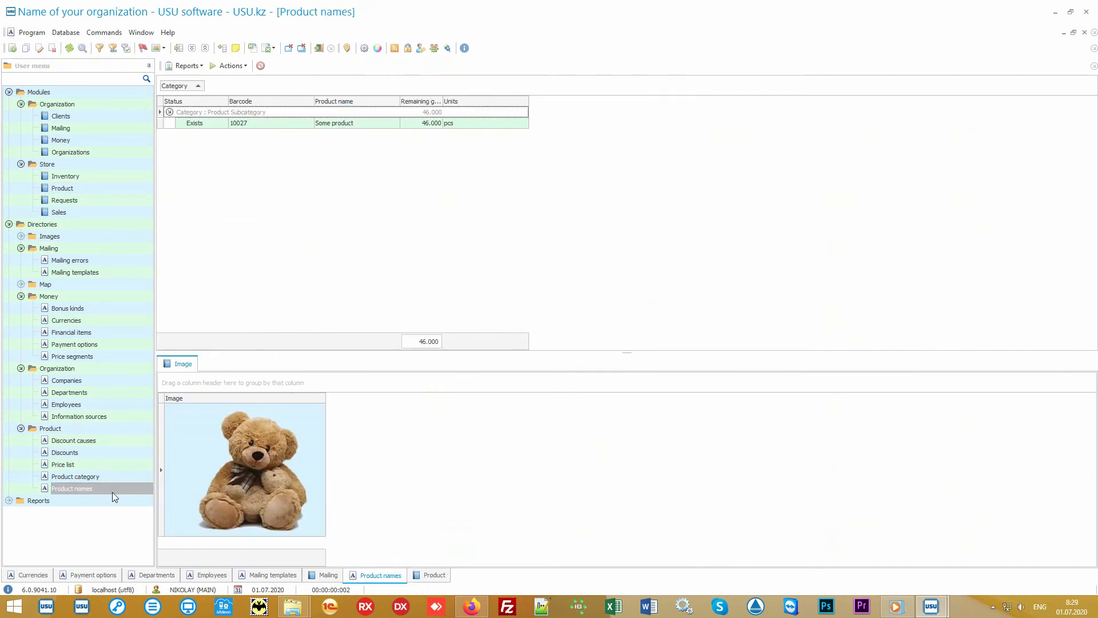
pyautogui.click(356, 124)
pyautogui.click(193, 67)
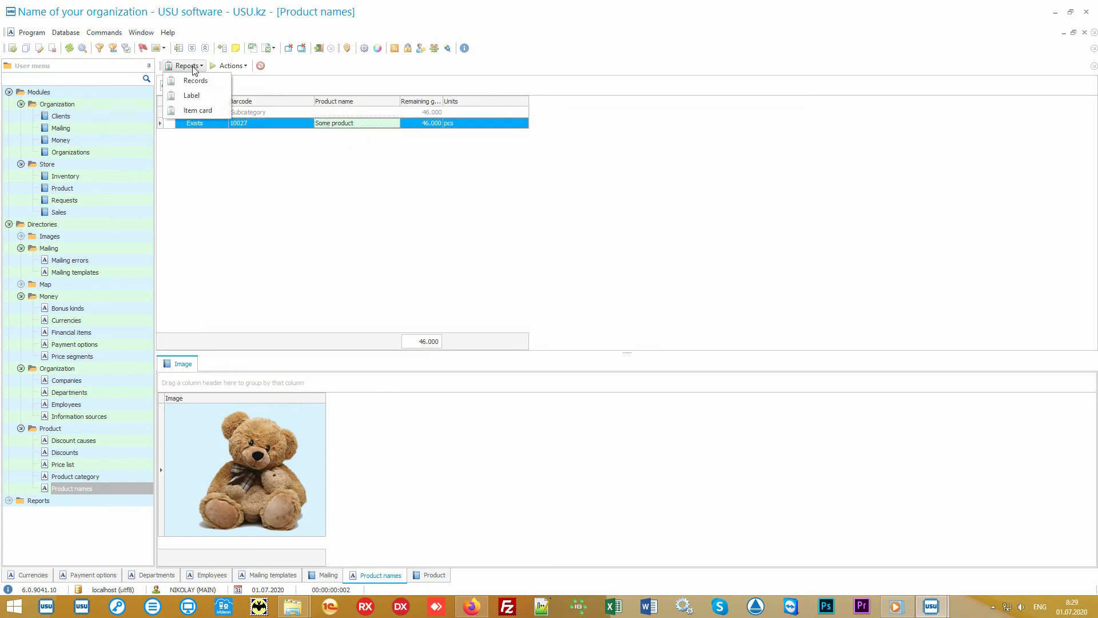
pyautogui.click(216, 82)
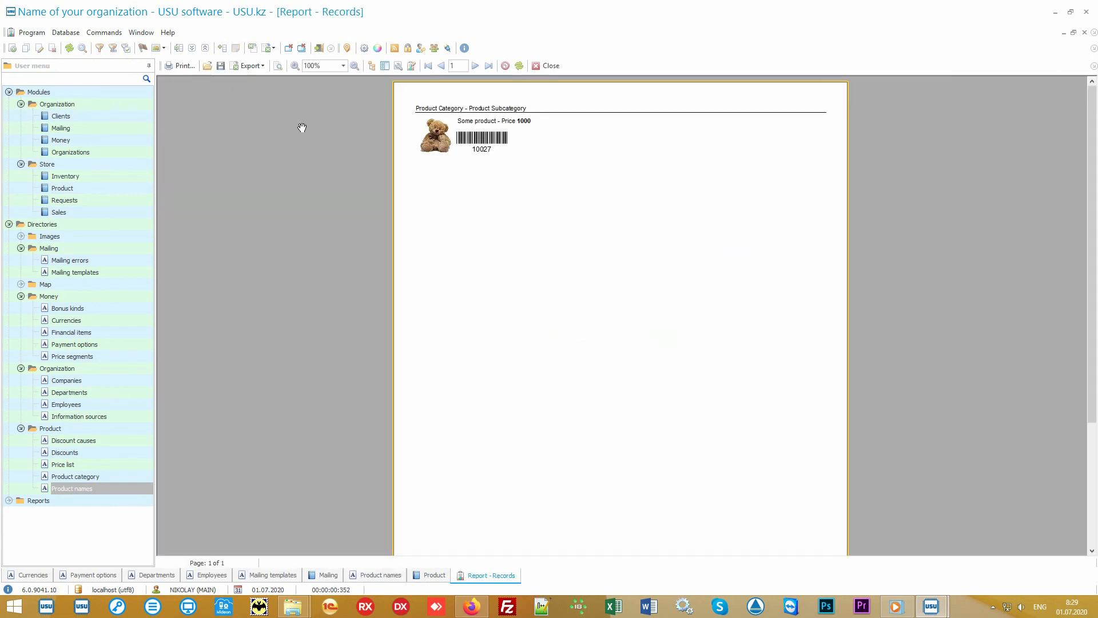
pyautogui.scroll(3, 530, 224)
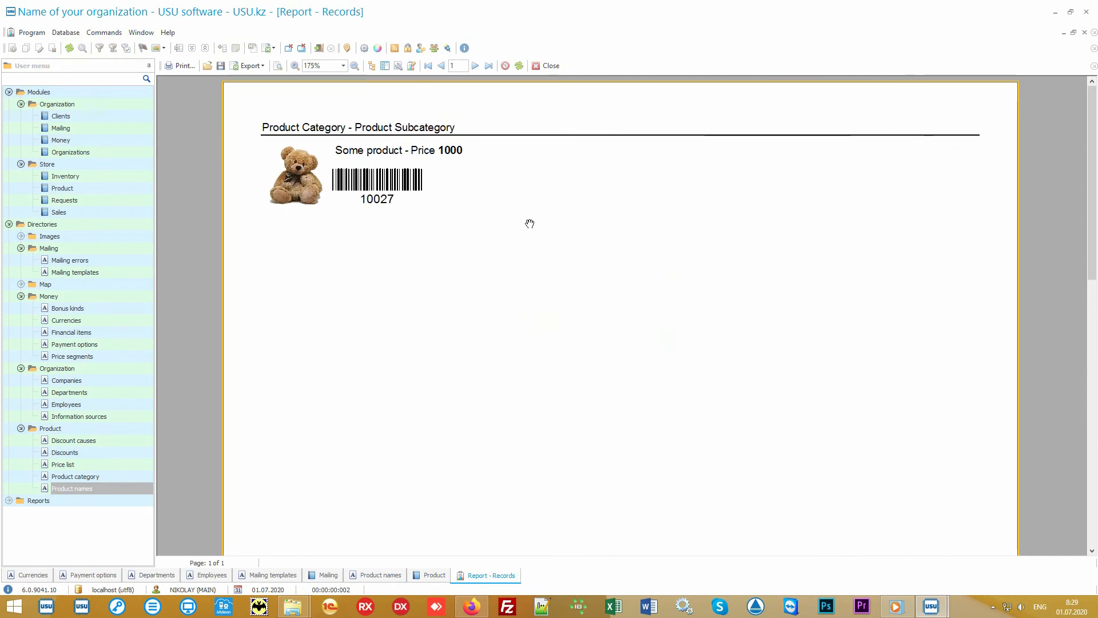
pyautogui.click(546, 66)
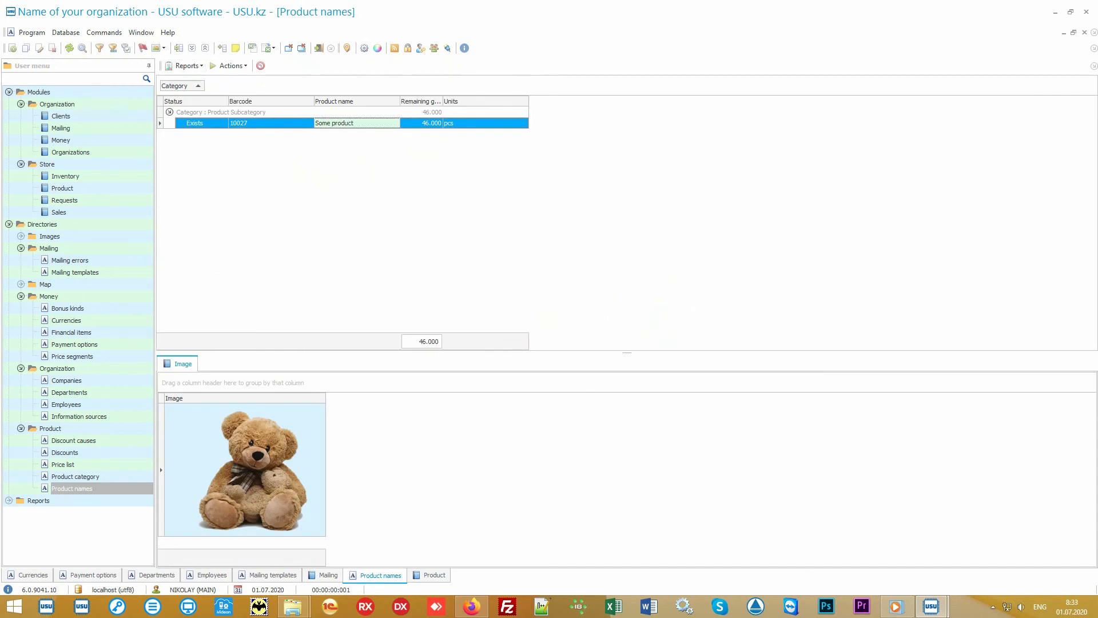
# Return to the Product module and compare the receipt into Main store with the transfer from Main store to Branch 1.
pyautogui.click(129, 190)
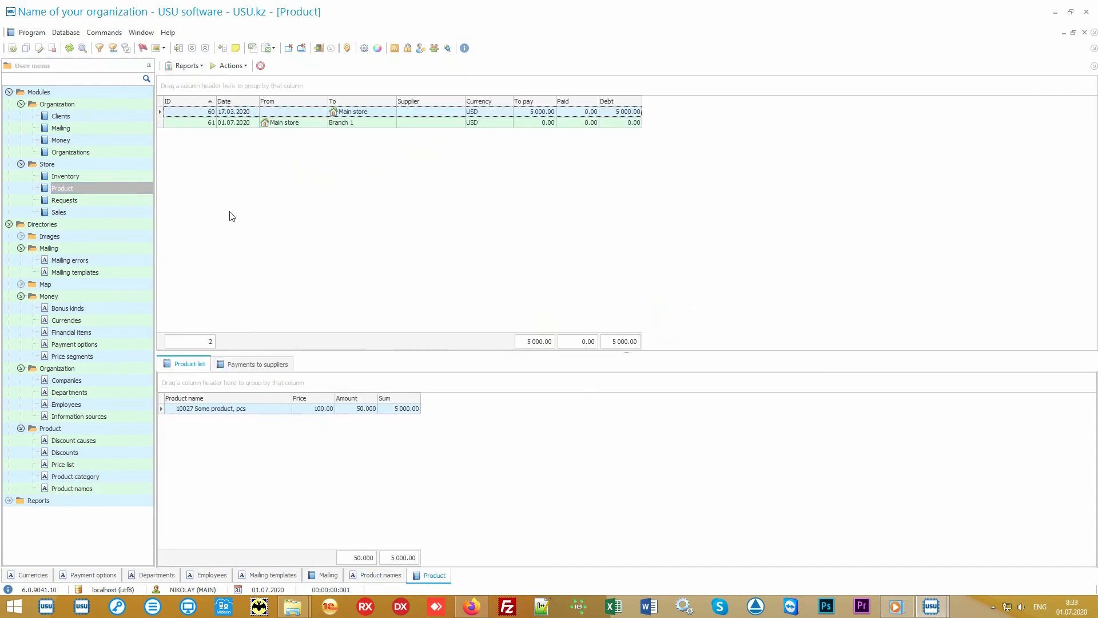
pyautogui.click(377, 113)
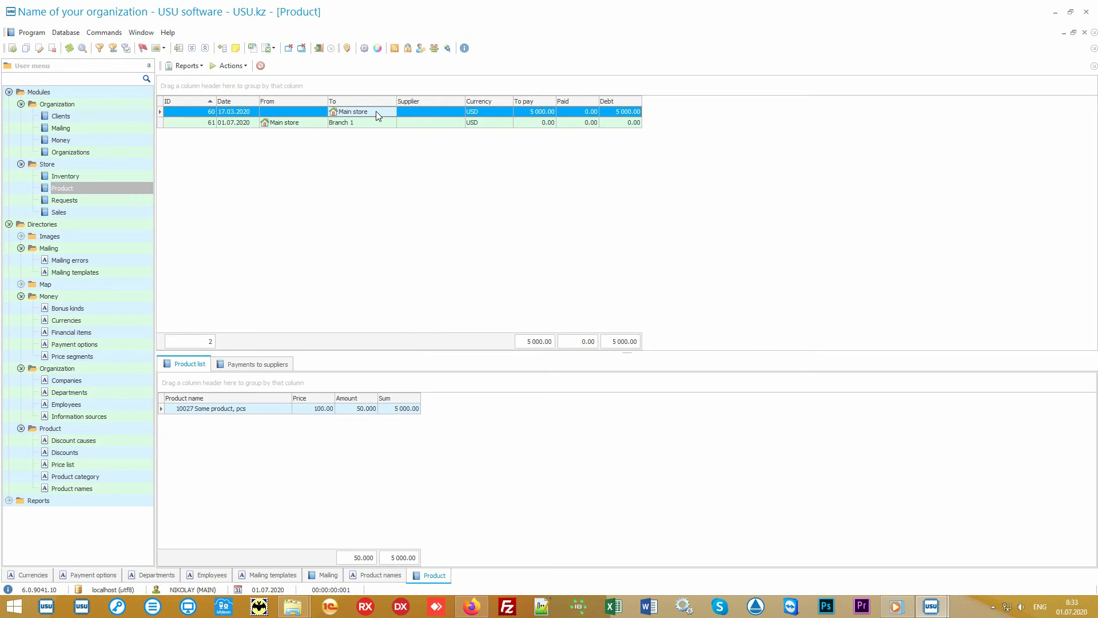
pyautogui.click(304, 126)
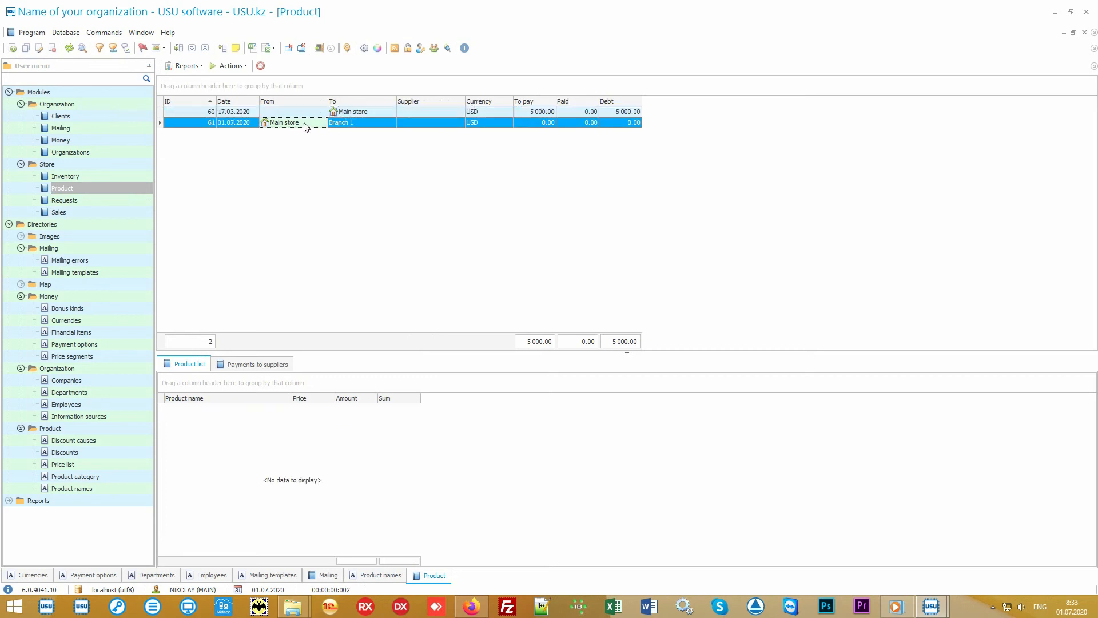
pyautogui.click(360, 122)
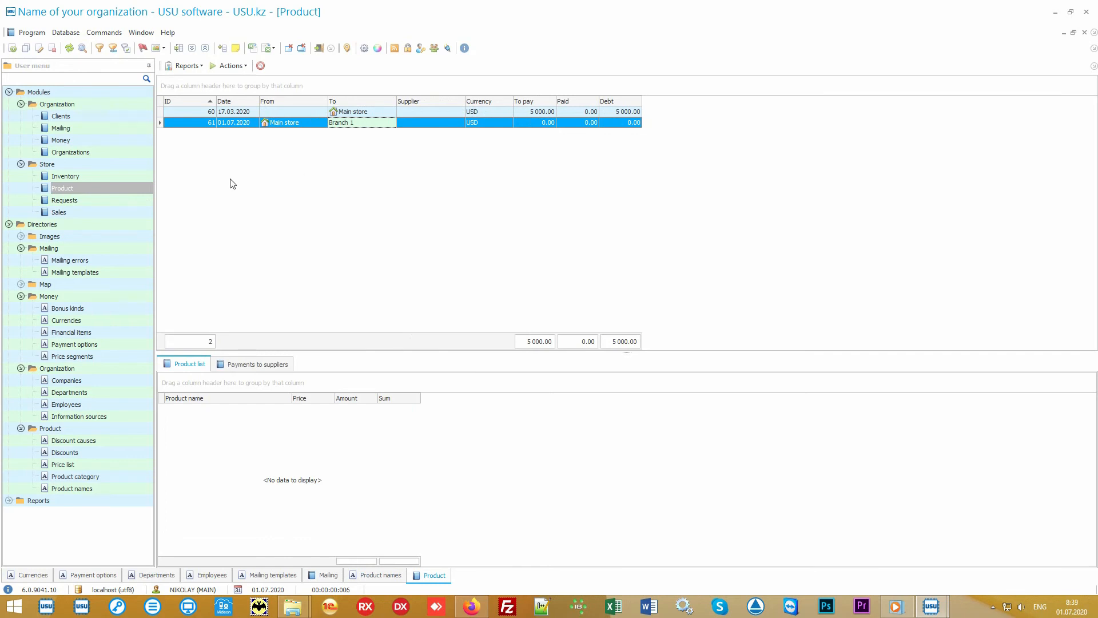
# Open the Sales module, review the data search criteria, and search for sales with the sell date from 01.07.2020.
pyautogui.click(109, 212)
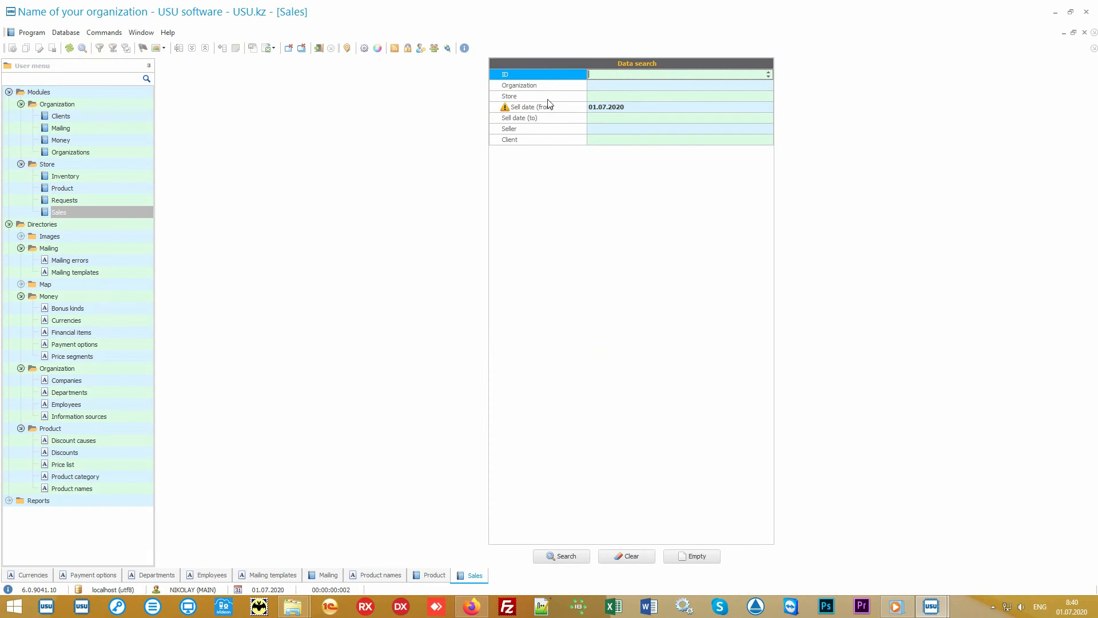
pyautogui.press('Down')
pyautogui.press('Down')
pyautogui.press('Down')
pyautogui.press('Down')
pyautogui.press('Down')
pyautogui.press('Down')
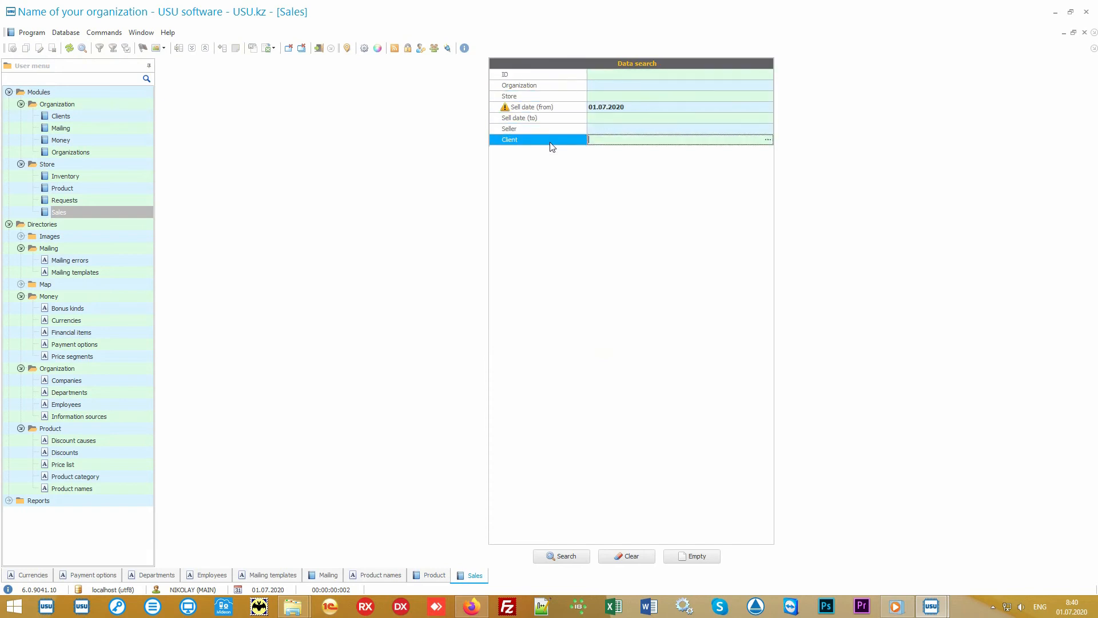
pyautogui.press('Up')
pyautogui.press('Up')
pyautogui.press('Up')
pyautogui.press('Up')
pyautogui.press('Up')
pyautogui.press('Up')
pyautogui.press('Down')
pyautogui.press('Down')
pyautogui.press('Down')
pyautogui.press('Down')
pyautogui.press('Down')
pyautogui.press('Down')
pyautogui.moveTo(552, 137); pyautogui.dragTo(549, 75)
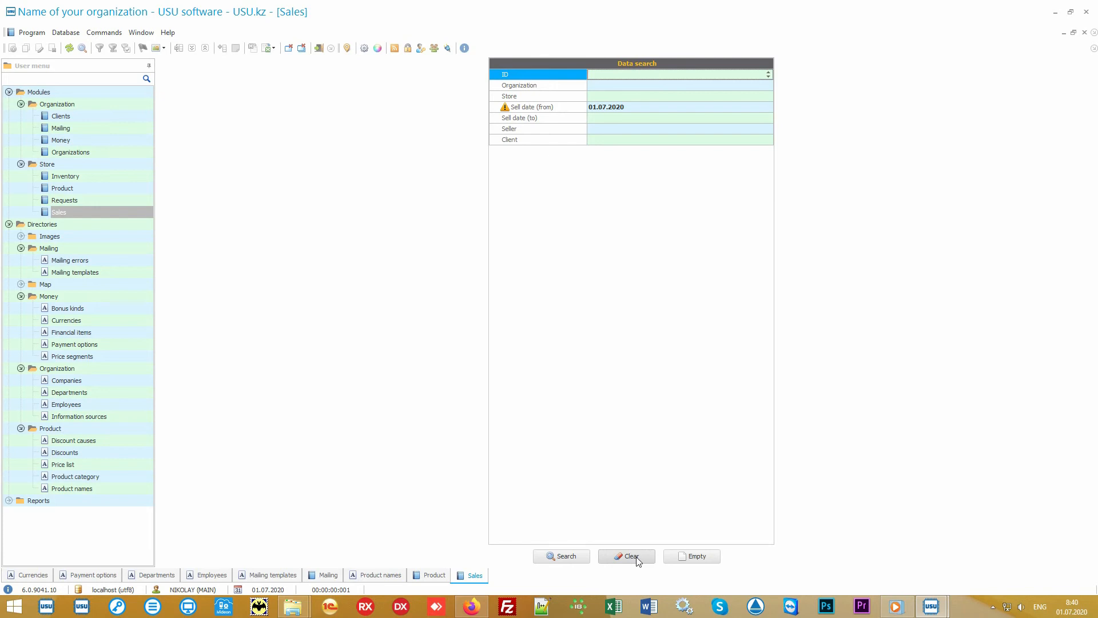
pyautogui.click(569, 558)
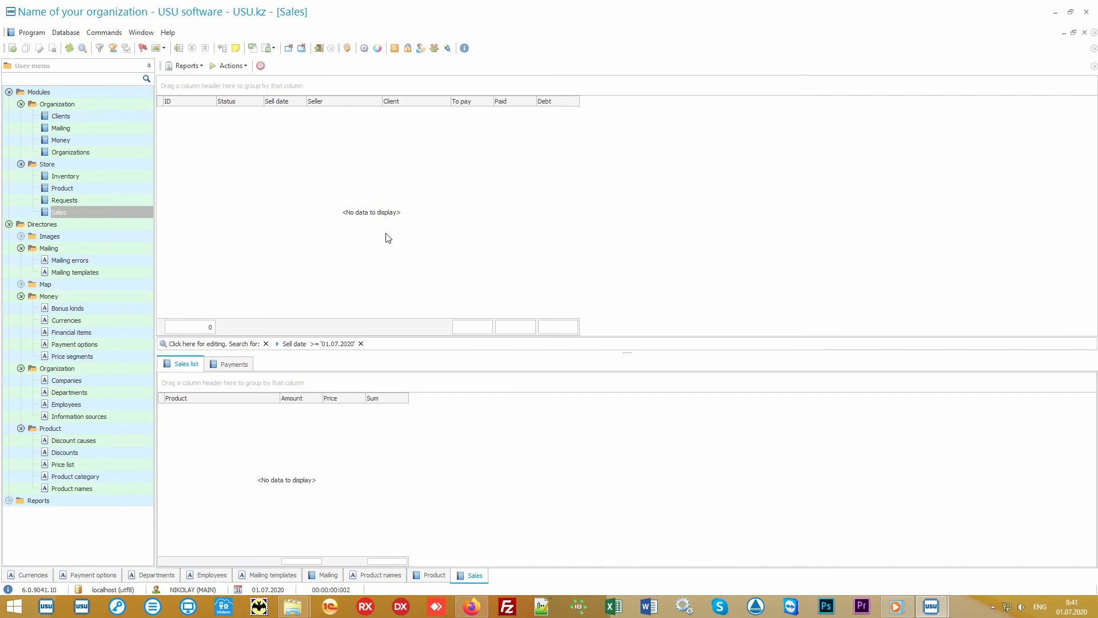
# Start a new sale with the Sell action and choose the client by entering the client's card number.
pyautogui.click(232, 66)
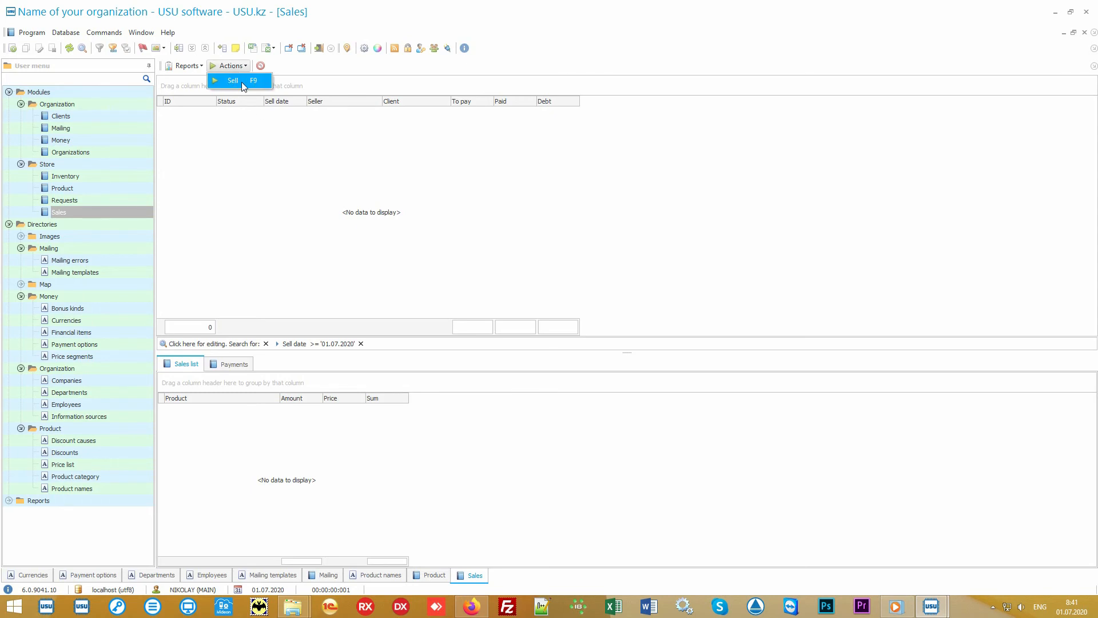
pyautogui.click(242, 81)
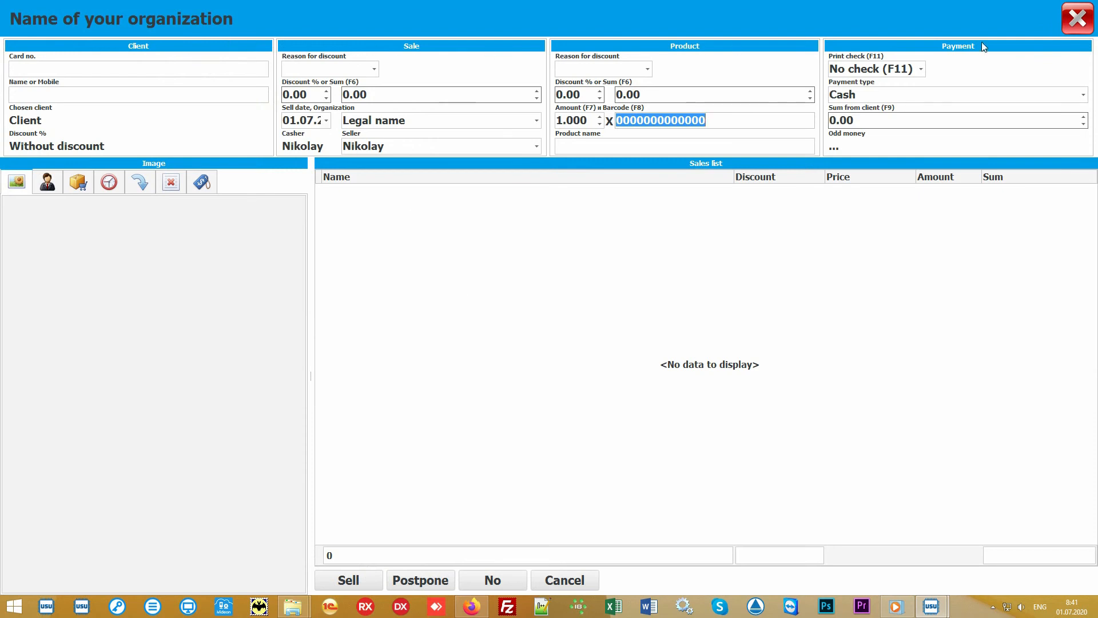
pyautogui.click(501, 288)
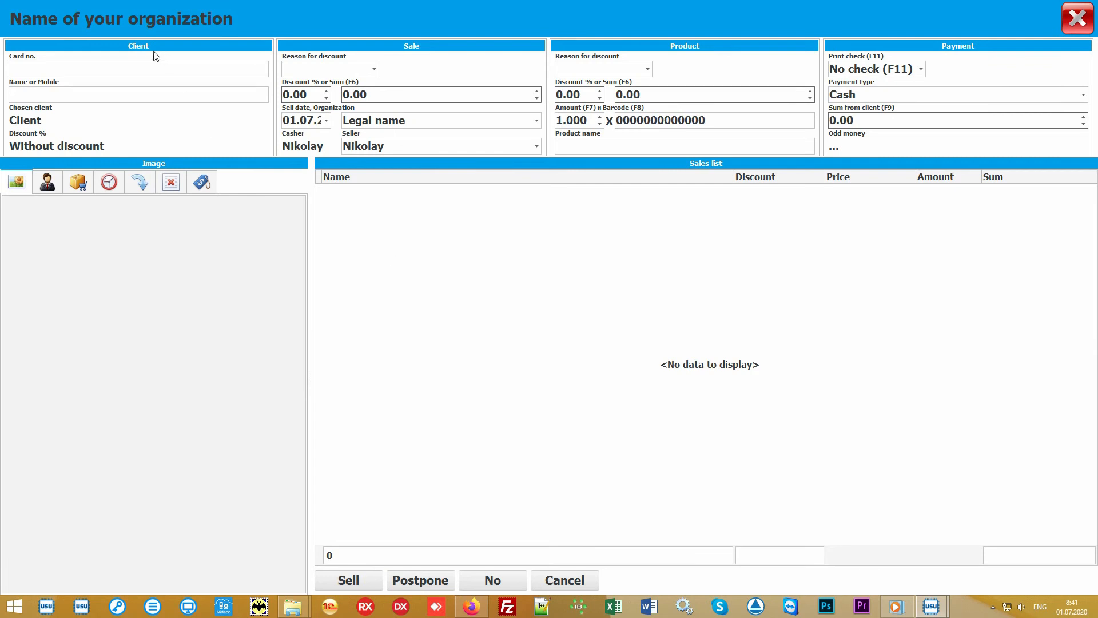
pyautogui.click(87, 67)
pyautogui.write('111')
pyautogui.press('Return')
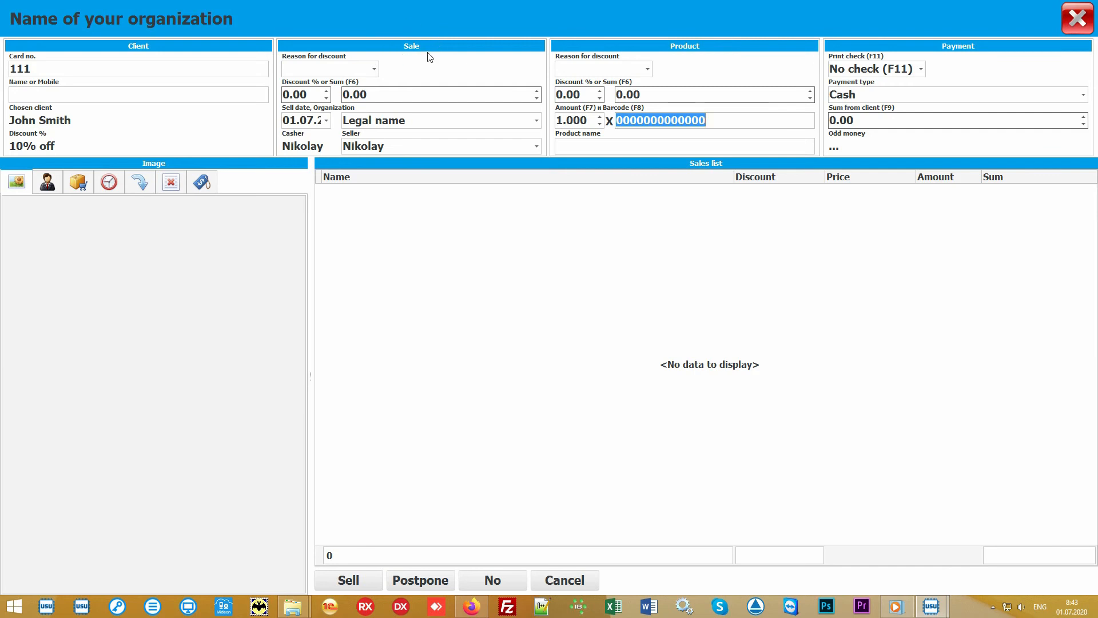
# Review the organization and seller choices for the sale, keeping Legal name and the current seller.
pyautogui.click(536, 121)
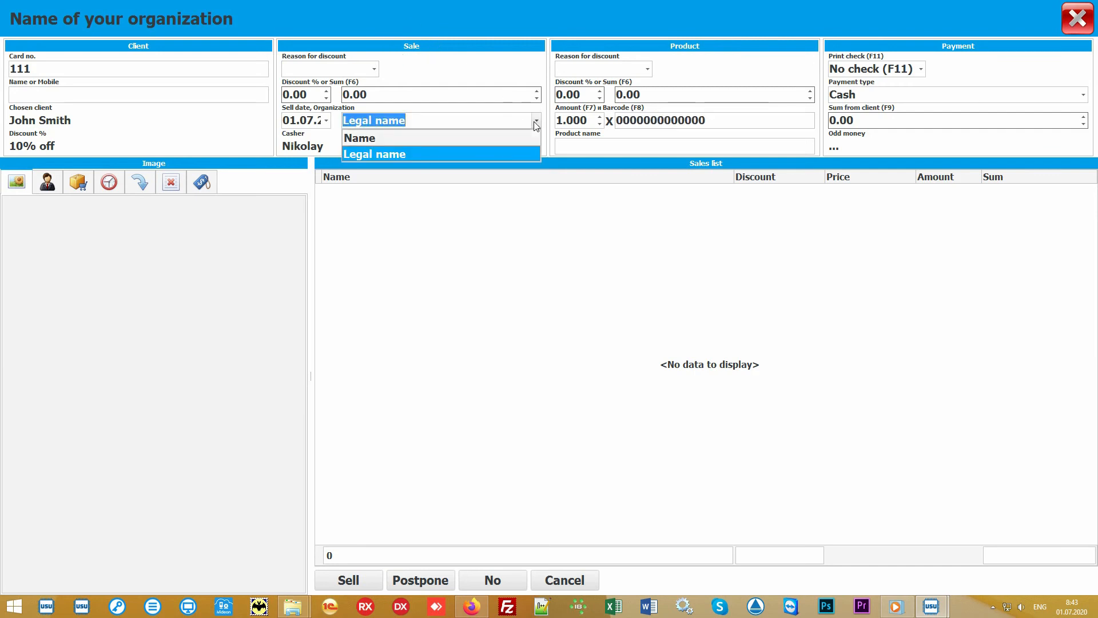
pyautogui.click(536, 122)
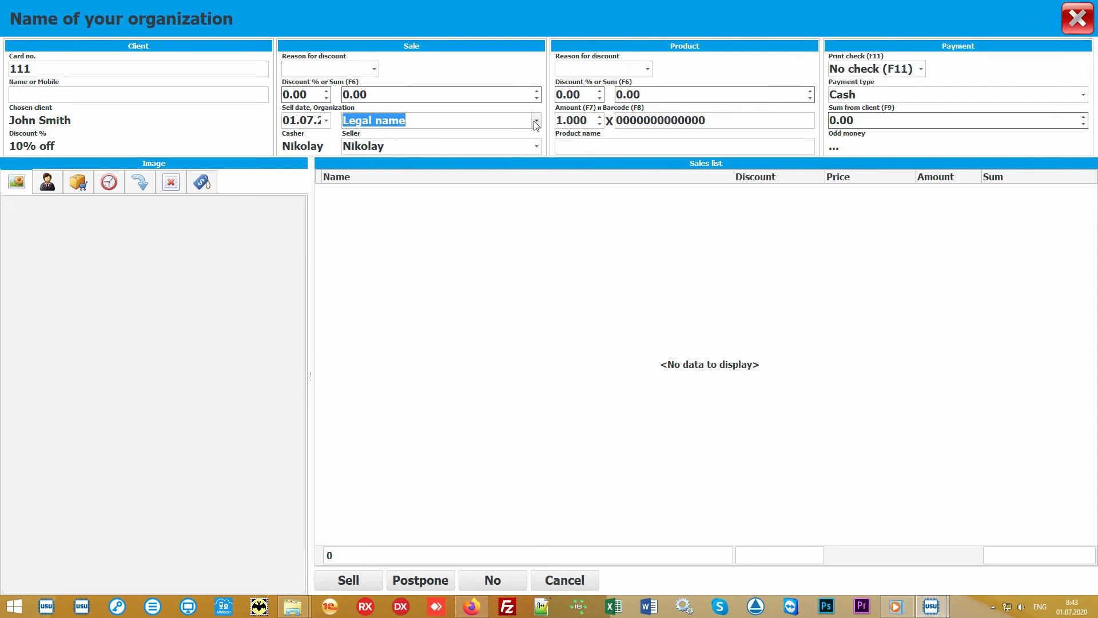
pyautogui.click(537, 146)
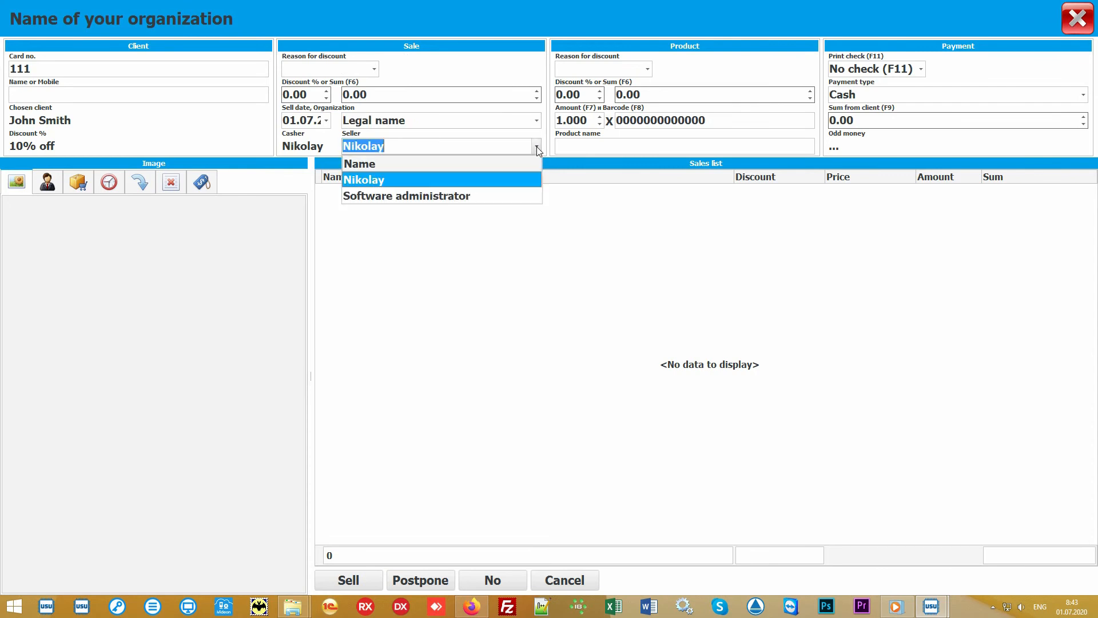
pyautogui.click(508, 181)
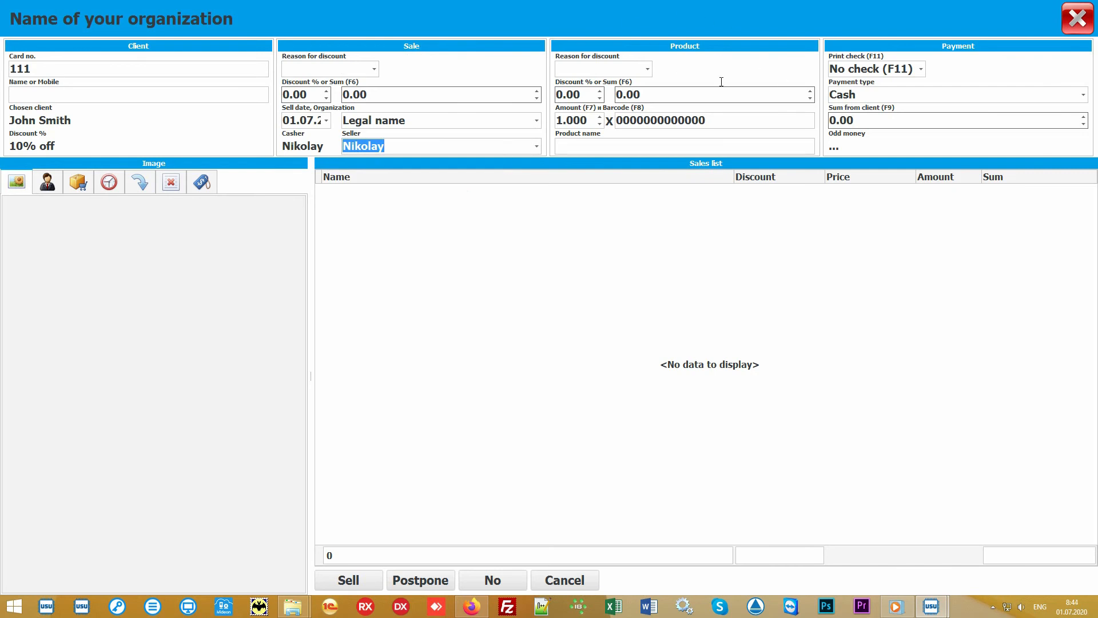
# Add one unit of the product with barcode 10027 to the sales list.
pyautogui.click(737, 119)
pyautogui.write('100')
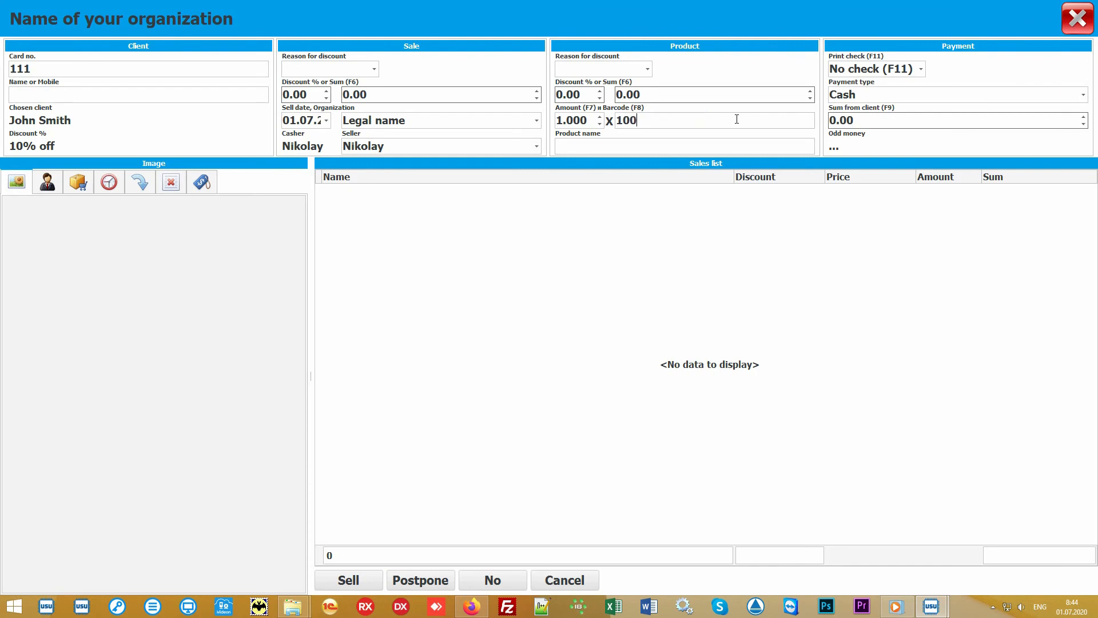
pyautogui.write('27')
pyautogui.press('Return')
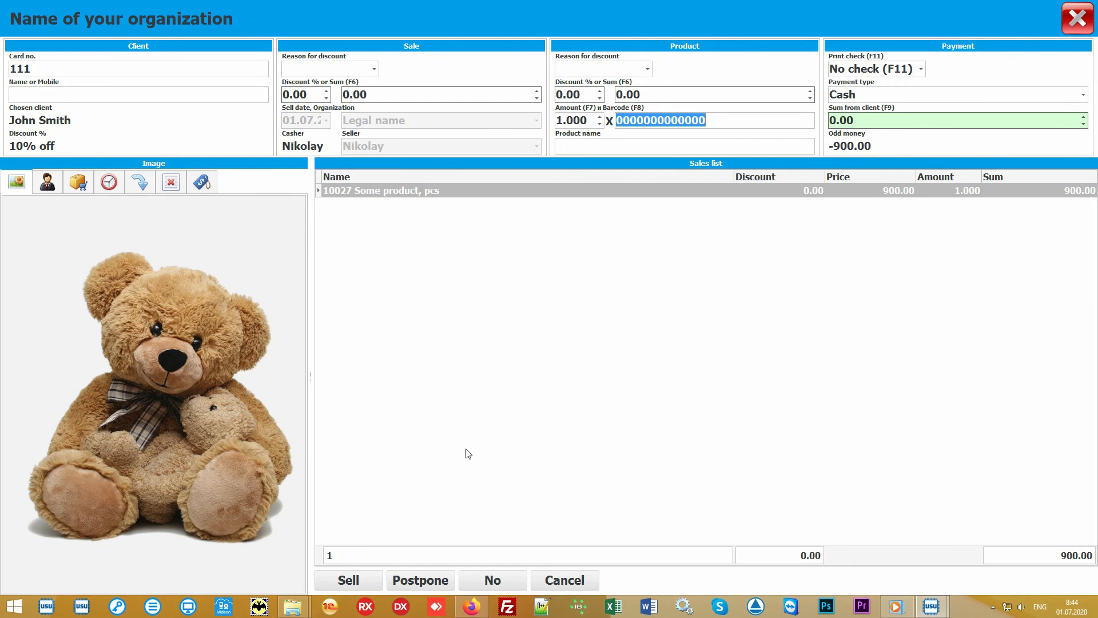
pyautogui.click(534, 371)
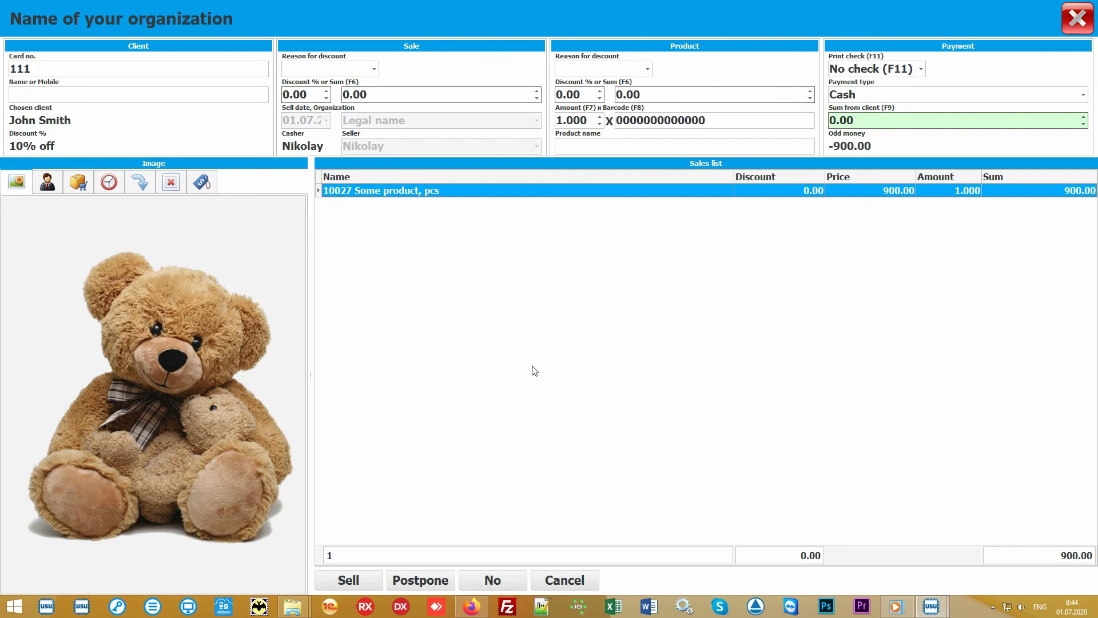
# Show the product selection list for Main store and look at its category grouping and the product entry.
pyautogui.click(609, 144)
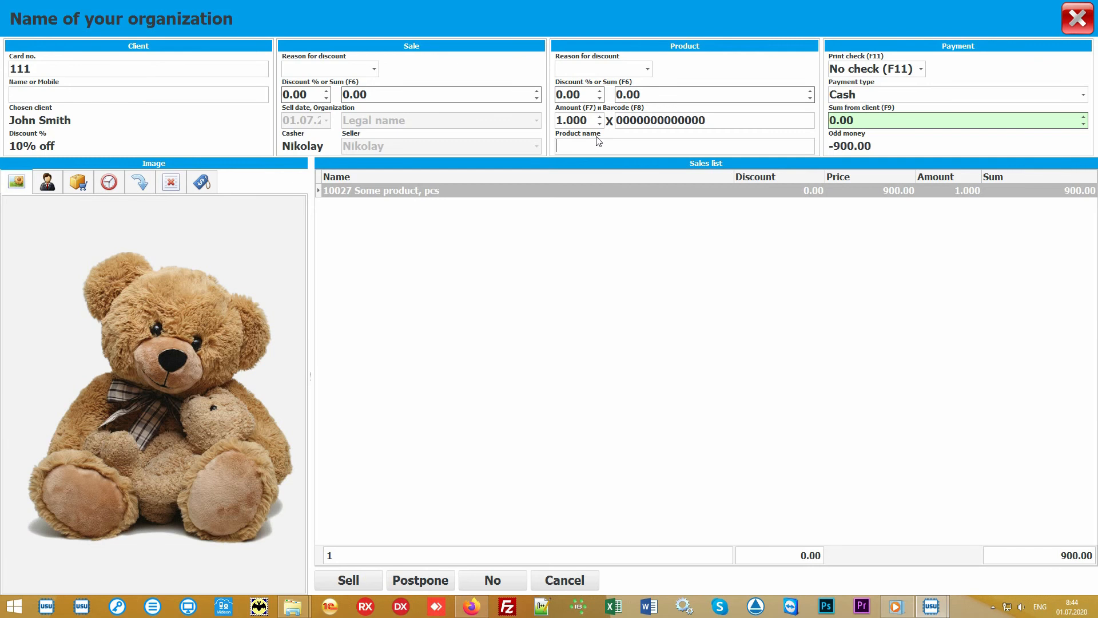
pyautogui.click(79, 182)
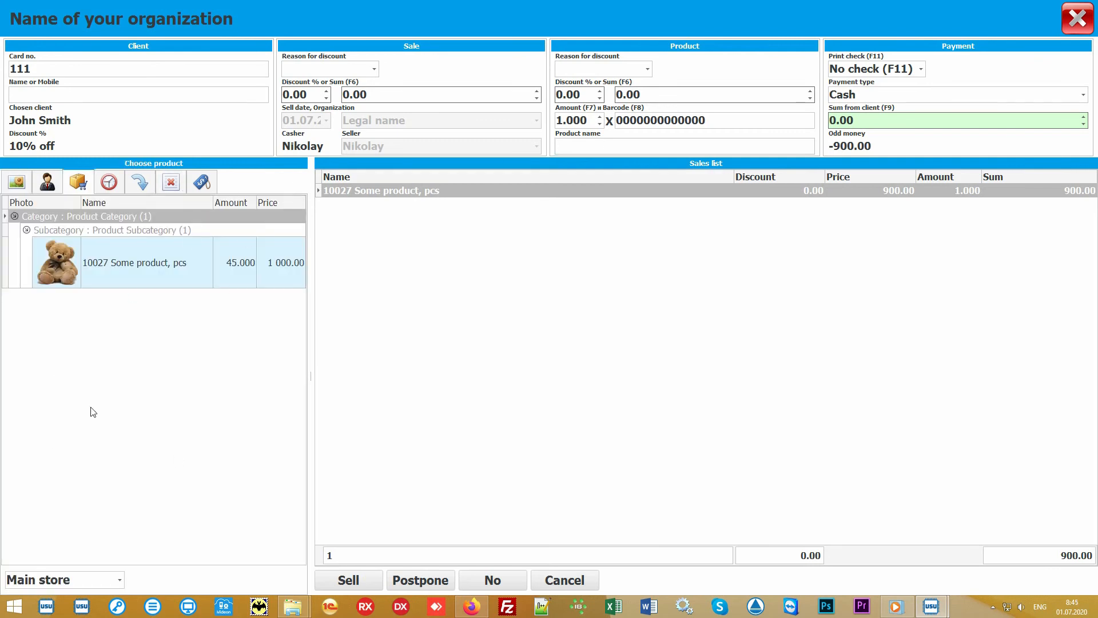
pyautogui.click(176, 373)
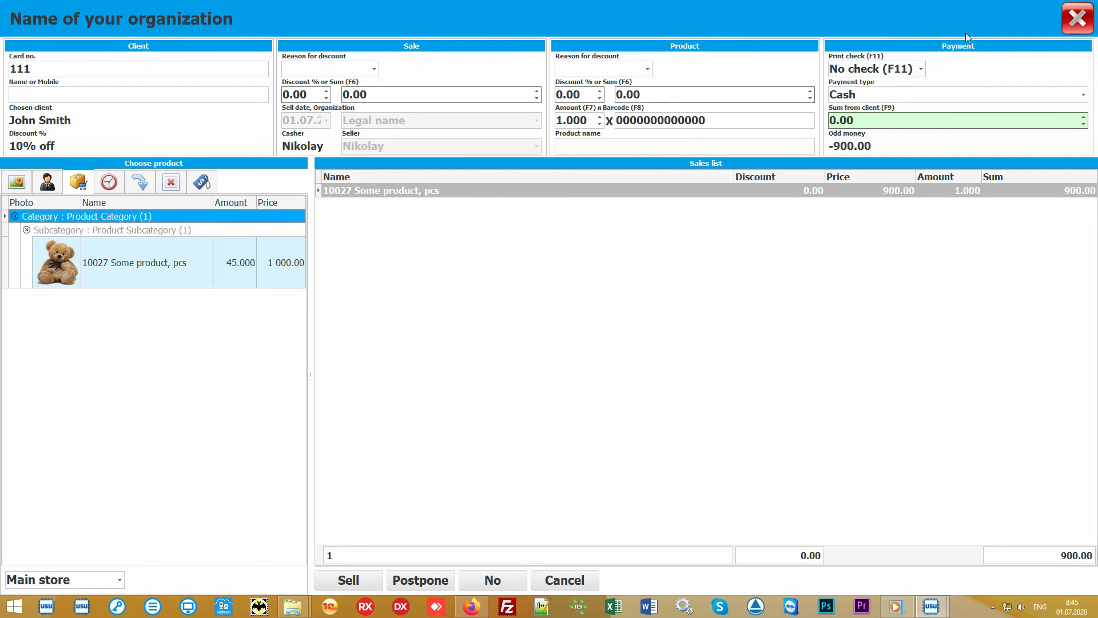
# Set the sum from the client to 1000 and review the payment and check printing options, keeping Cash and No check.
pyautogui.click(901, 121)
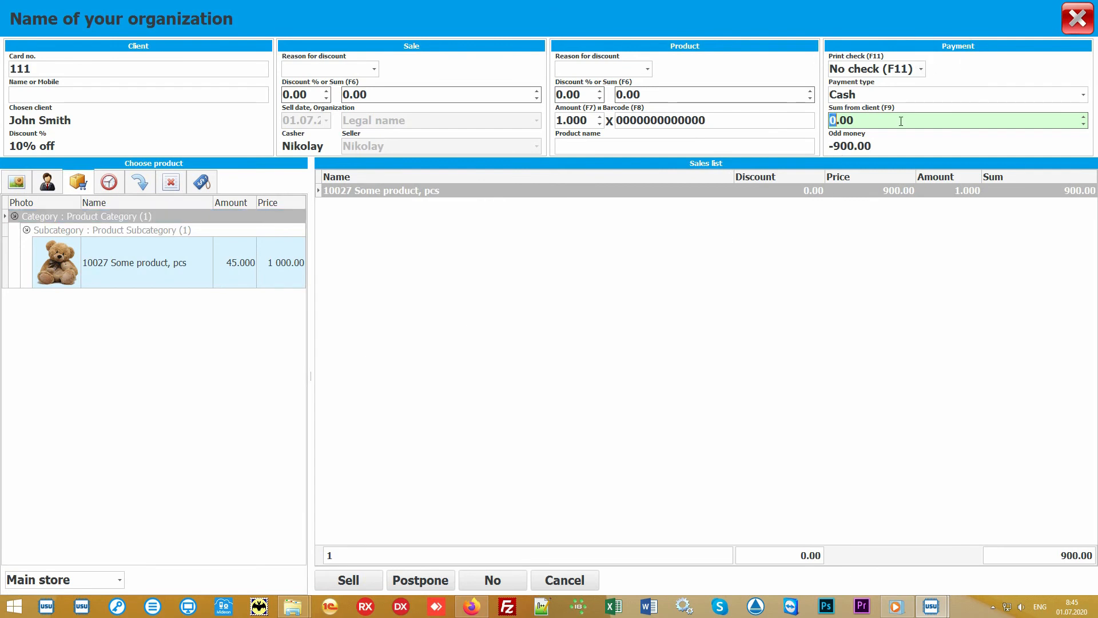
pyautogui.write('1000')
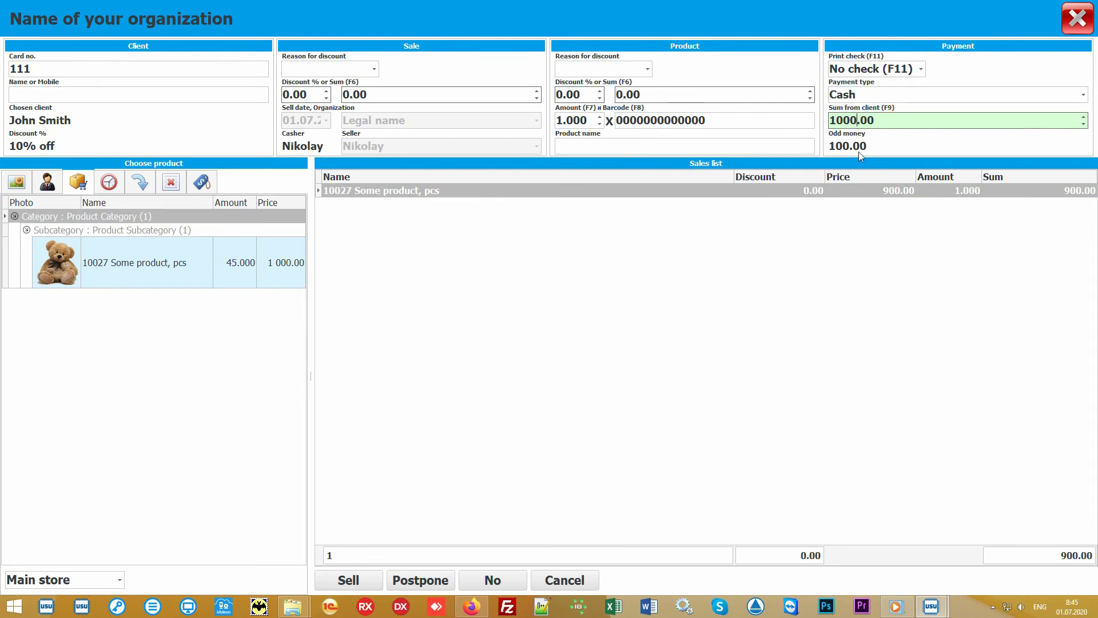
pyautogui.click(1086, 99)
pyautogui.click(1086, 99)
pyautogui.click(922, 70)
pyautogui.click(923, 70)
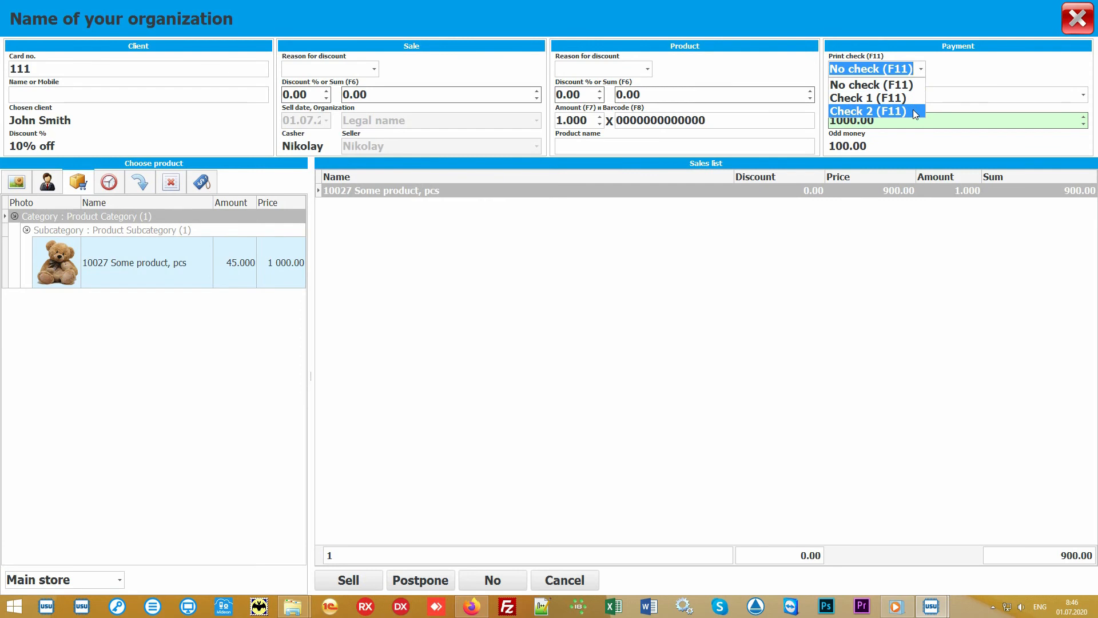
pyautogui.click(926, 72)
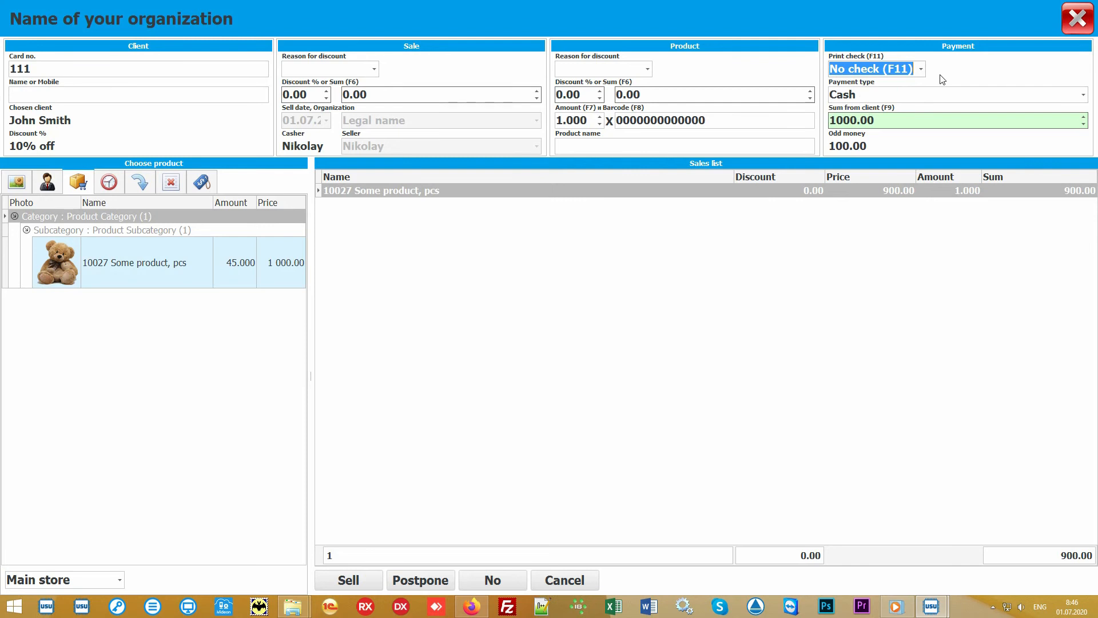
pyautogui.click(550, 329)
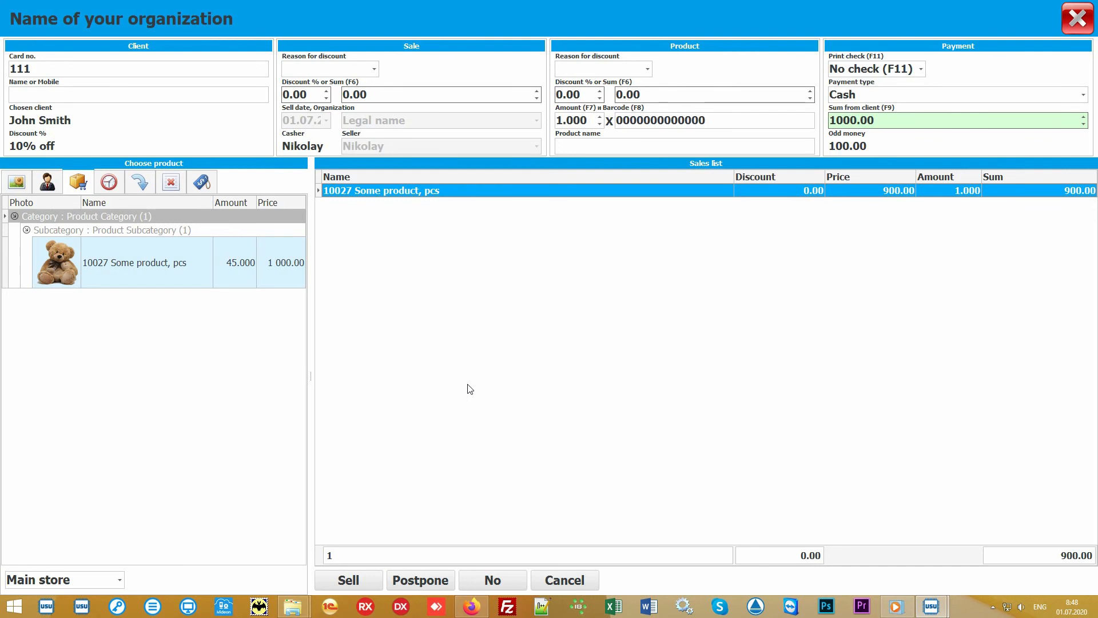
# Complete the sale and close the selling window.
pyautogui.click(353, 580)
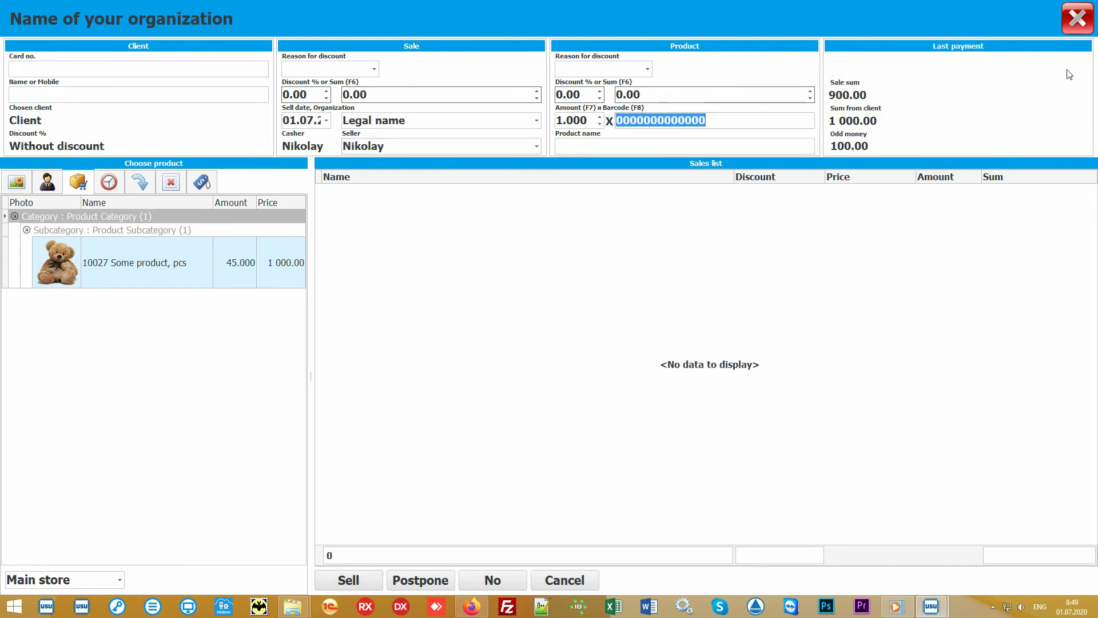
pyautogui.click(1080, 24)
# Generate the Check report for the new sale, view the receipt, and close the report.
pyautogui.click(398, 112)
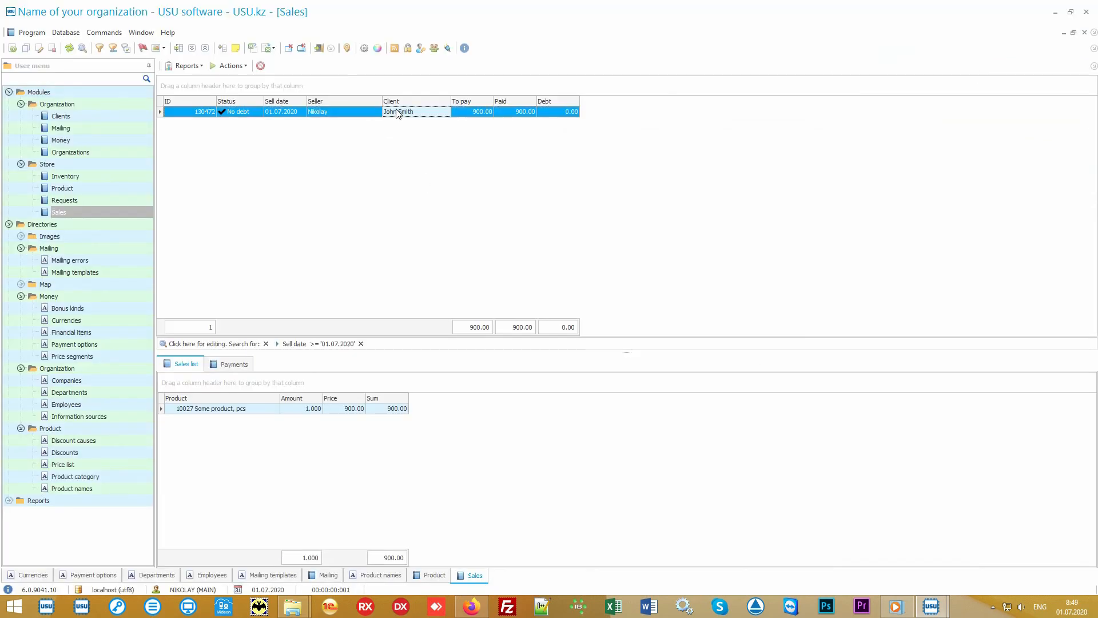
pyautogui.click(189, 67)
pyautogui.click(209, 78)
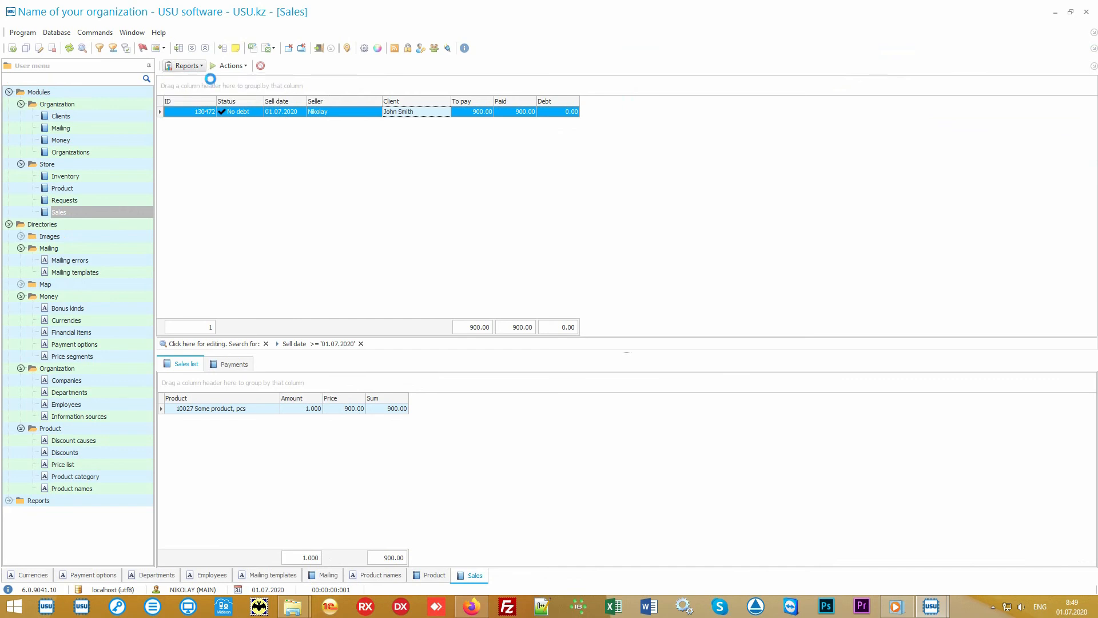
pyautogui.scroll(6, 546, 253)
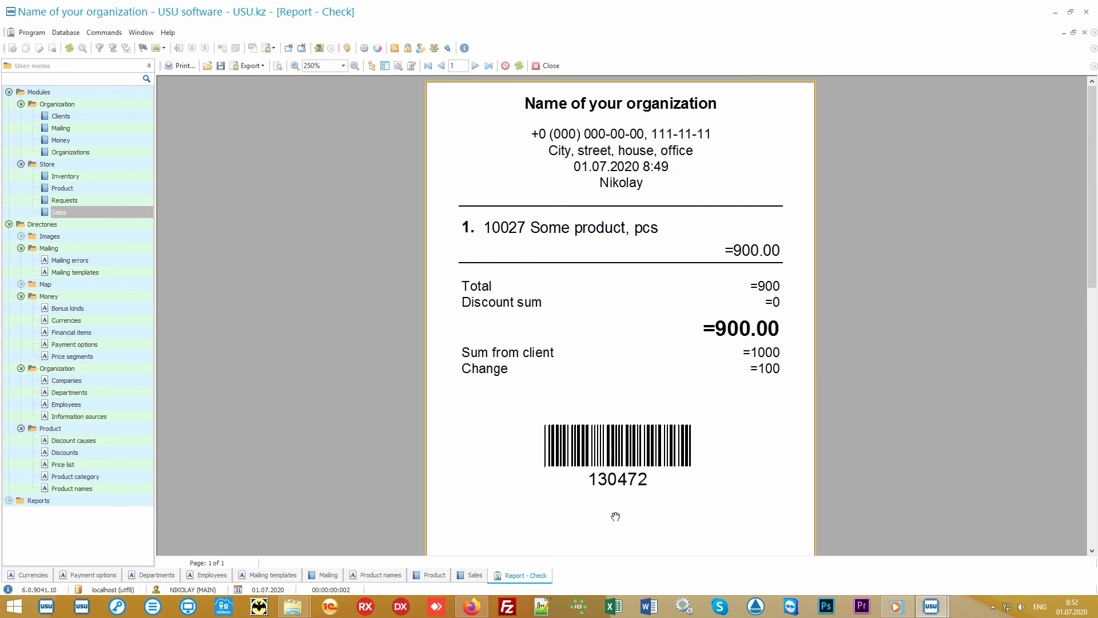
pyautogui.click(547, 65)
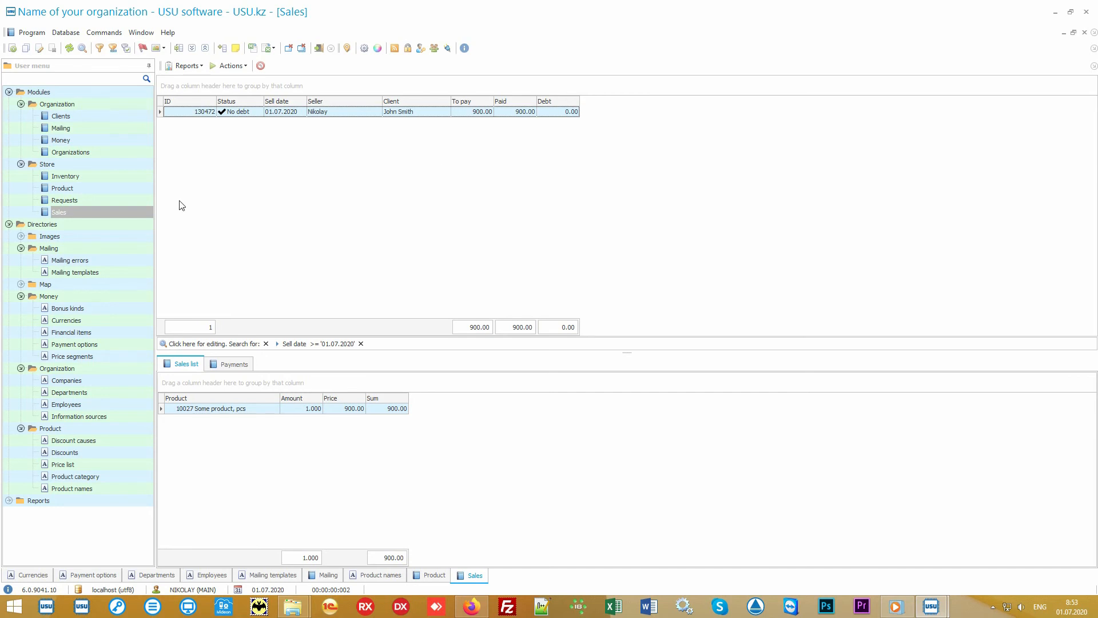
# Open the Inventory module and examine the Main store inventory, comparing the product's planned, actual, and difference amounts.
pyautogui.click(122, 177)
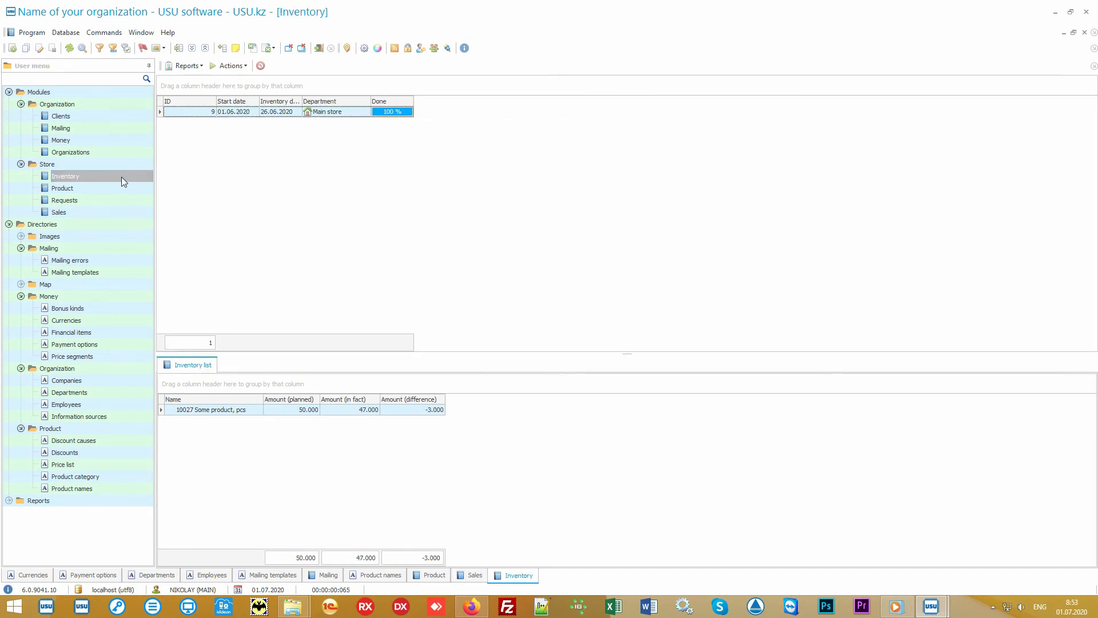
pyautogui.click(364, 114)
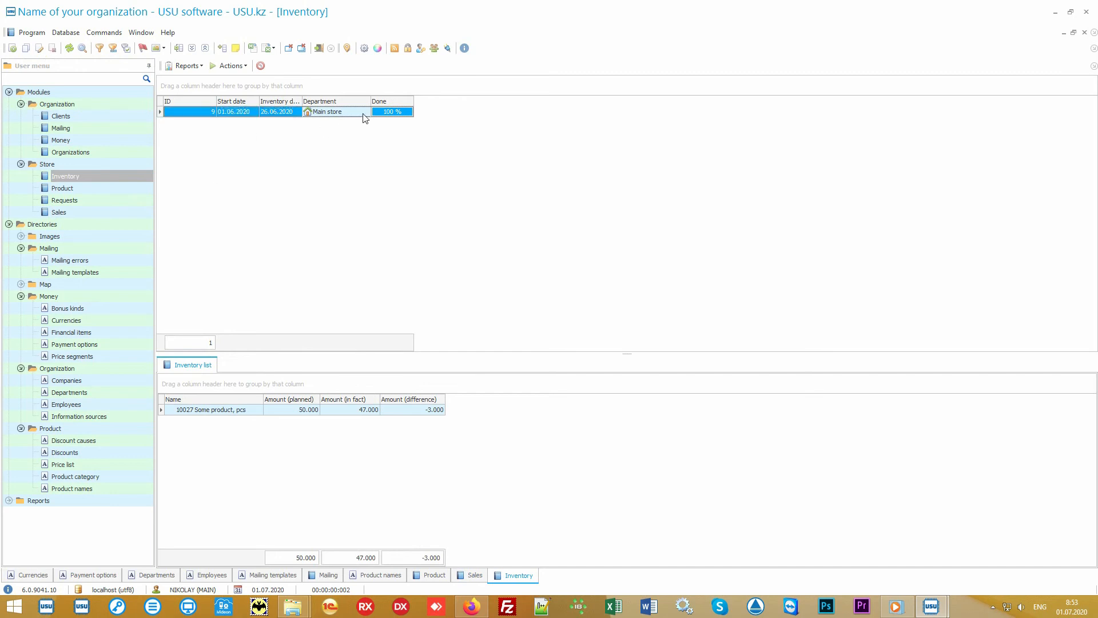
pyautogui.click(249, 413)
pyautogui.click(279, 412)
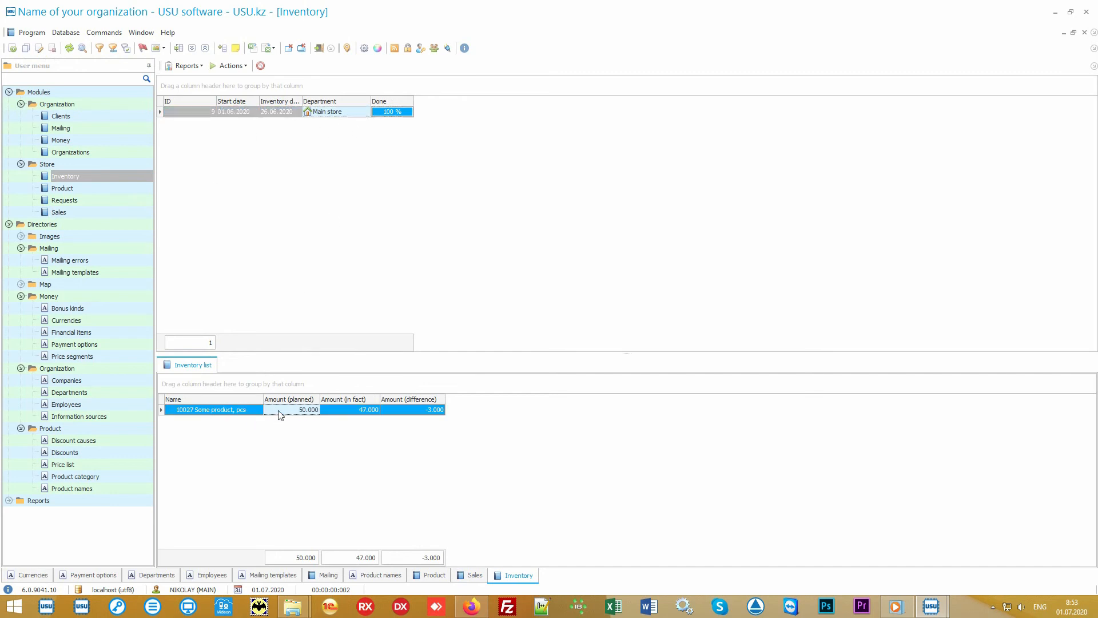
pyautogui.click(339, 413)
pyautogui.click(404, 411)
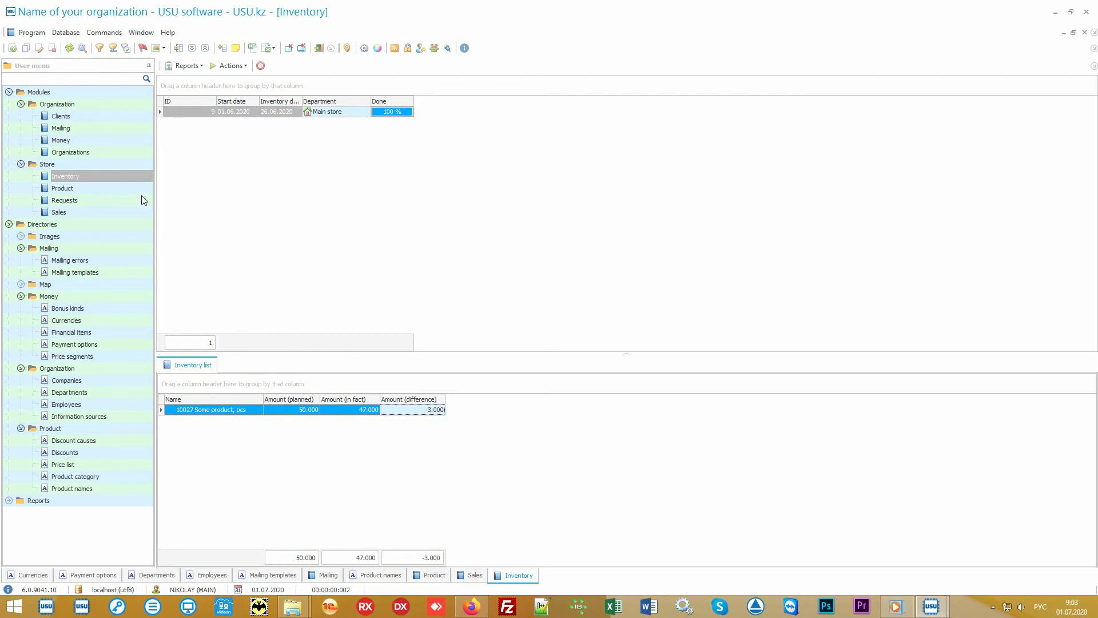
# Open the Clients module under Organization and view the client list.
pyautogui.click(84, 117)
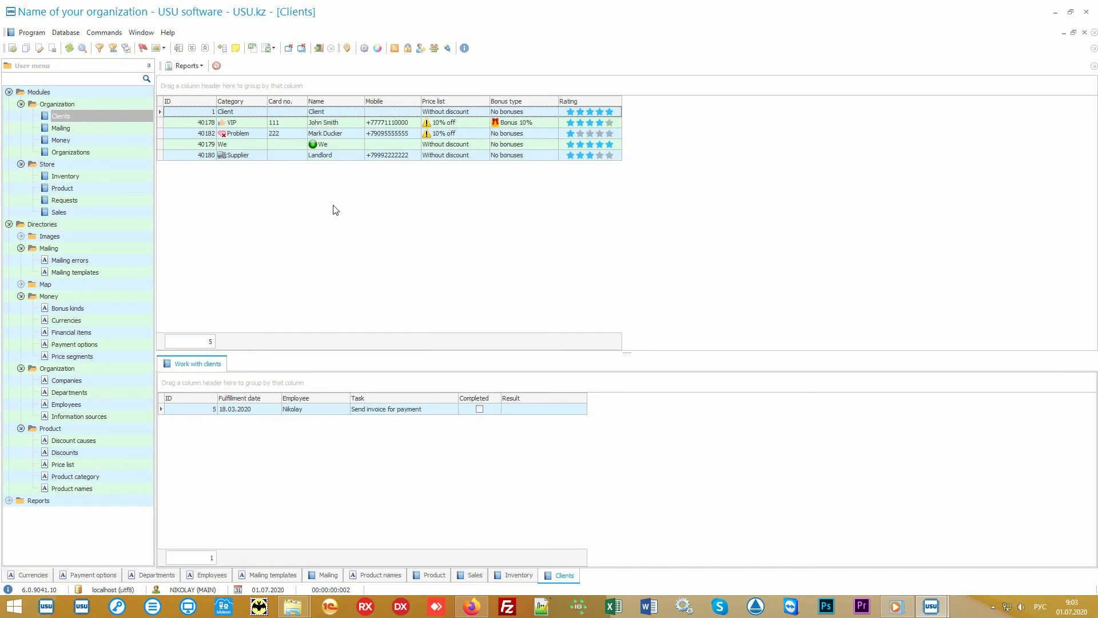
pyautogui.hotkey('alt', 'shift')
pyautogui.click(109, 213)
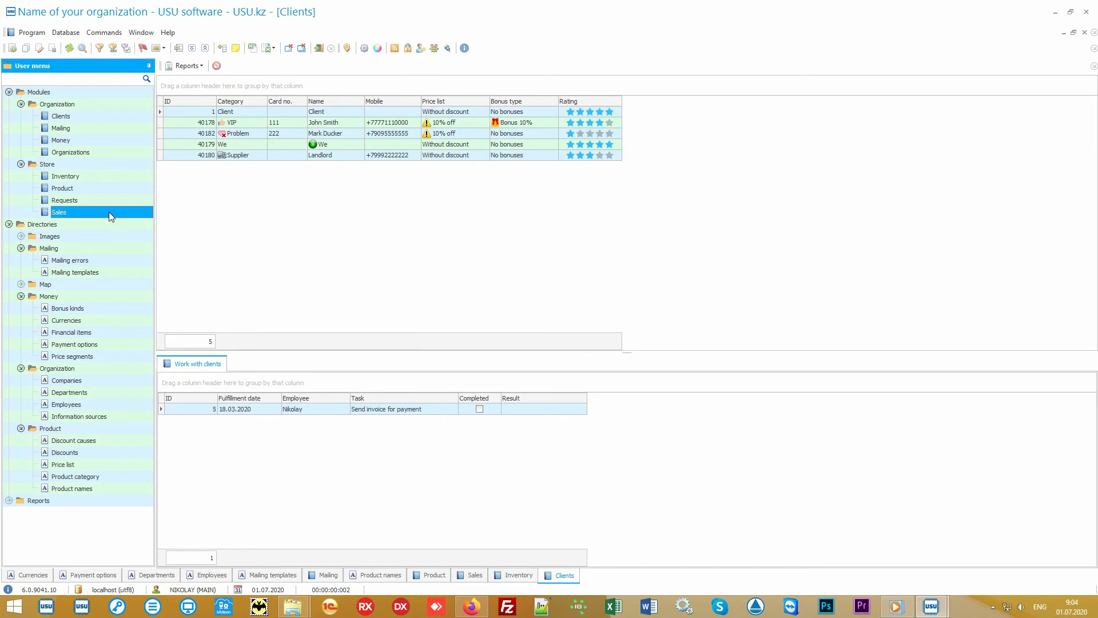
pyautogui.click(107, 118)
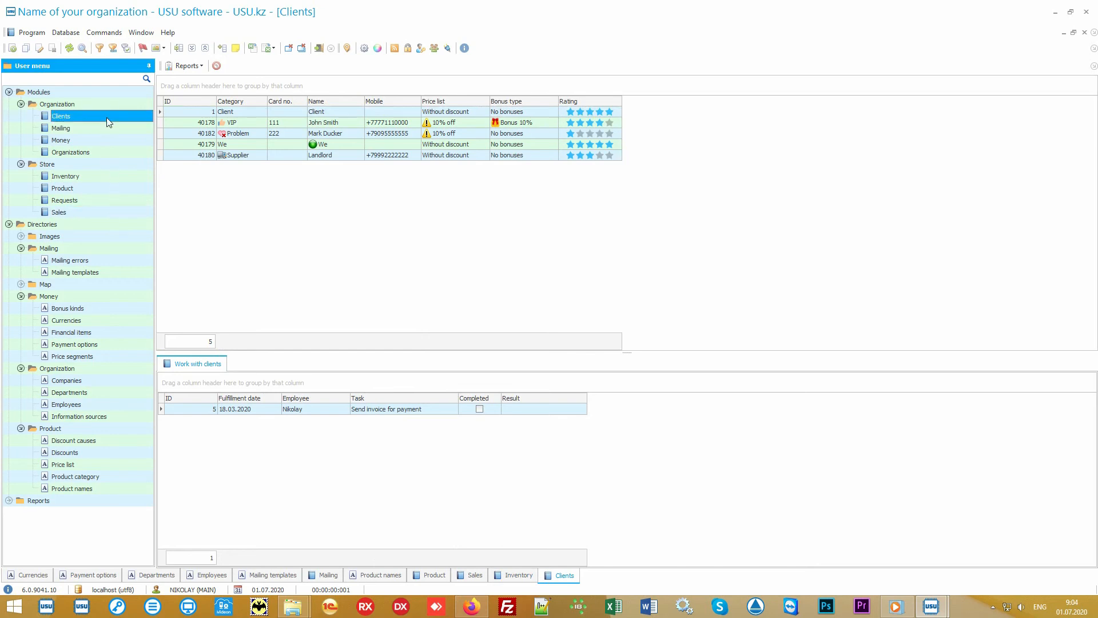
# Examine the VIP, Problem, and Supplier clients with their assigned tasks, and the VIP client's price list.
pyautogui.click(325, 243)
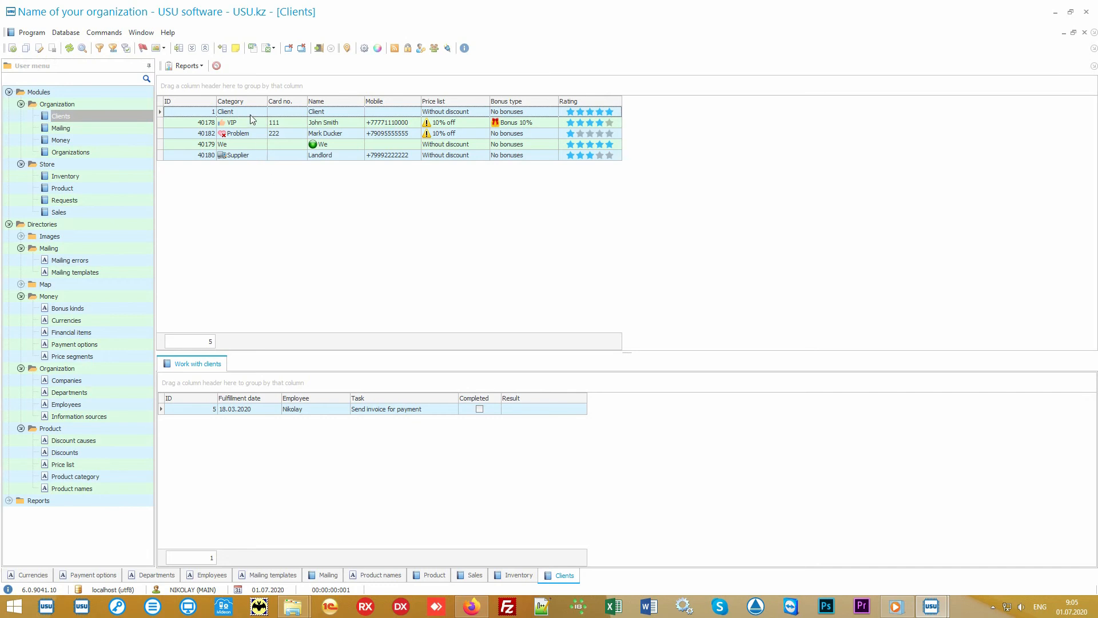
pyautogui.moveTo(252, 108)
pyautogui.click(252, 123)
pyautogui.click(253, 135)
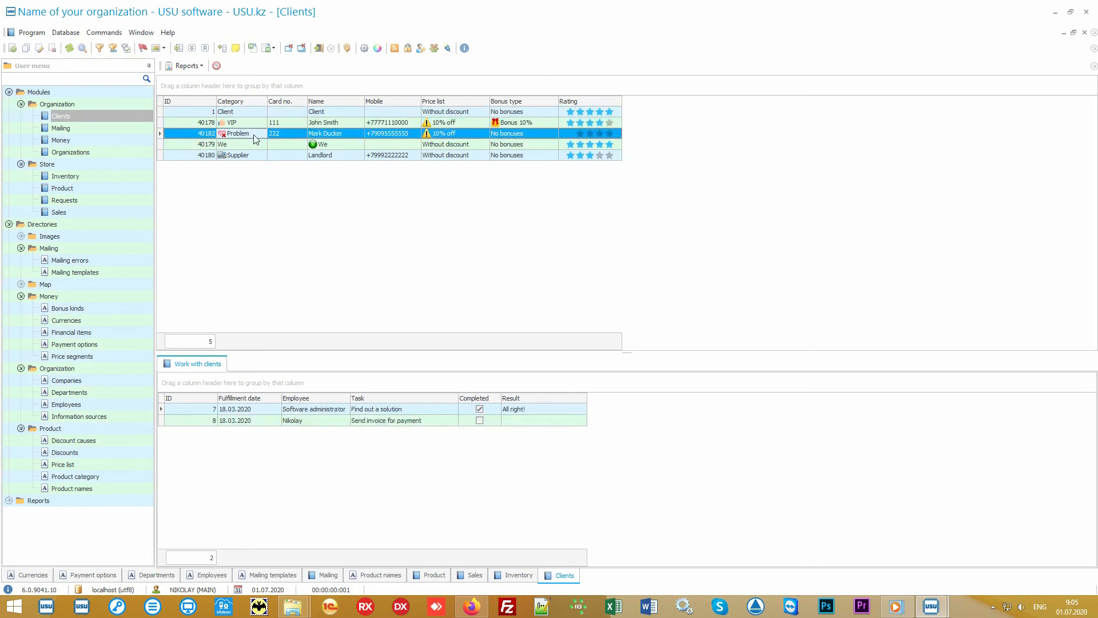
pyautogui.click(252, 155)
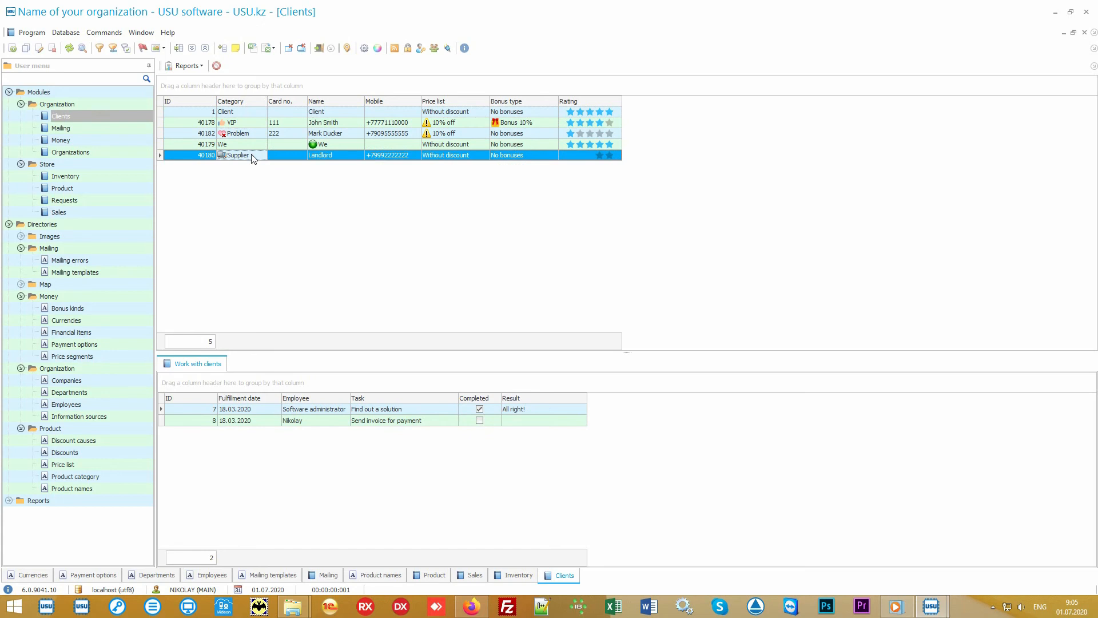
pyautogui.click(256, 124)
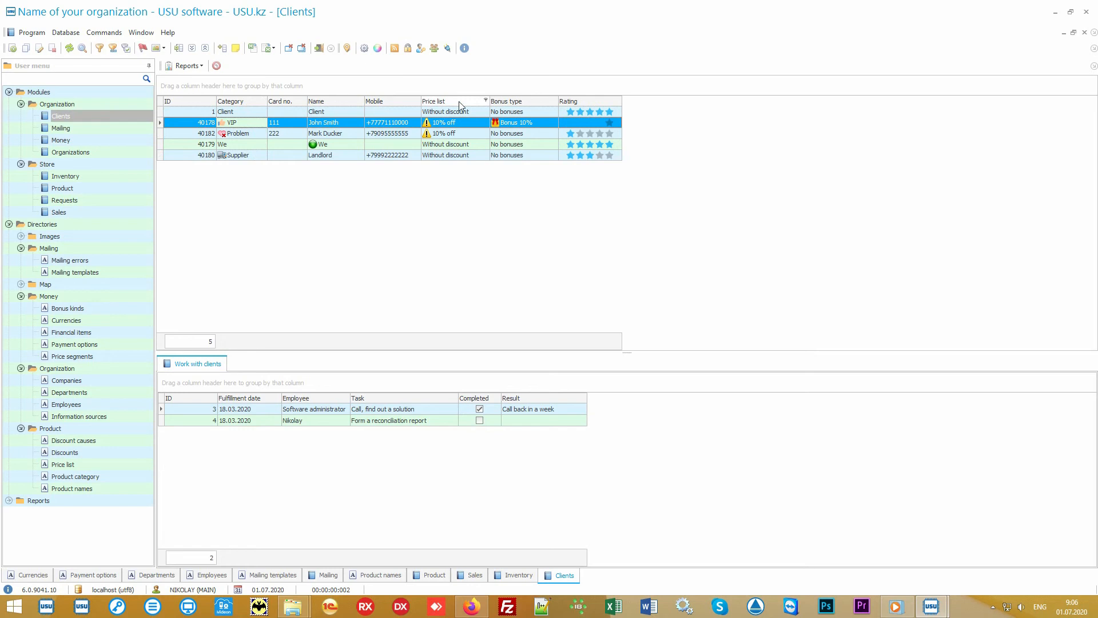
pyautogui.click(472, 123)
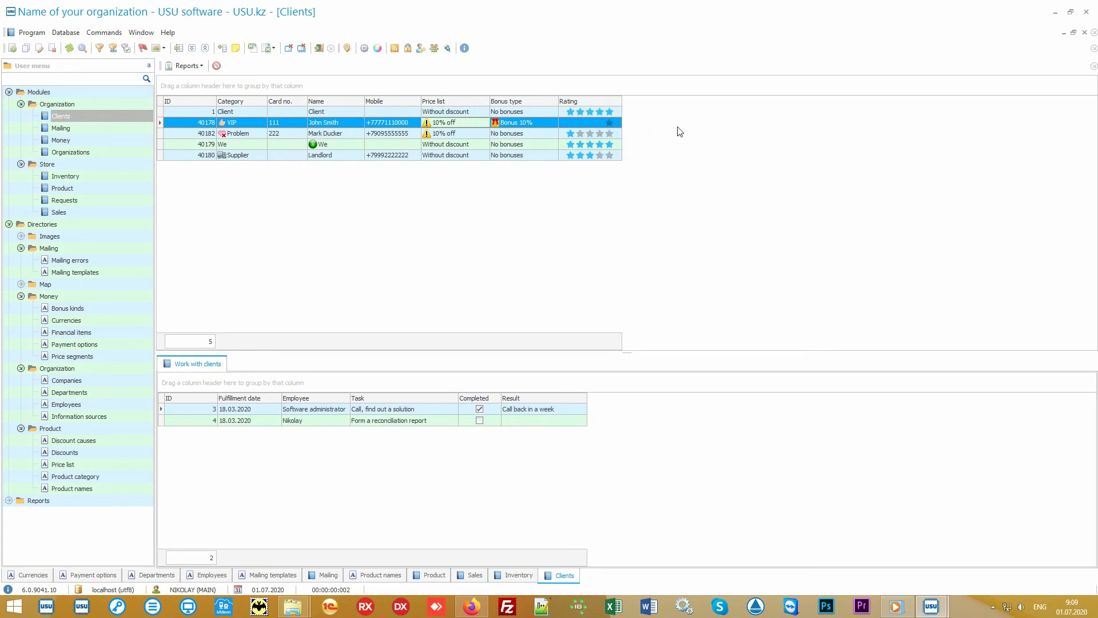
# Add the Information source column after Rating in the client list and close the column customization window.
pyautogui.rightClick(686, 124)
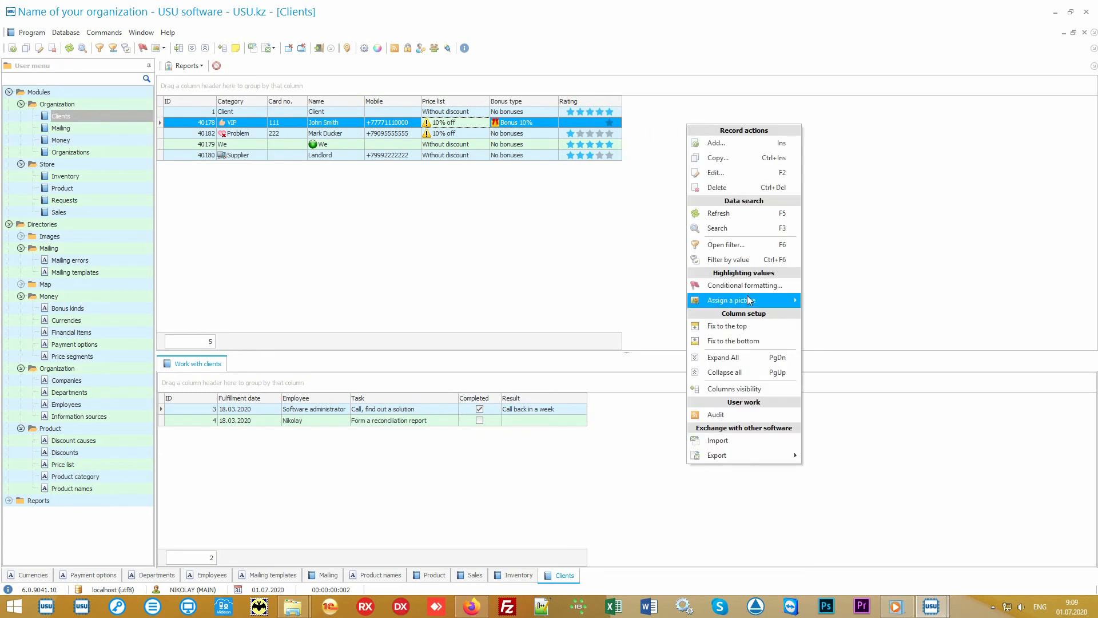
pyautogui.click(763, 388)
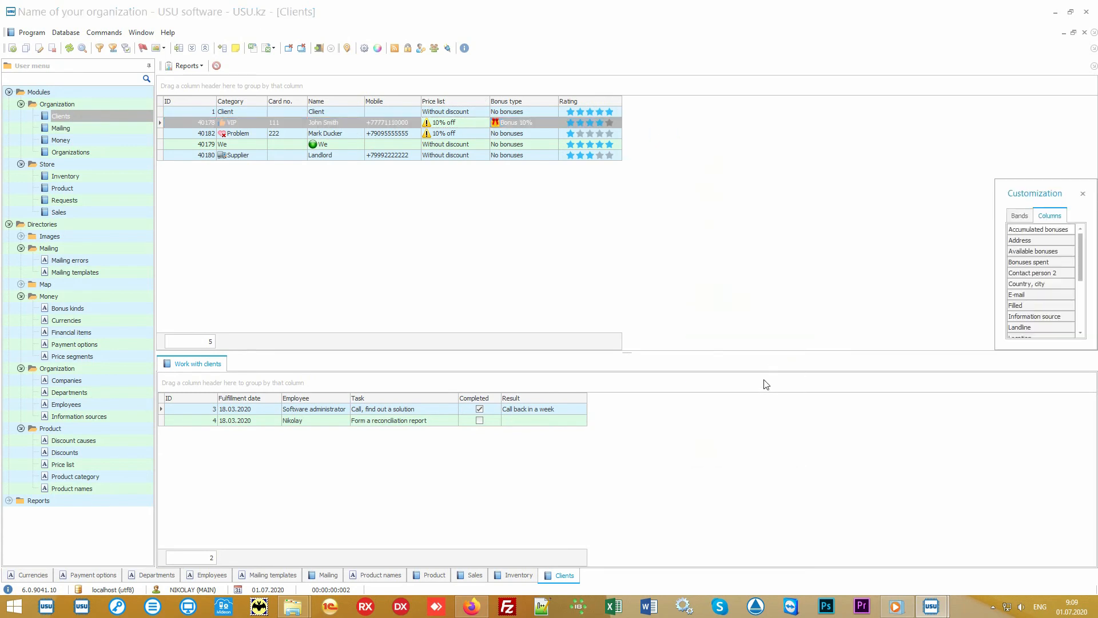
pyautogui.moveTo(997, 352); pyautogui.dragTo(848, 523)
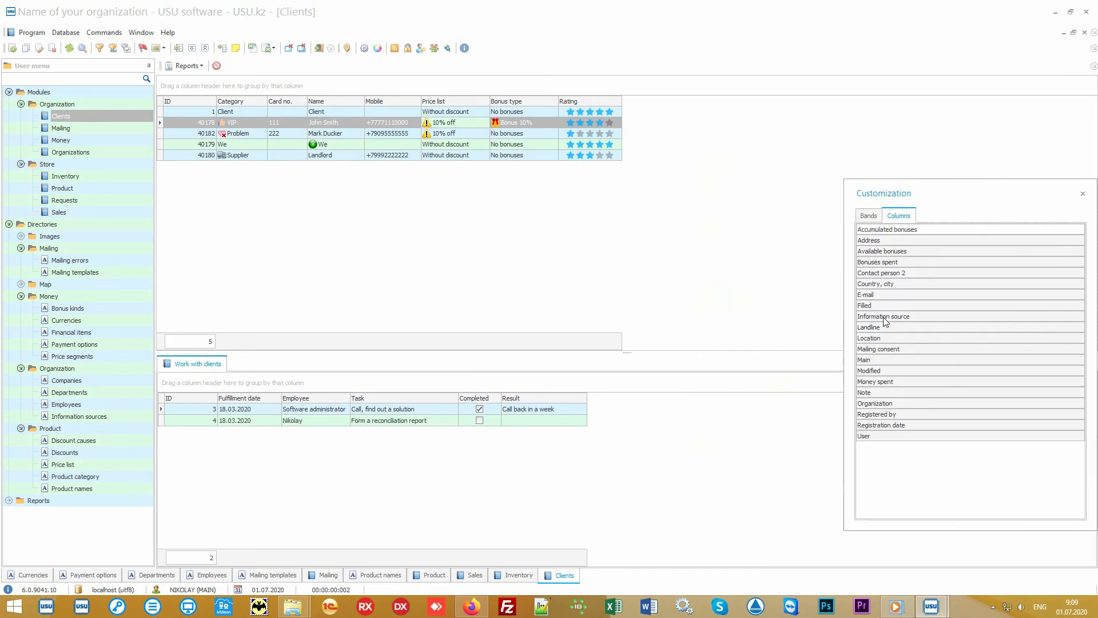
pyautogui.moveTo(886, 317); pyautogui.dragTo(618, 103)
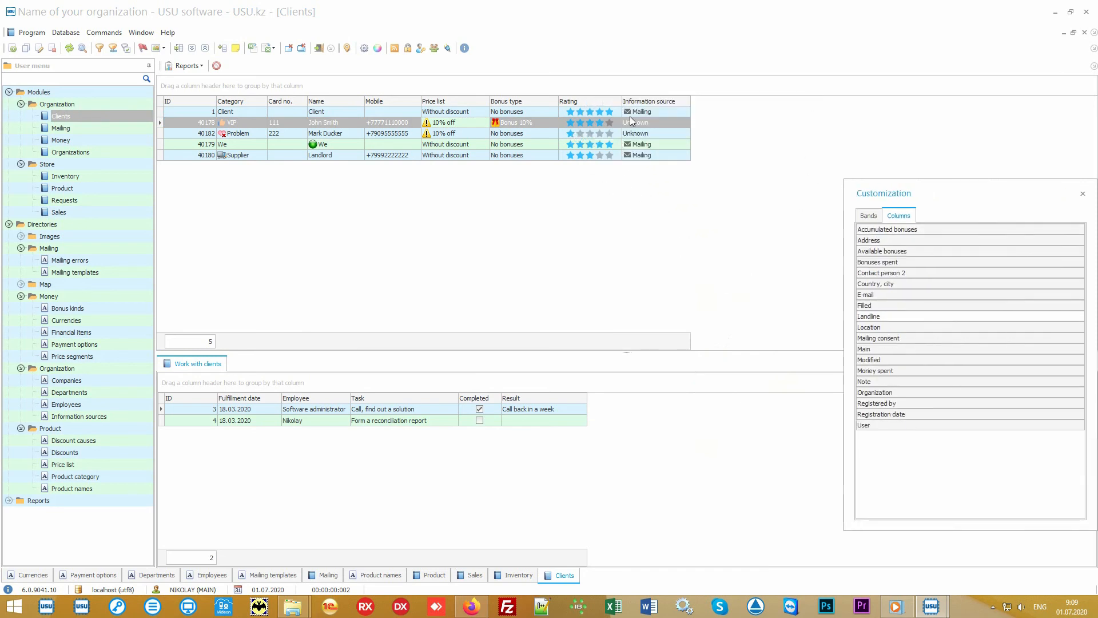
pyautogui.click(1083, 194)
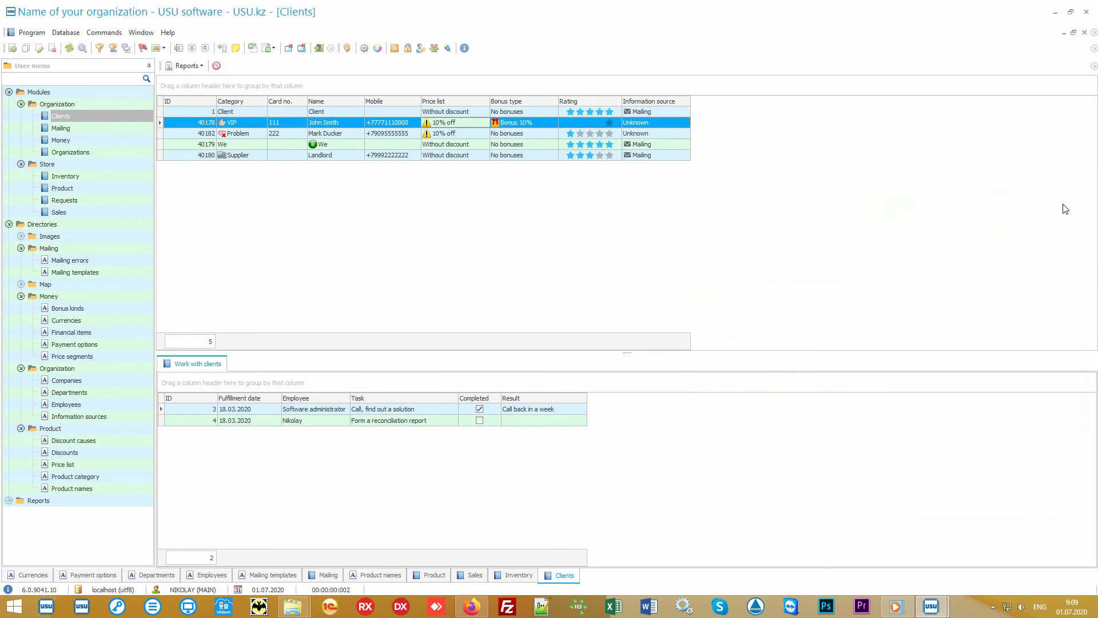
# Review the information source of the first two clients and the VIP client's bonus type.
pyautogui.click(679, 112)
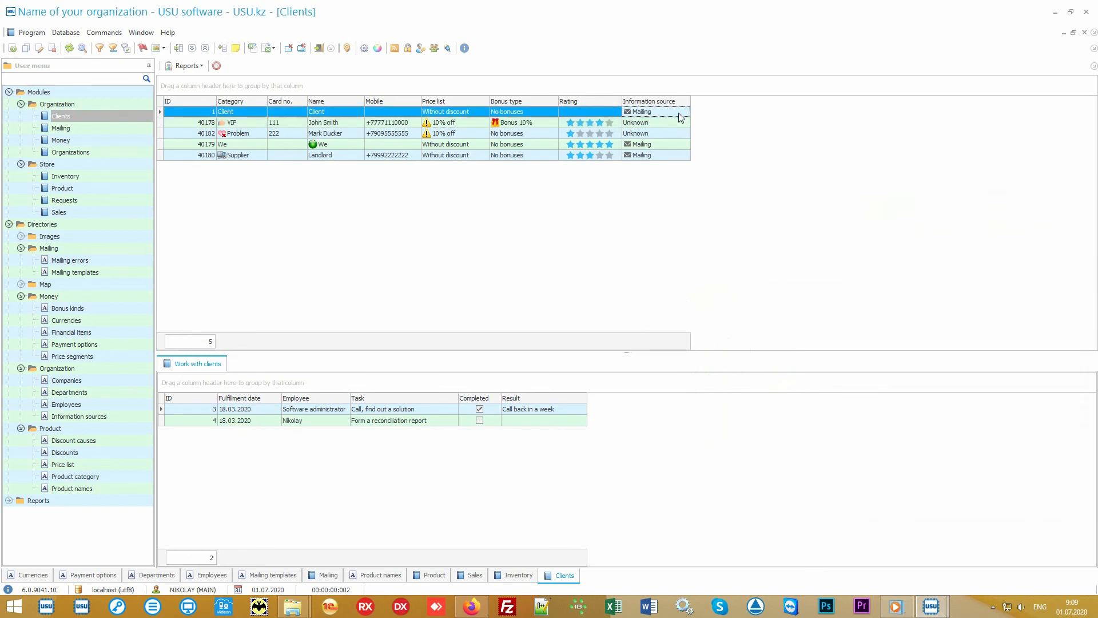
pyautogui.click(678, 124)
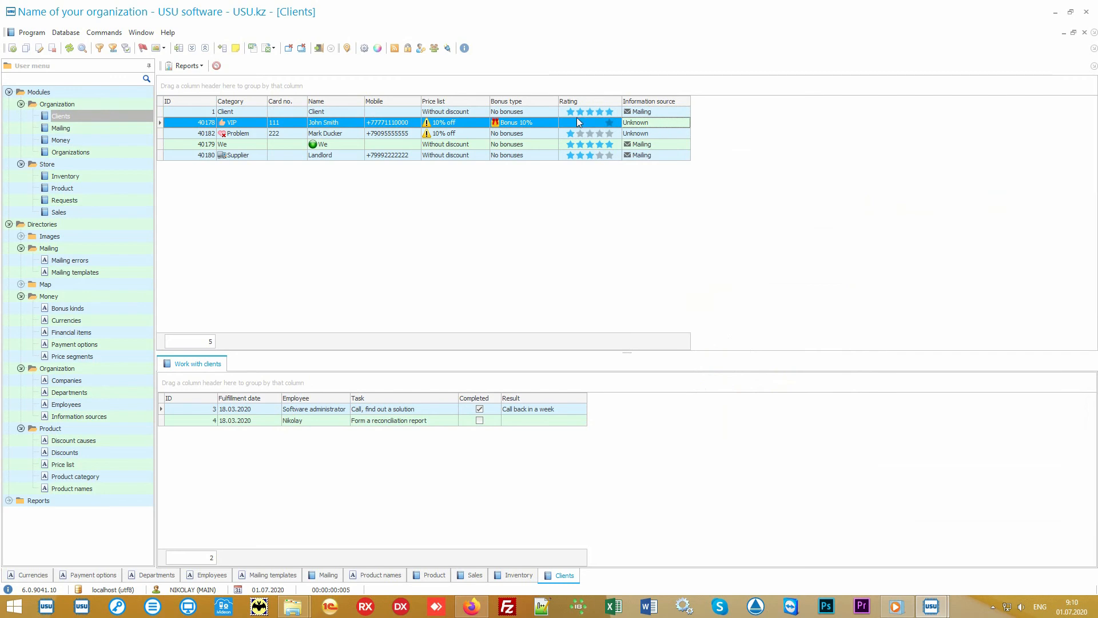
pyautogui.click(544, 126)
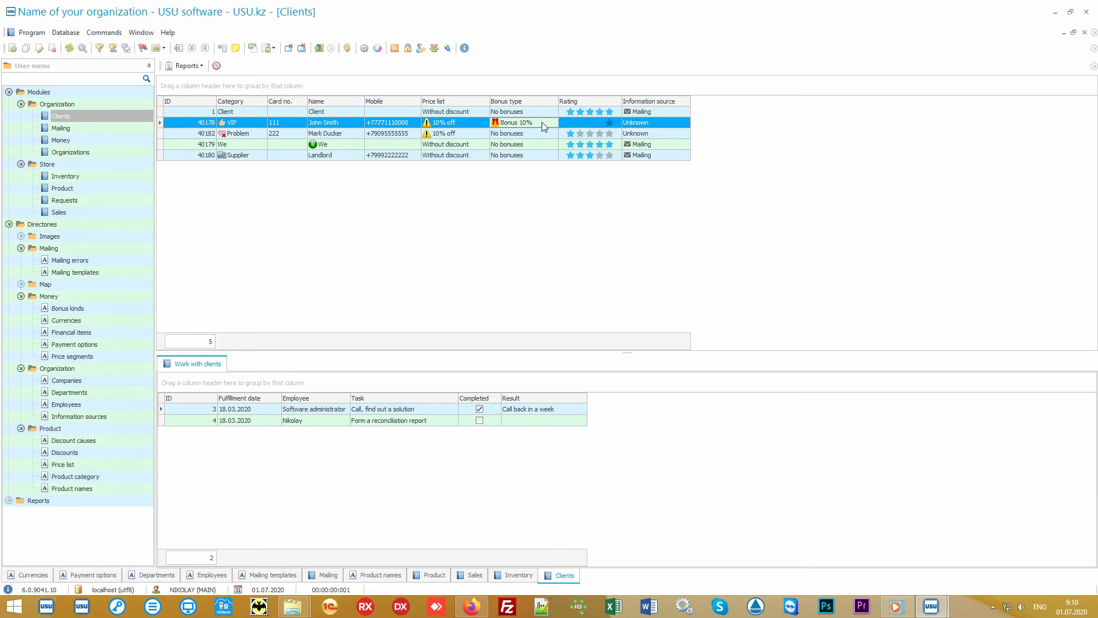
# Generate the Mailing report with mailing consent enabled, and view its mailing recipients and sending options without creating a mailing list.
pyautogui.click(8, 225)
pyautogui.click(9, 237)
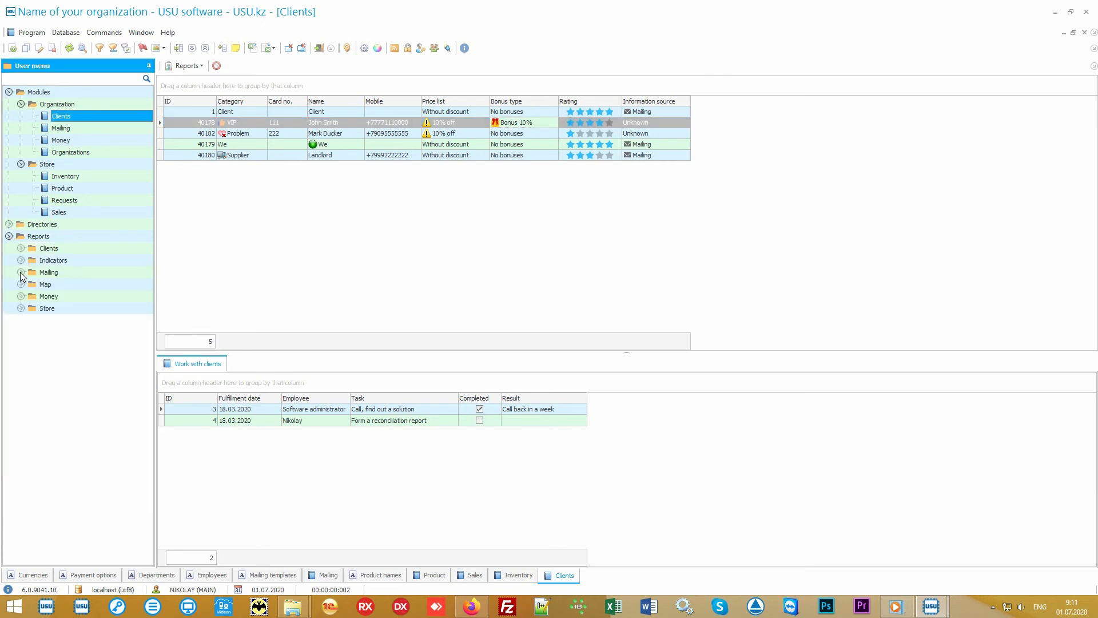
pyautogui.click(21, 273)
pyautogui.click(60, 284)
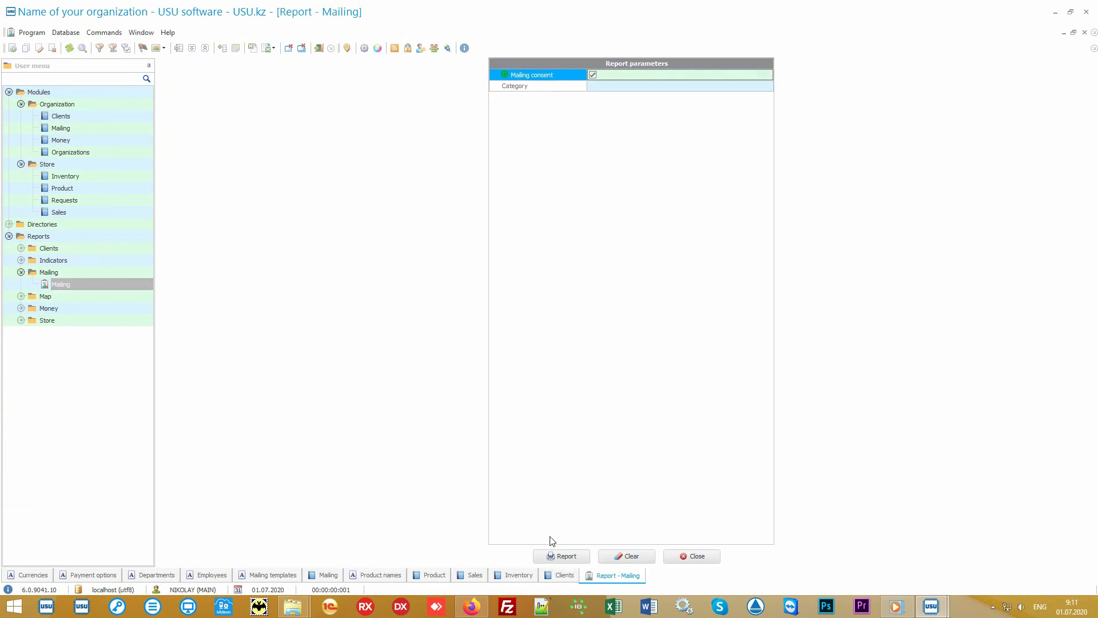
pyautogui.click(557, 557)
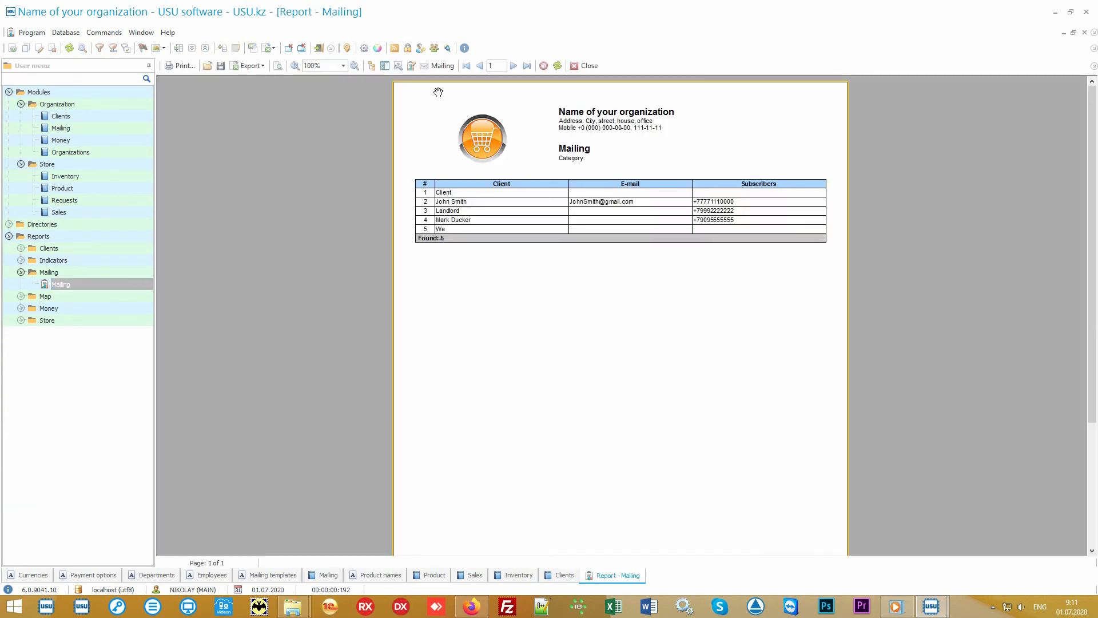
pyautogui.click(443, 67)
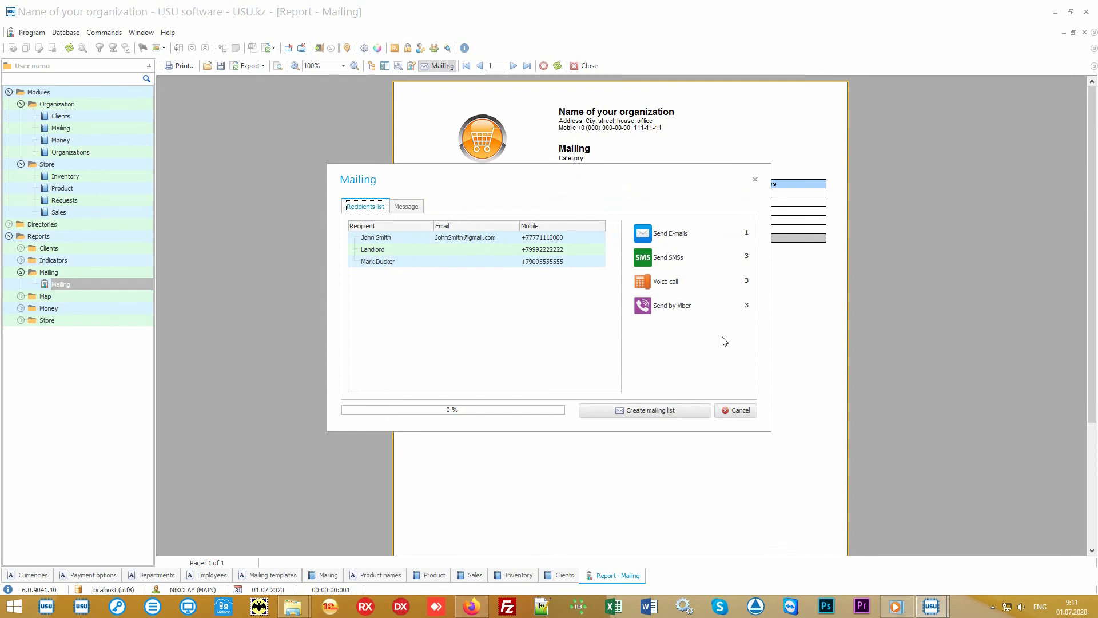
pyautogui.click(740, 411)
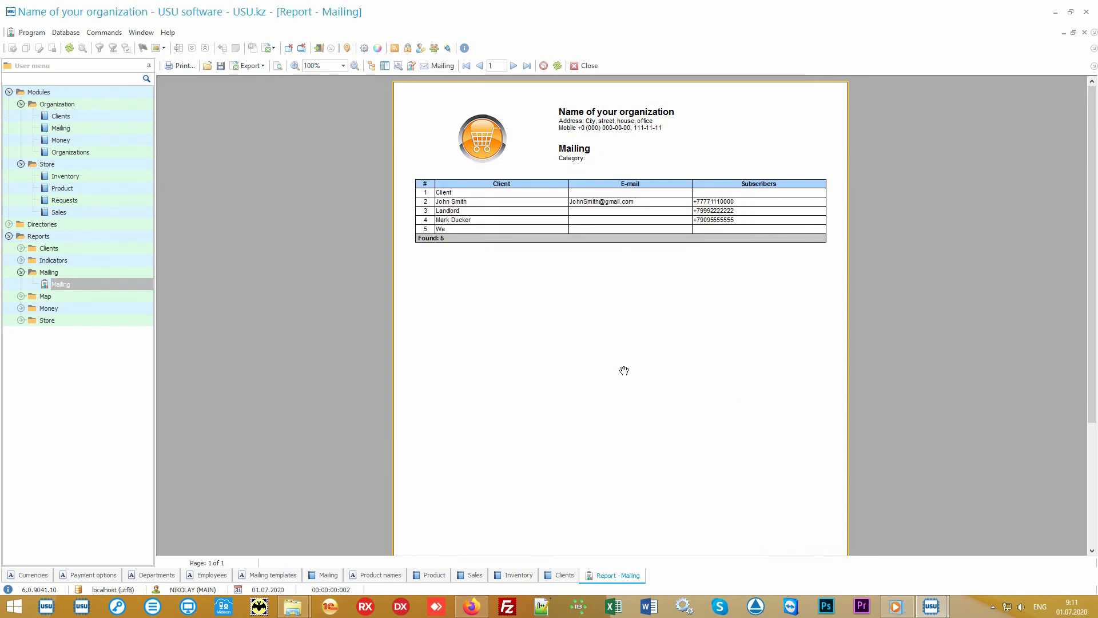
# Generate the Salary report from the Money reports for the default period and all employees.
pyautogui.click(118, 310)
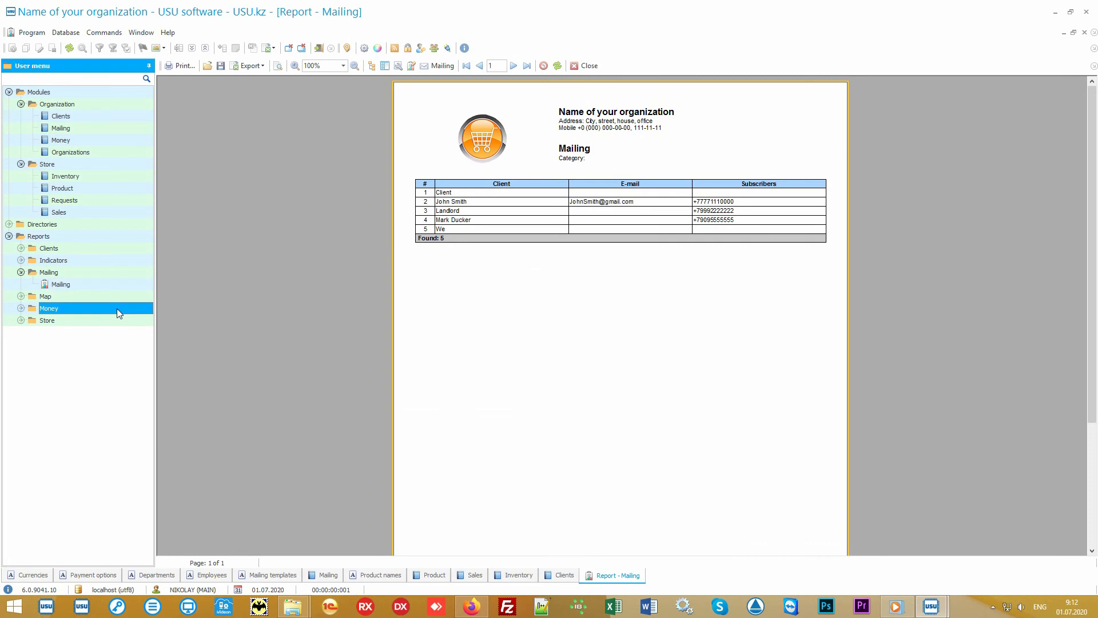
pyautogui.doubleClick(115, 307)
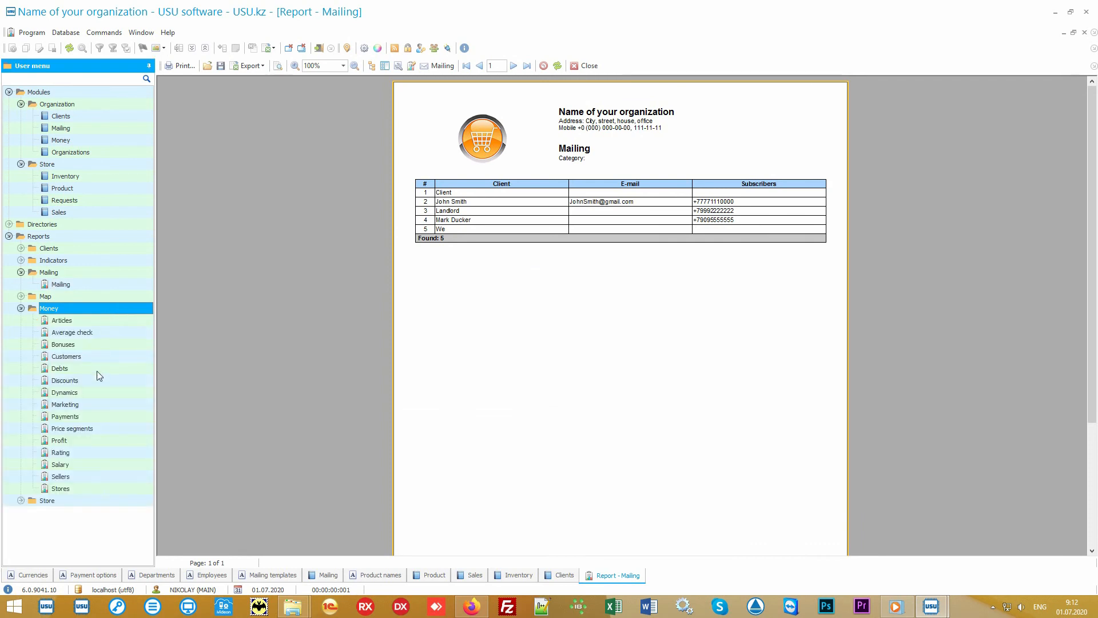
pyautogui.doubleClick(81, 465)
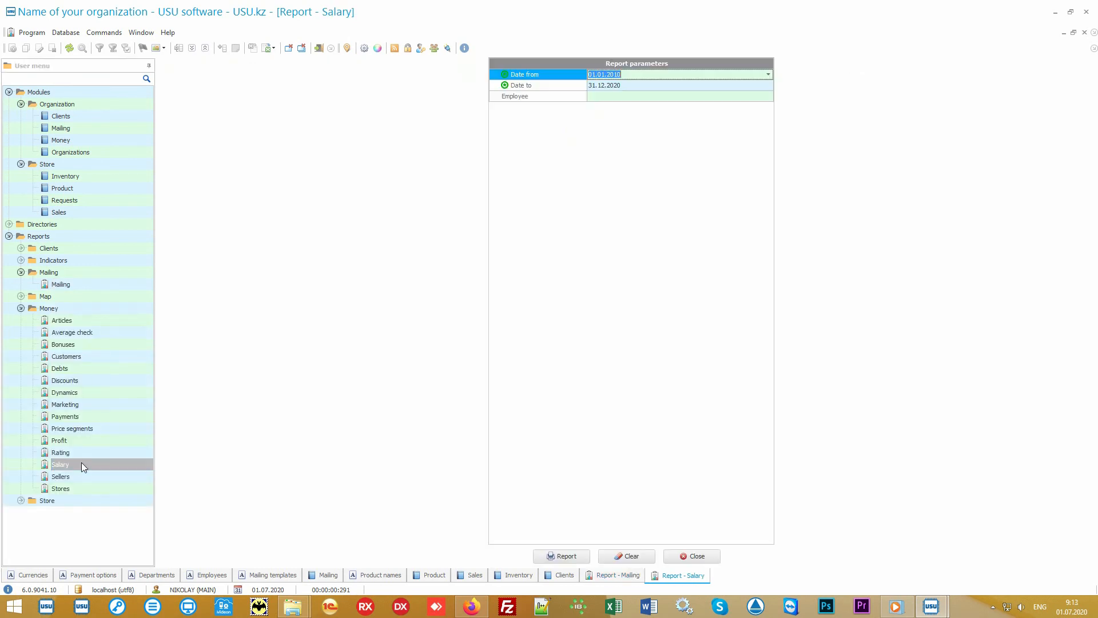
pyautogui.click(557, 555)
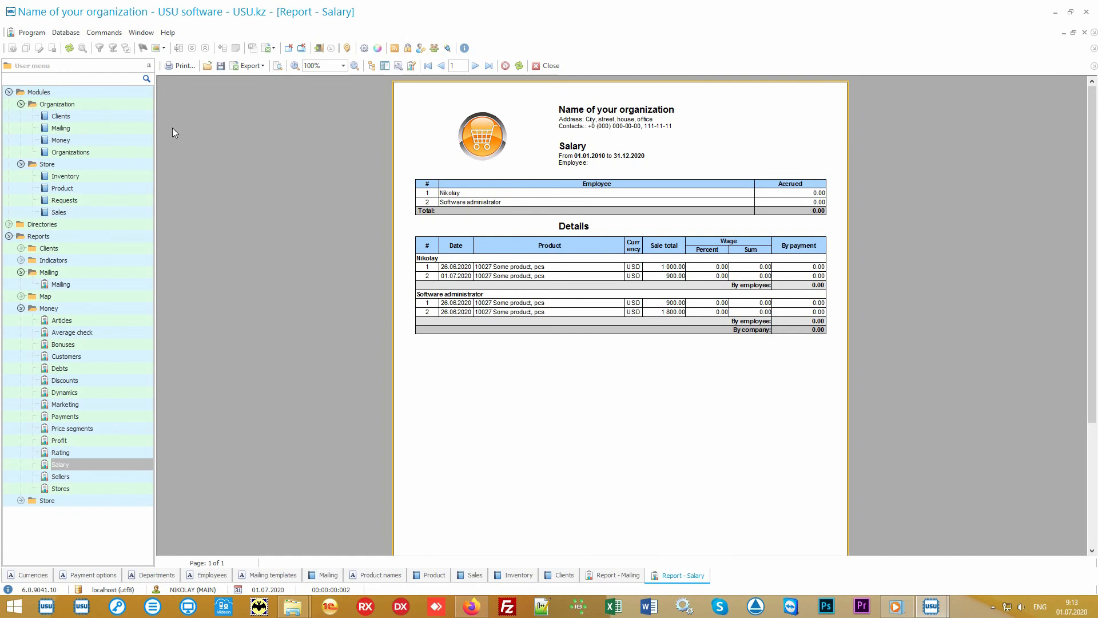
# Return to the client list and collapse the Modules group and the Mailing and Money report groups.
pyautogui.click(95, 116)
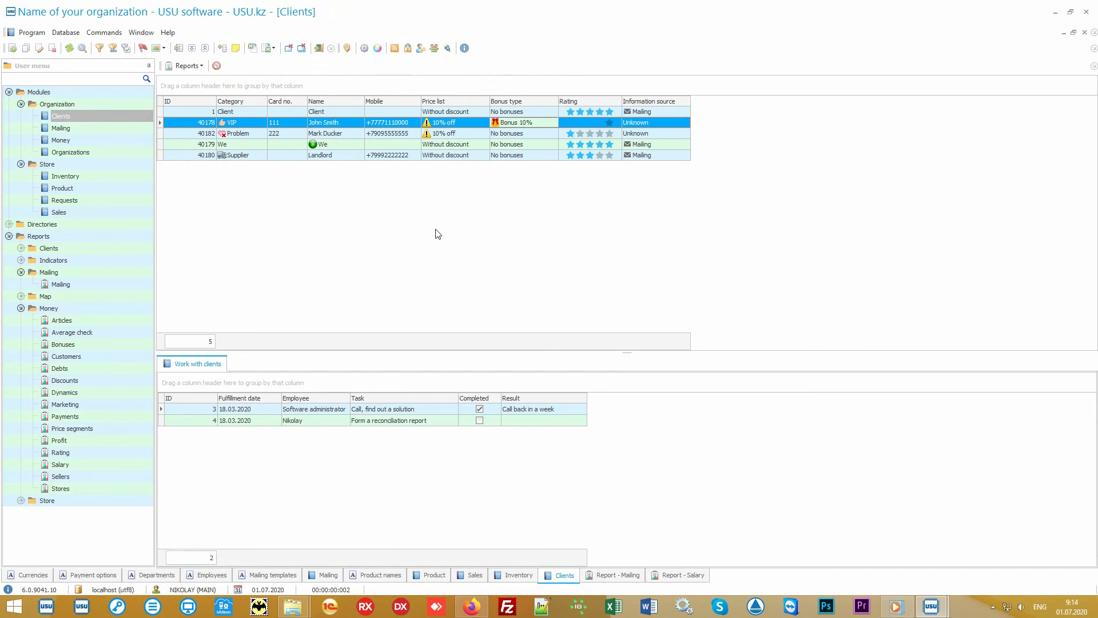
pyautogui.click(20, 94)
pyautogui.click(8, 92)
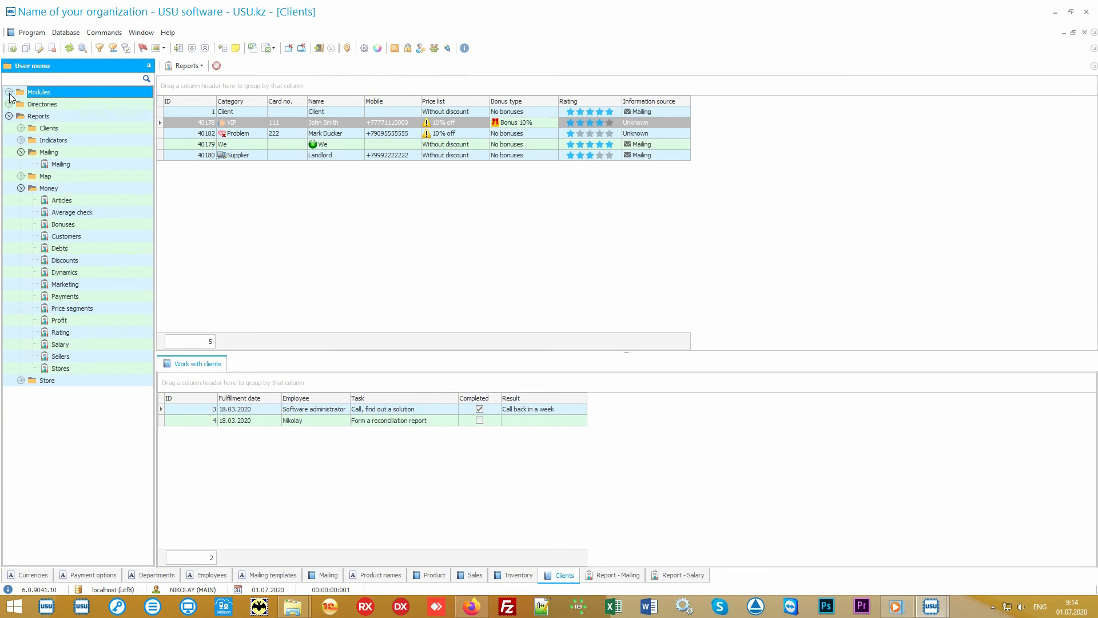
pyautogui.click(50, 153)
pyautogui.click(21, 152)
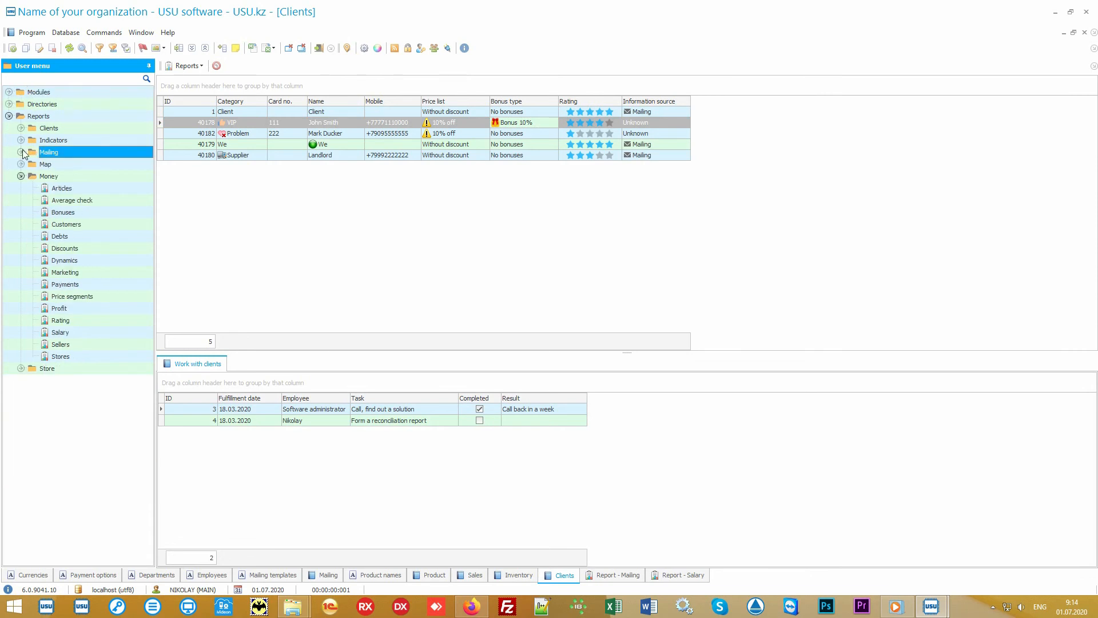
pyautogui.click(39, 175)
pyautogui.click(21, 177)
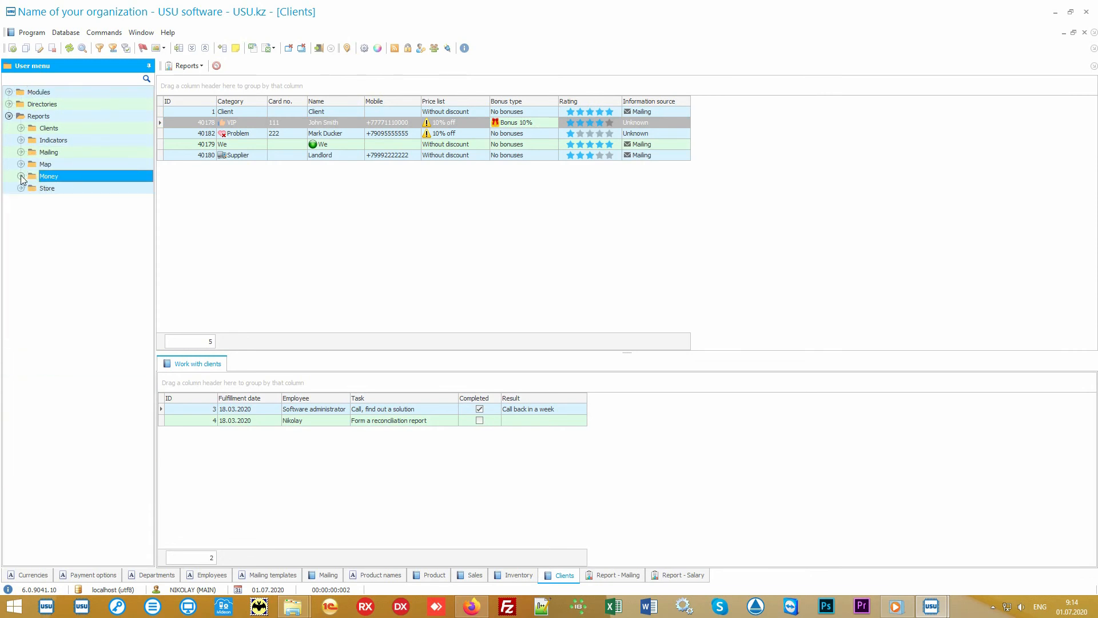
# Generate the Popularity report from the Store reports for the default period.
pyautogui.doubleClick(57, 189)
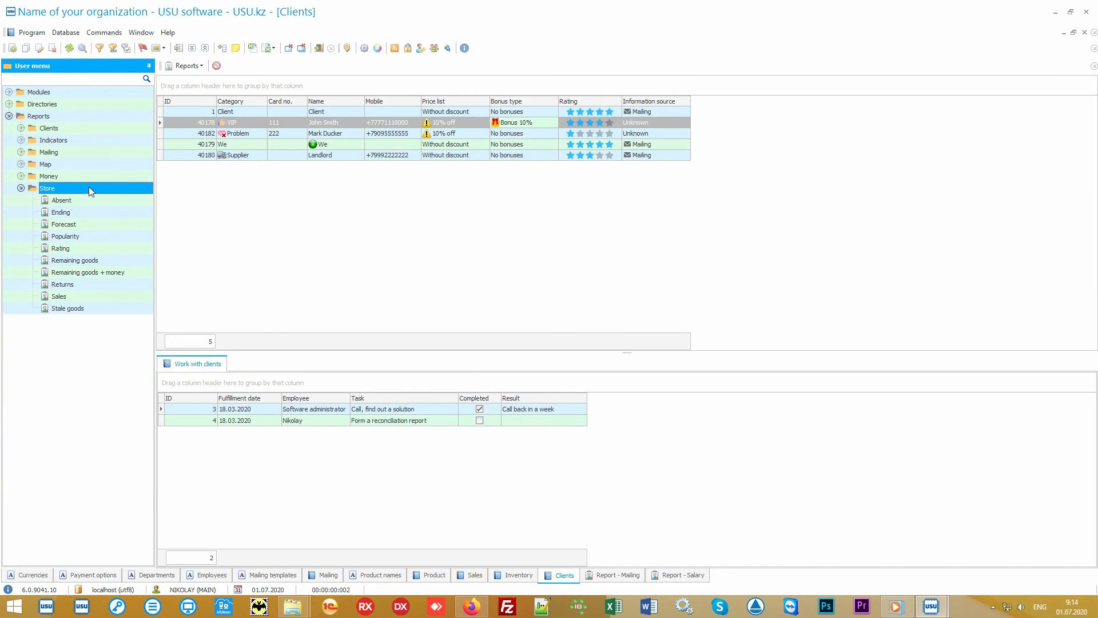
pyautogui.doubleClick(95, 236)
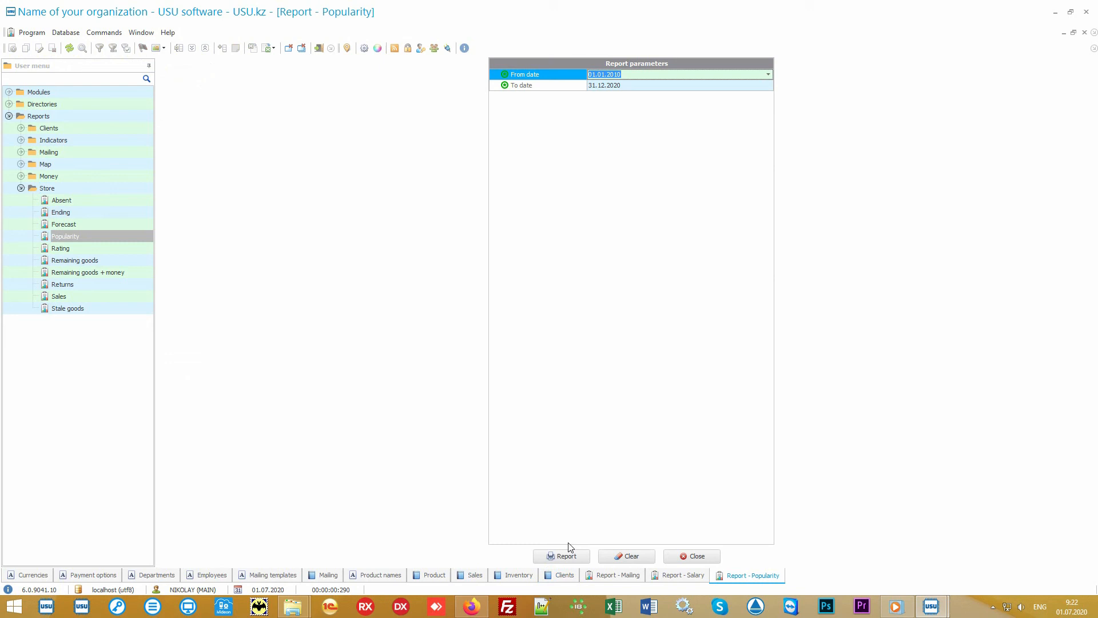
pyautogui.click(567, 554)
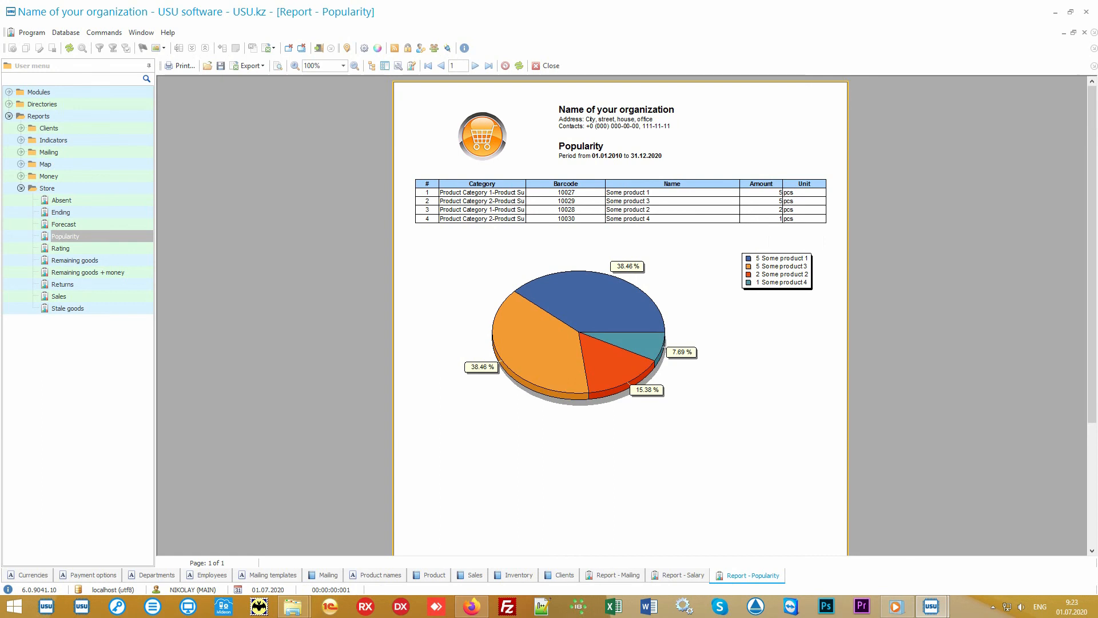
# Generate the Store Rating report for the default period and compare it with the Popularity report.
pyautogui.click(107, 250)
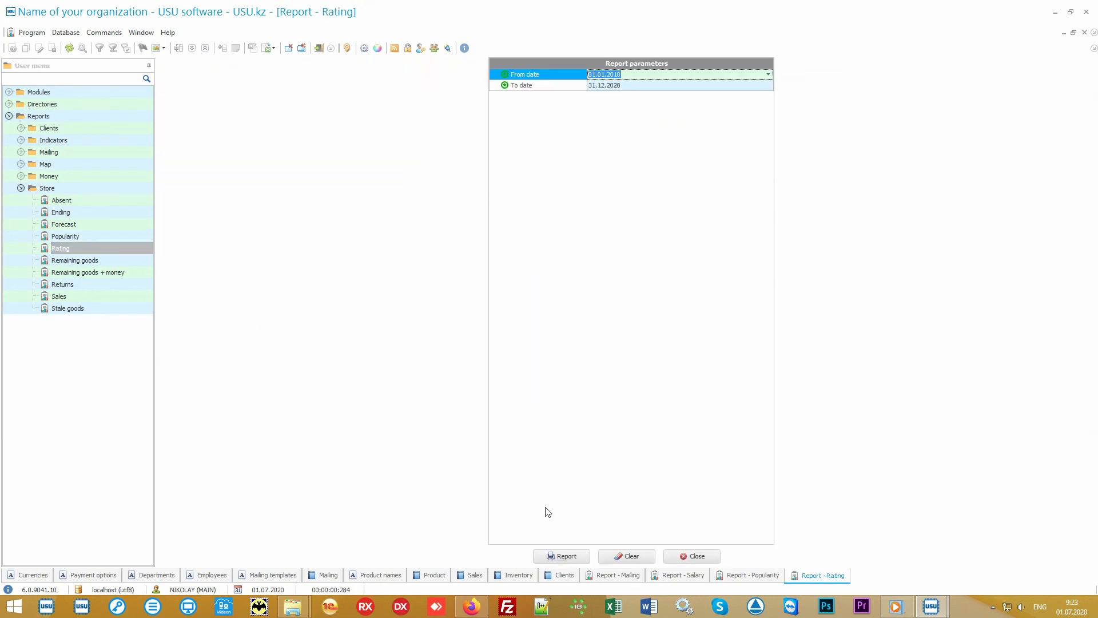
pyautogui.click(561, 555)
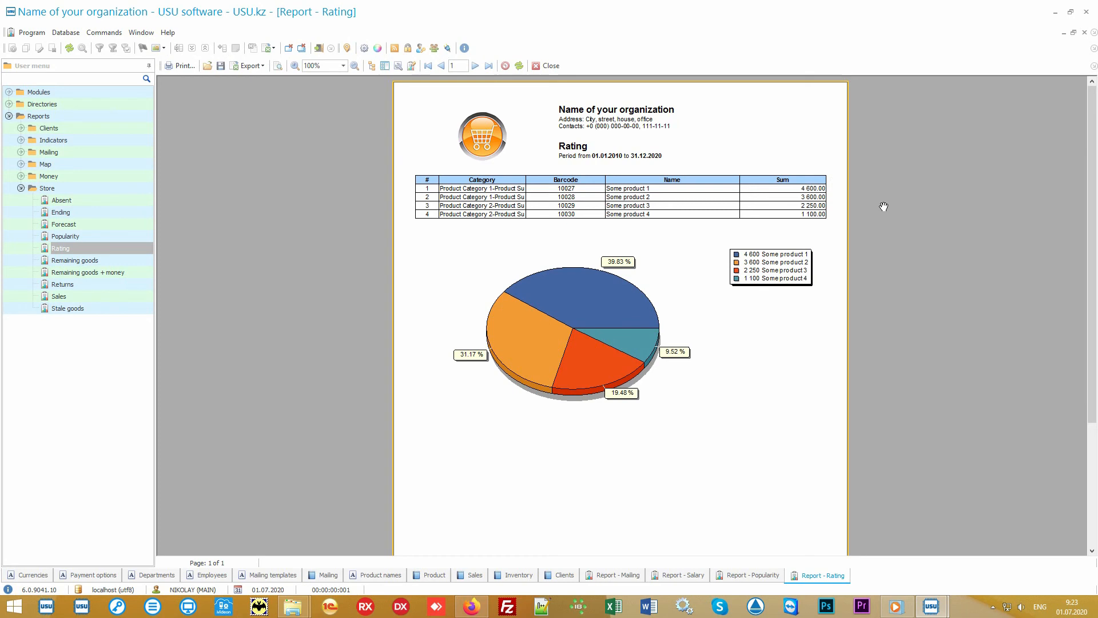
pyautogui.click(746, 575)
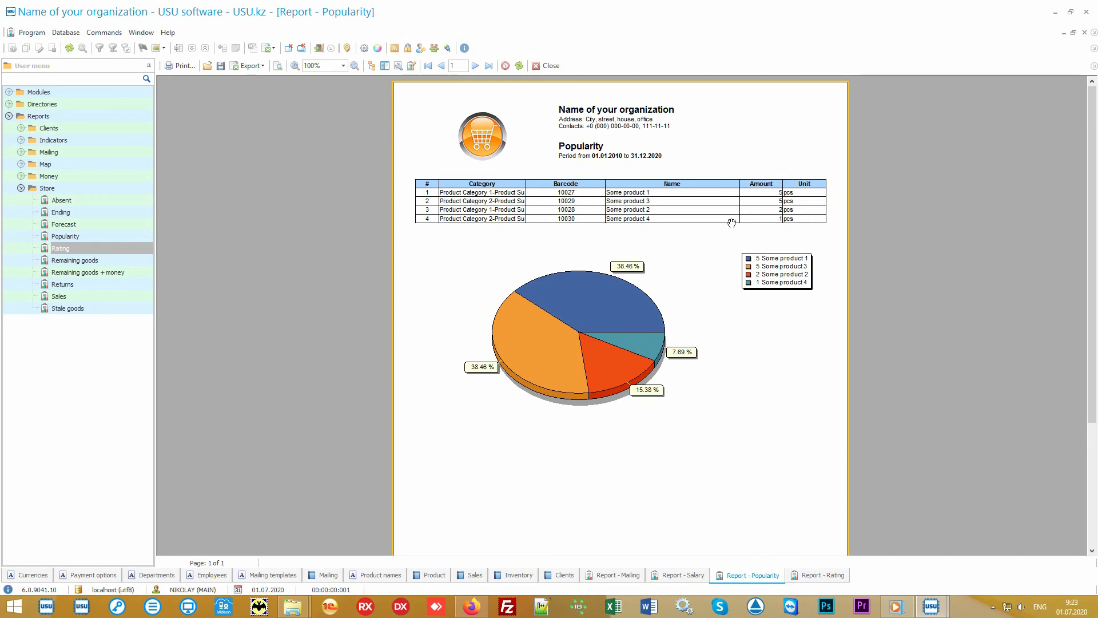
pyautogui.click(803, 579)
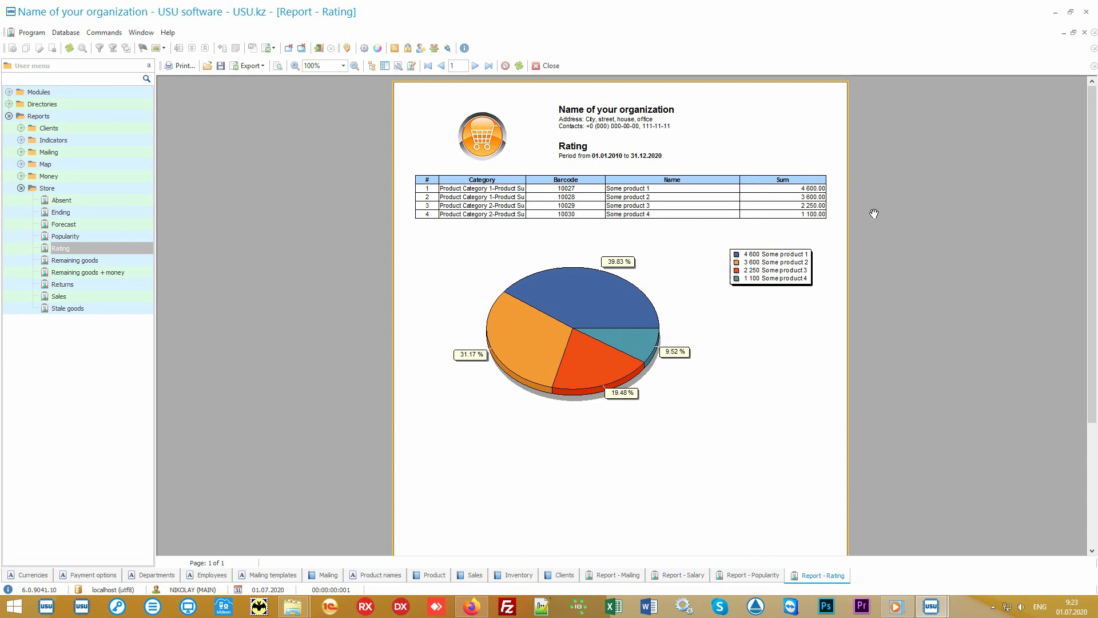
# Generate the Sales report from the Store reports for the default period with no category, store or seller filter.
pyautogui.click(101, 295)
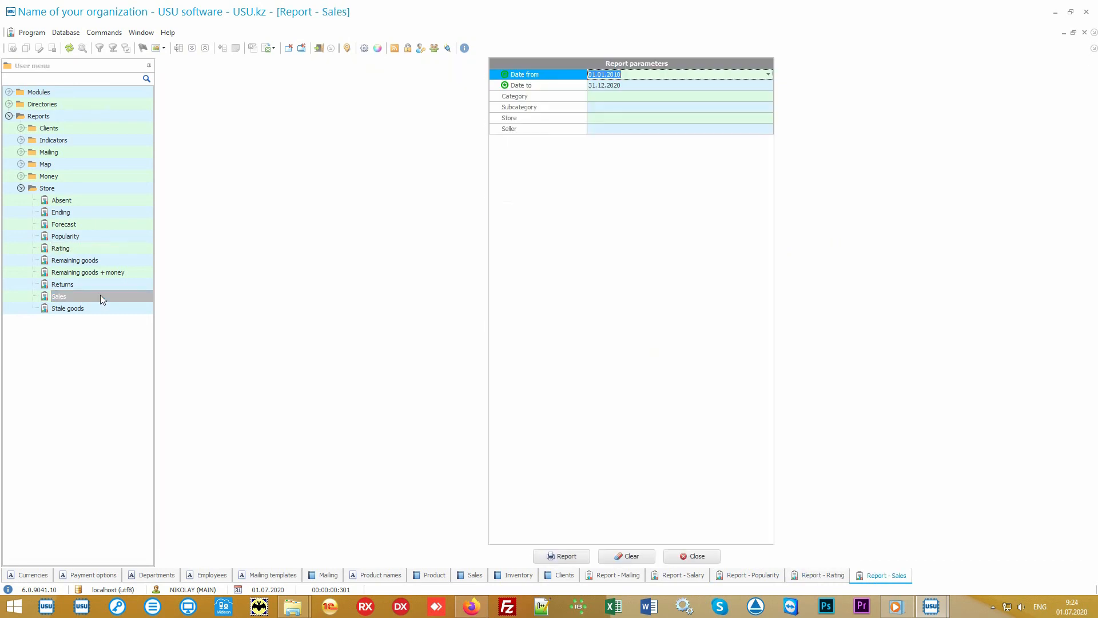
pyautogui.click(564, 555)
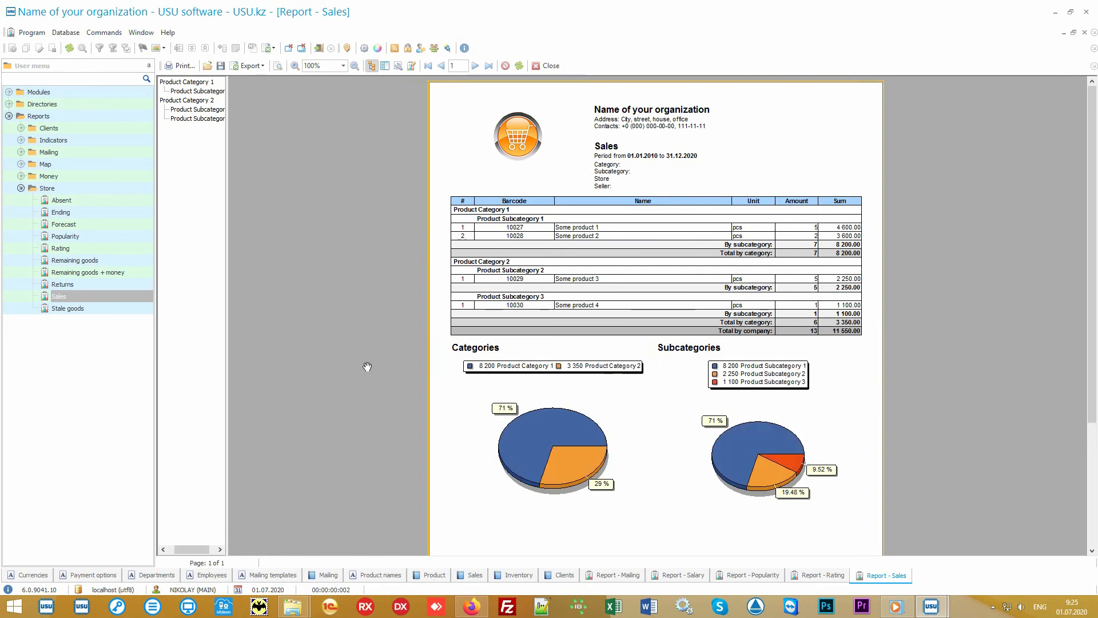
# Generate another Store Sales report for the period from 01.07.2020 to 05.07.2020.
pyautogui.doubleClick(112, 293)
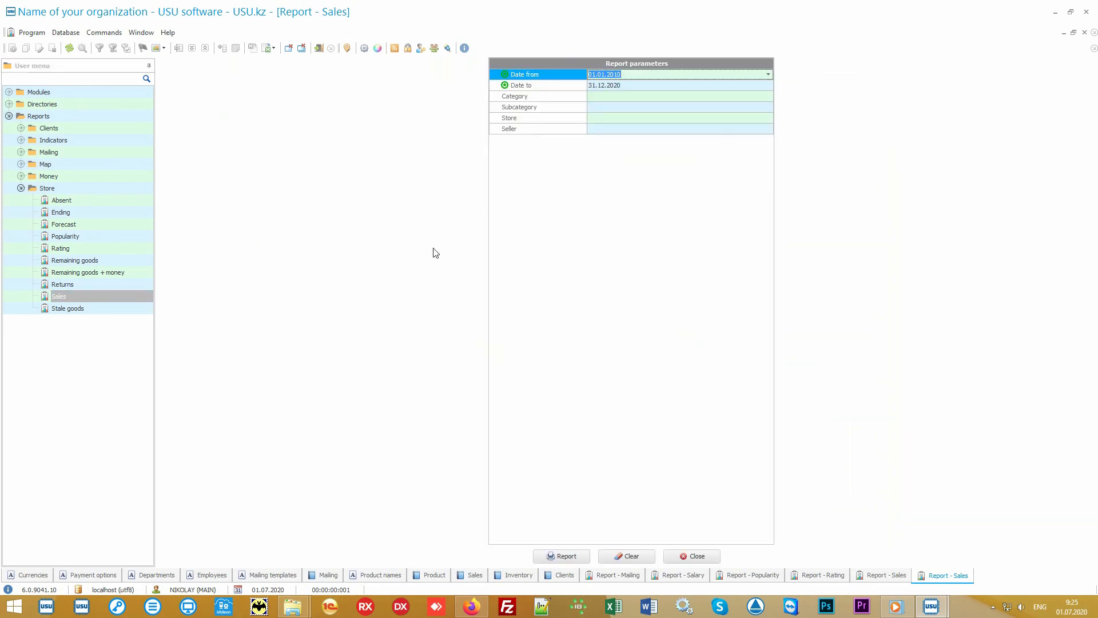
pyautogui.press('Delete')
pyautogui.press('Down')
pyautogui.press('Delete')
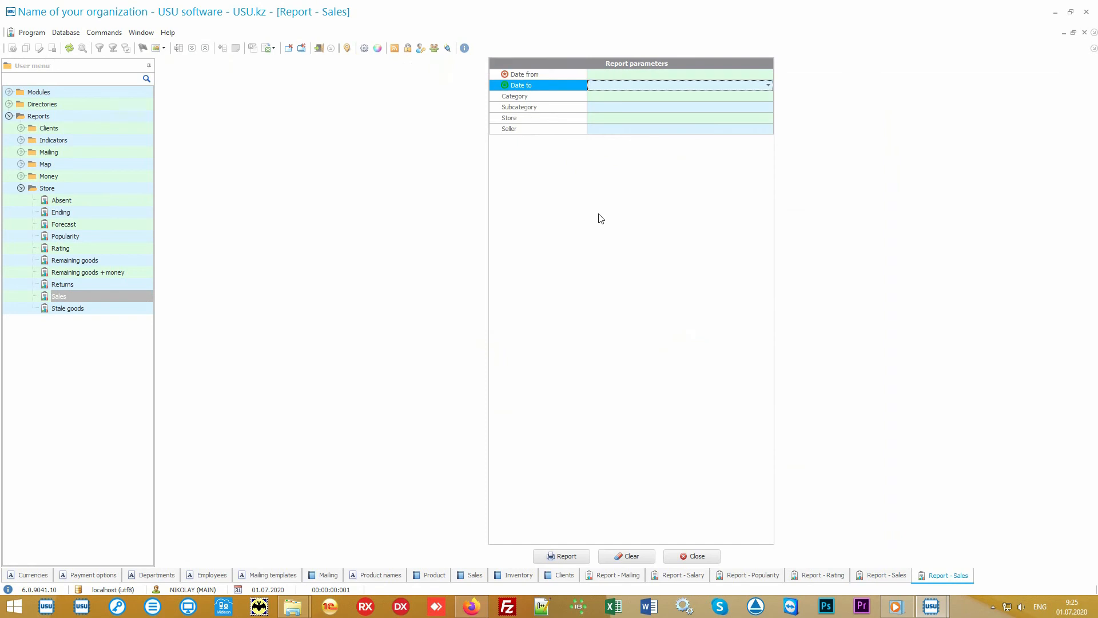
pyautogui.press('Up')
pyautogui.click(769, 74)
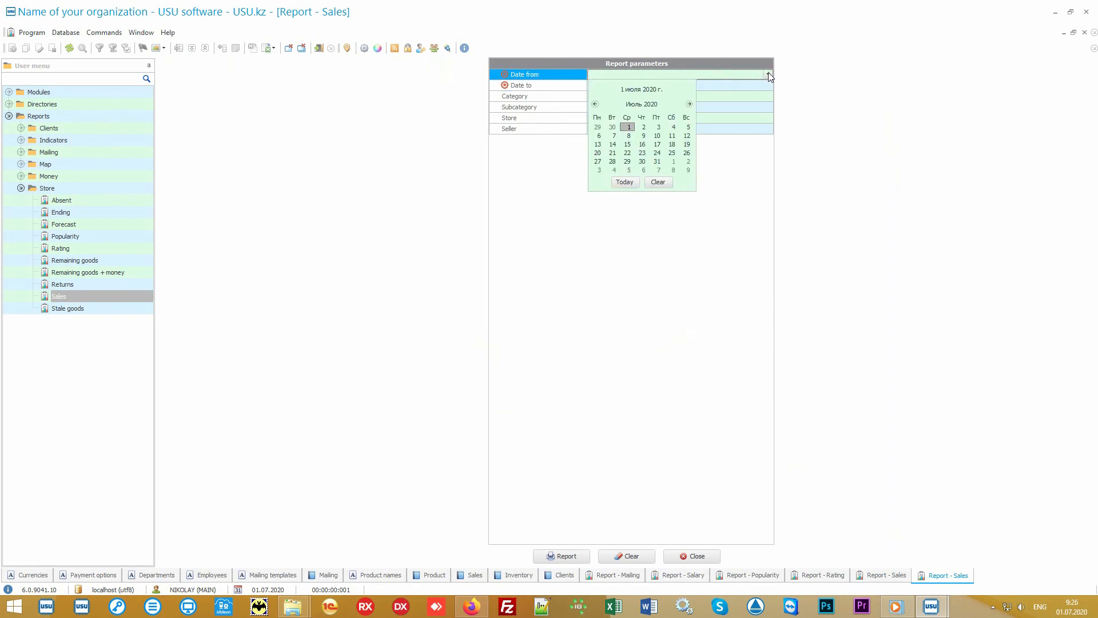
pyautogui.click(624, 181)
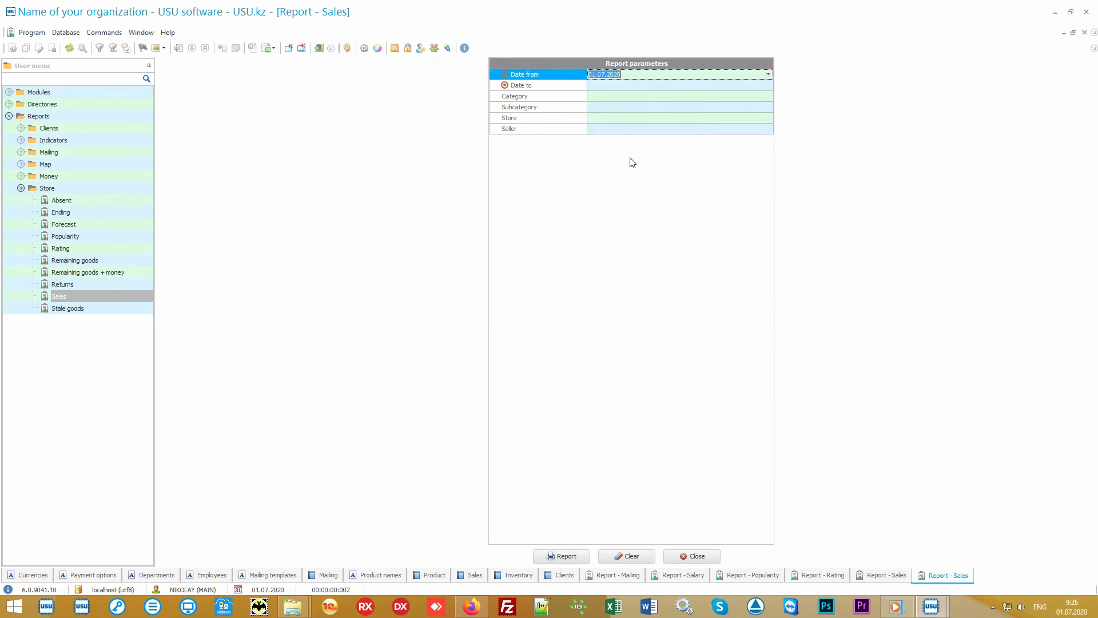
pyautogui.click(625, 86)
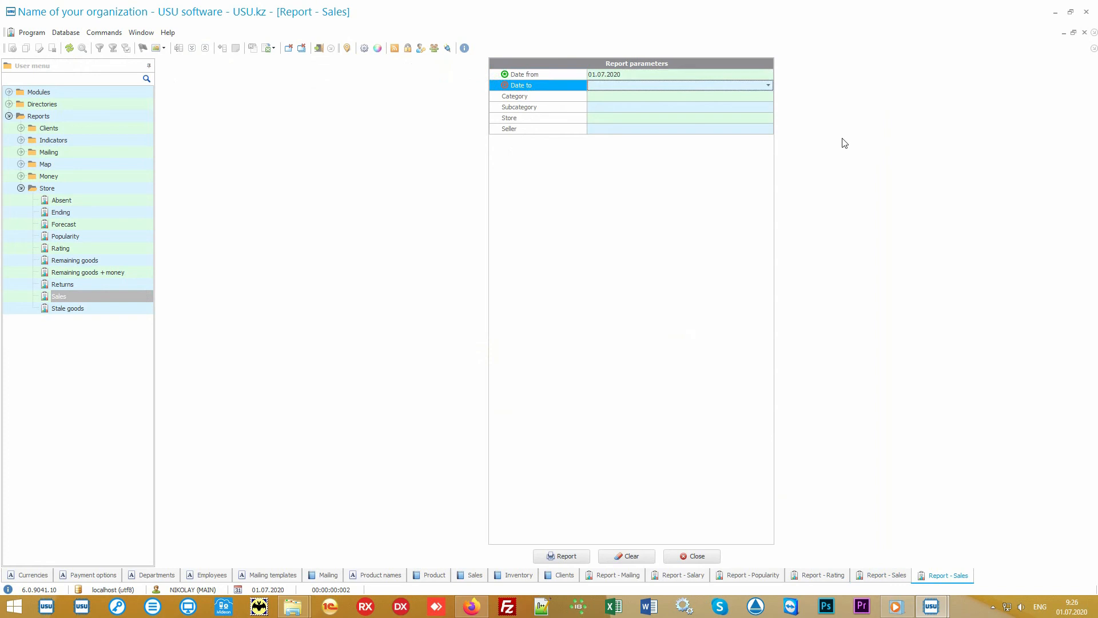
pyautogui.write('05.07.2020')
pyautogui.press('Return')
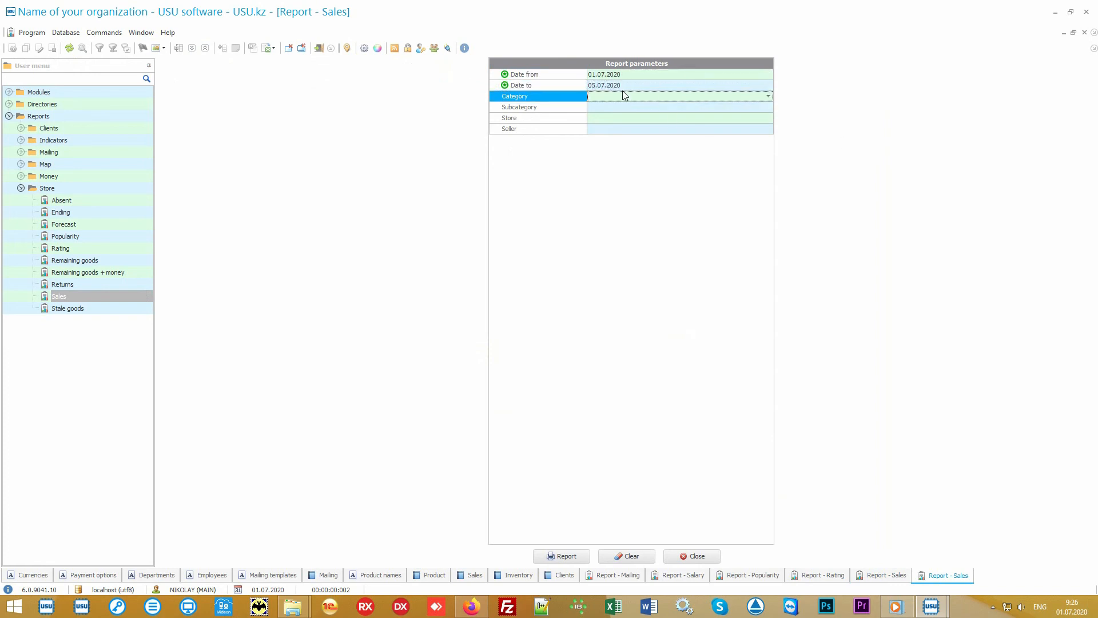
pyautogui.click(570, 560)
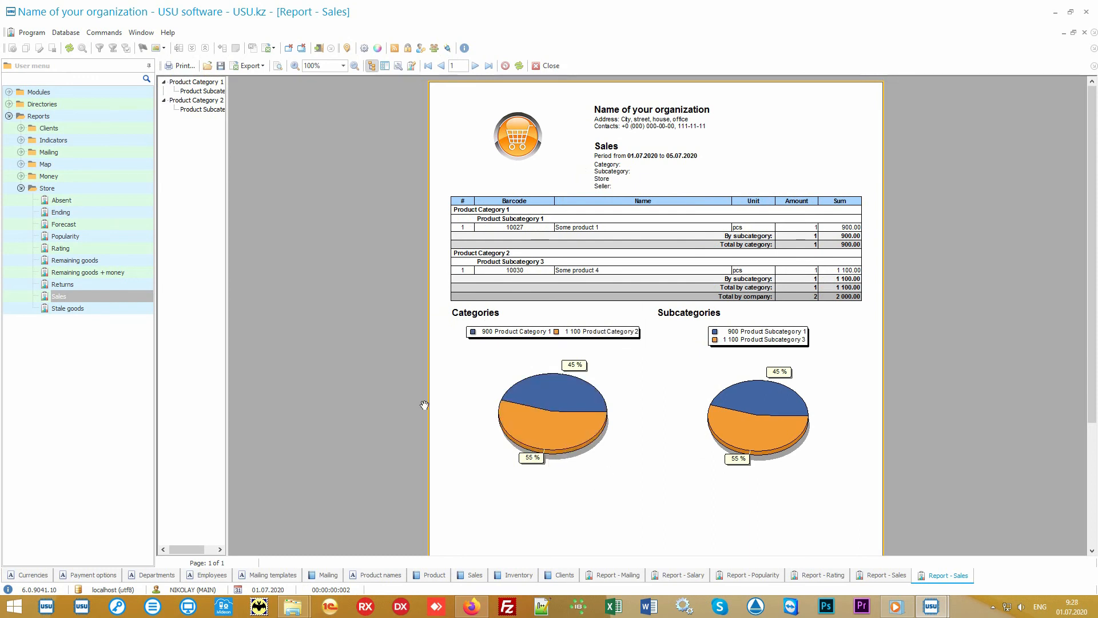
# Look through the reports available in the Store group and briefly check those in the Money group.
pyautogui.click(86, 191)
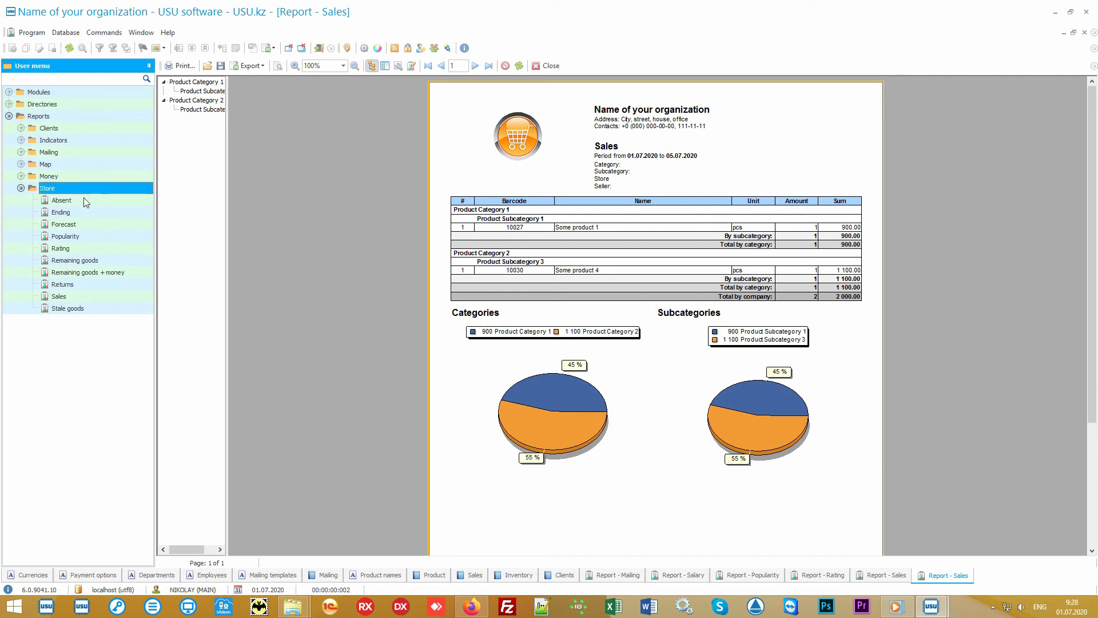
pyautogui.press('Down')
pyautogui.press('Down')
pyautogui.press('Down')
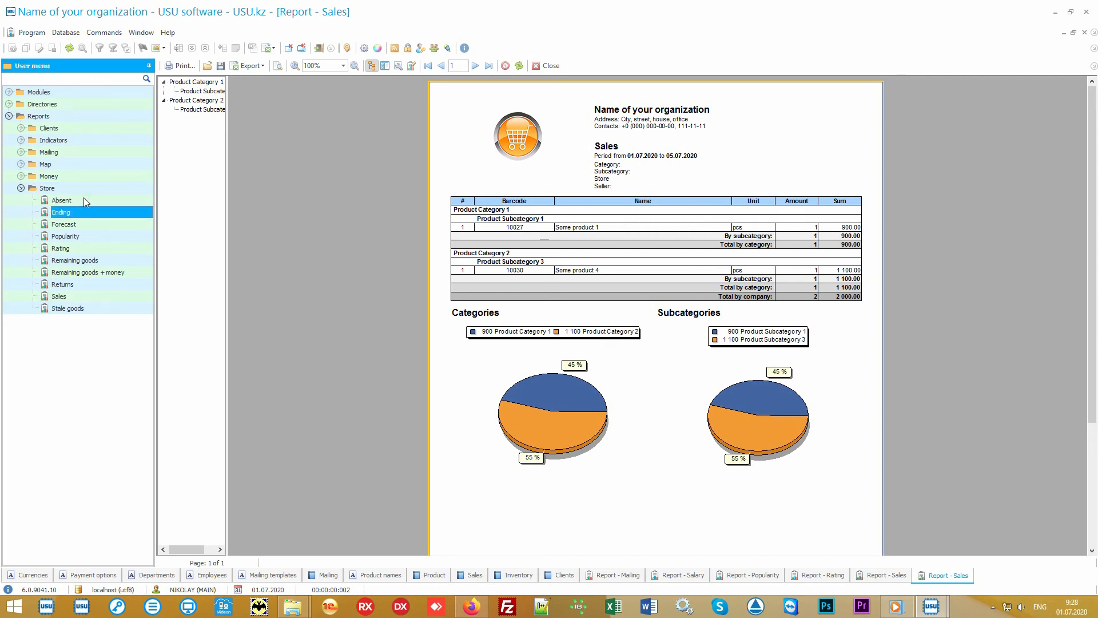
pyautogui.press('Down')
pyautogui.press('Down')
pyautogui.press('Down')
pyautogui.press('Down')
pyautogui.press('Down')
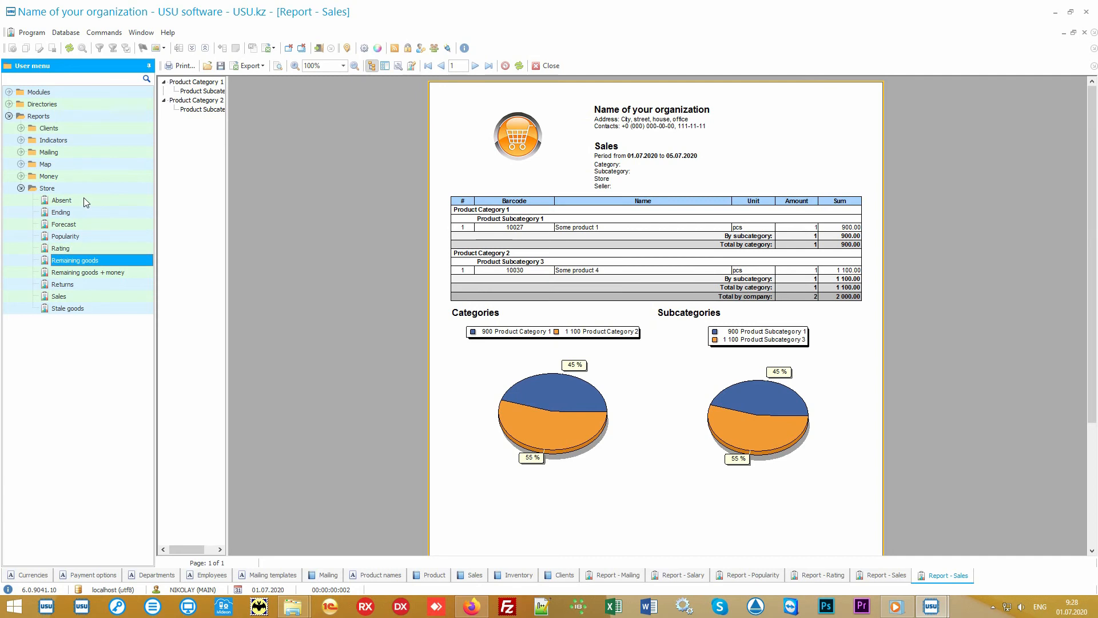
pyautogui.press('Down')
pyautogui.press('Down')
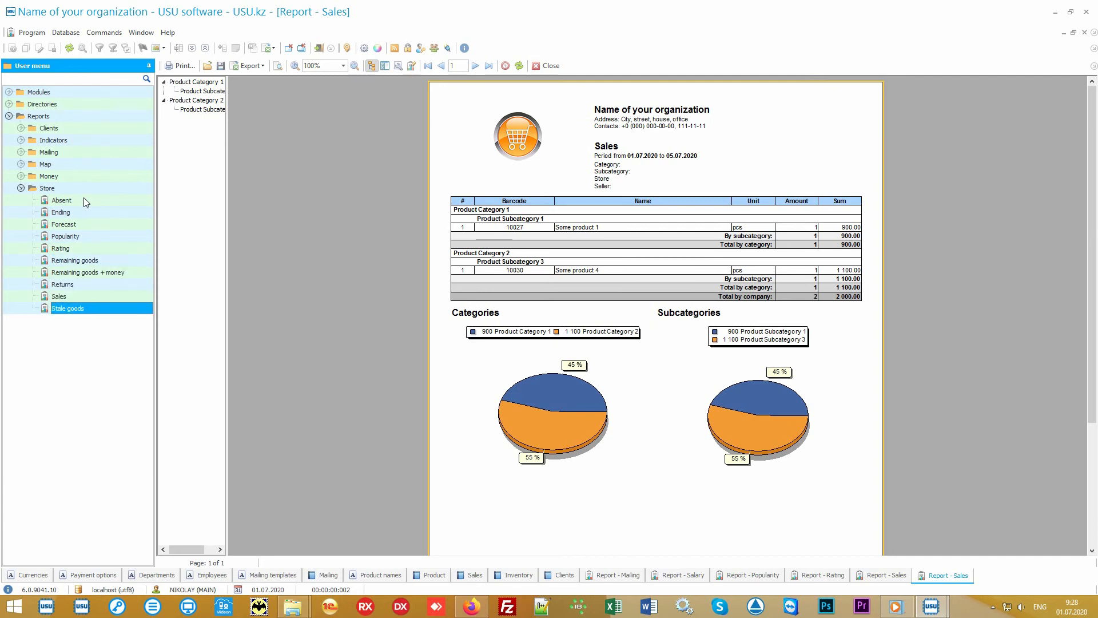
pyautogui.click(21, 177)
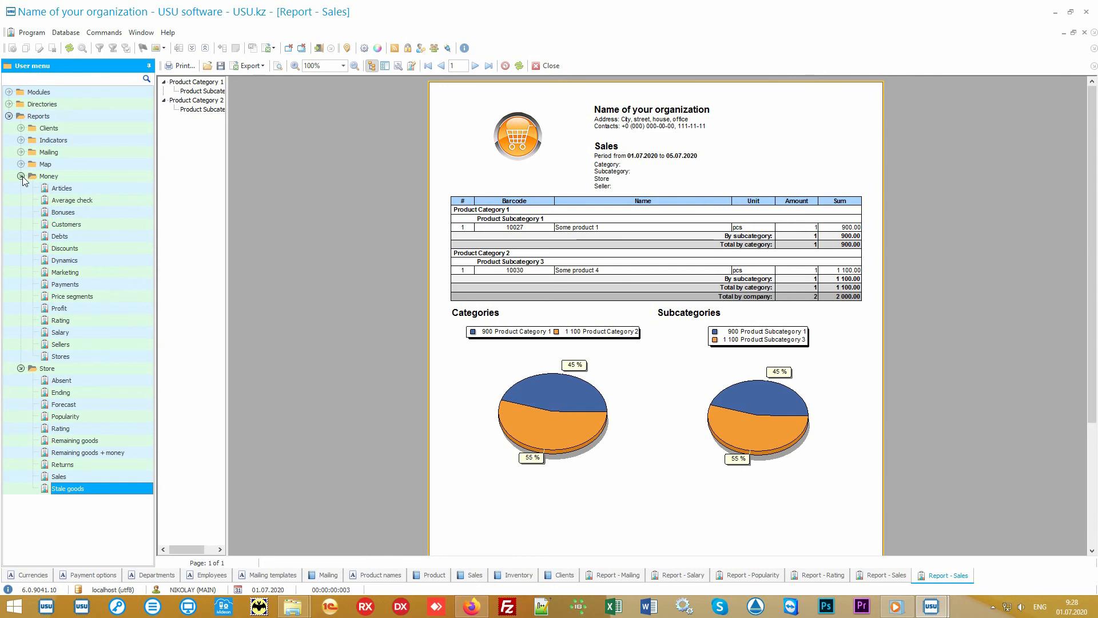
pyautogui.click(21, 176)
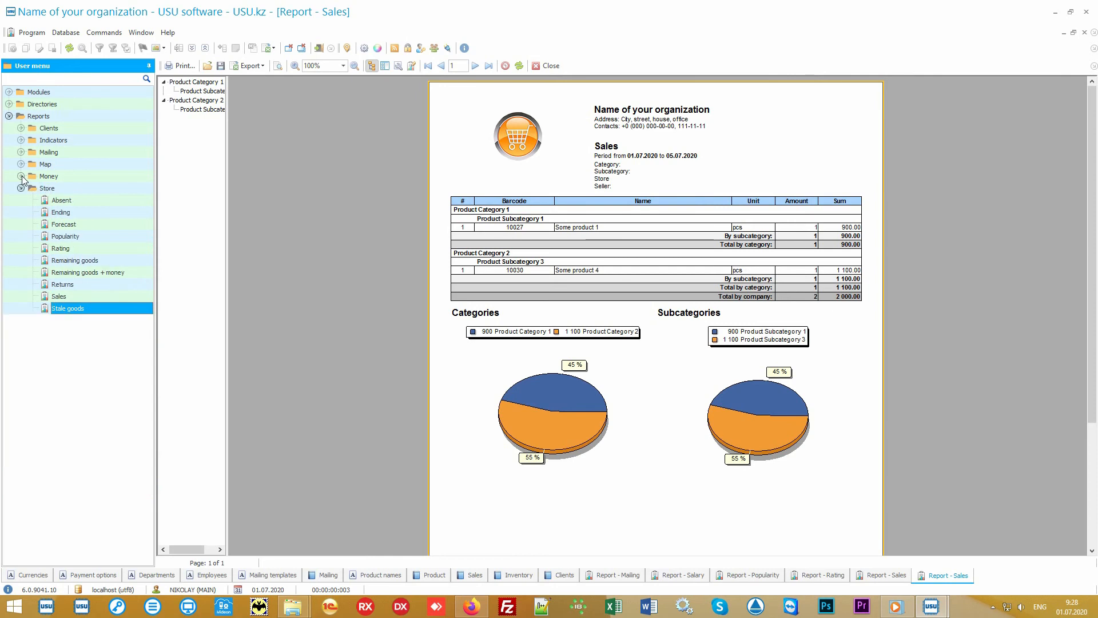
pyautogui.click(70, 188)
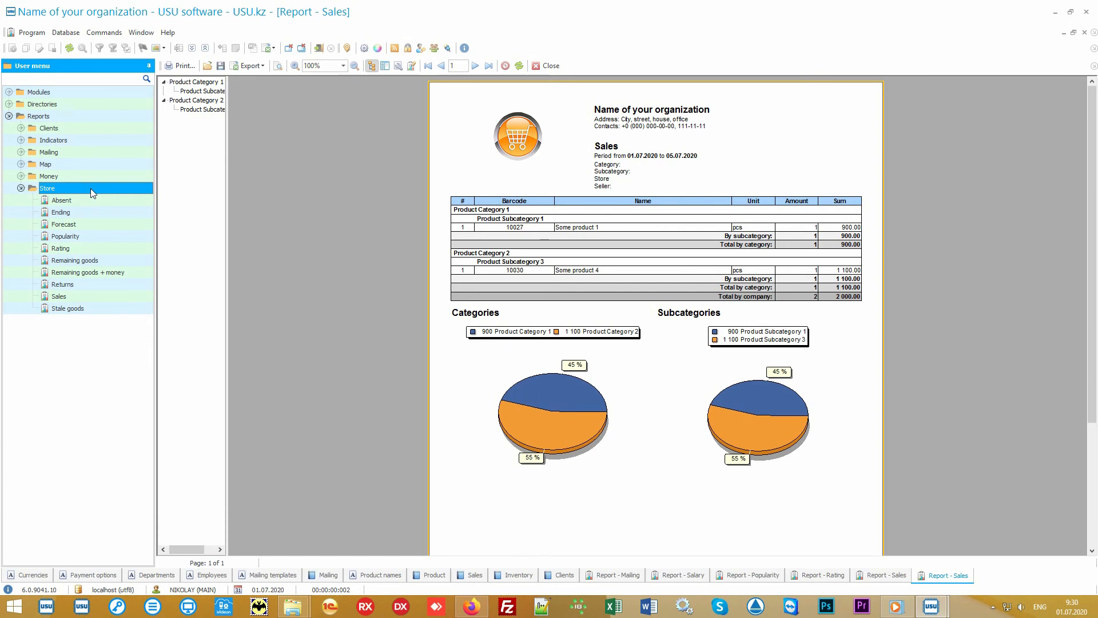
# Open a new Store Sales report and review its date, category, subcategory, store and seller parameters.
pyautogui.doubleClick(92, 296)
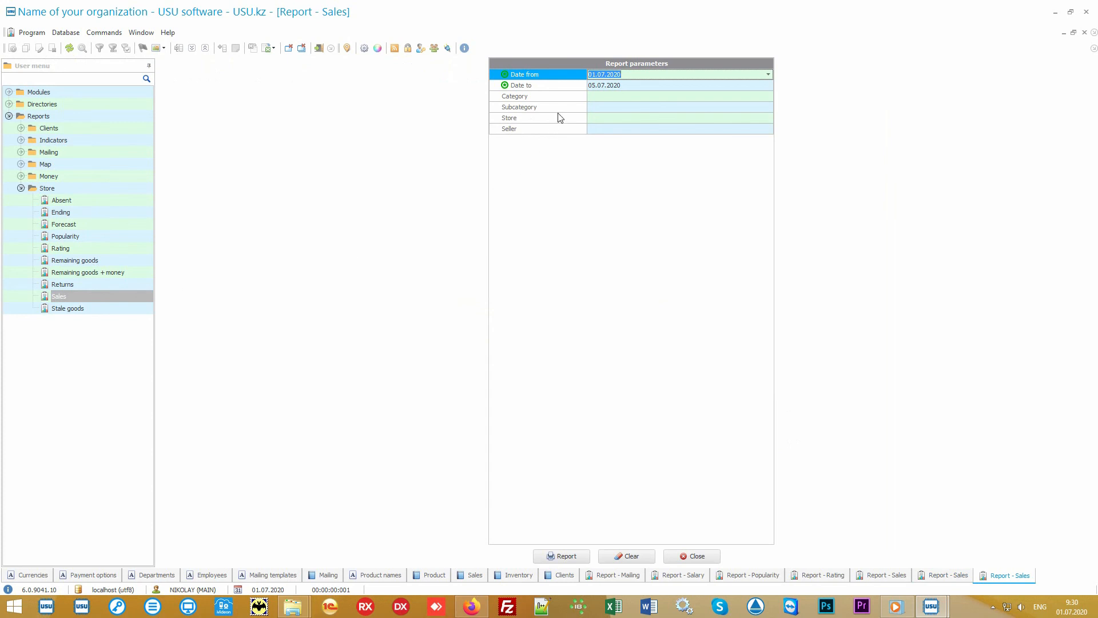
pyautogui.click(565, 86)
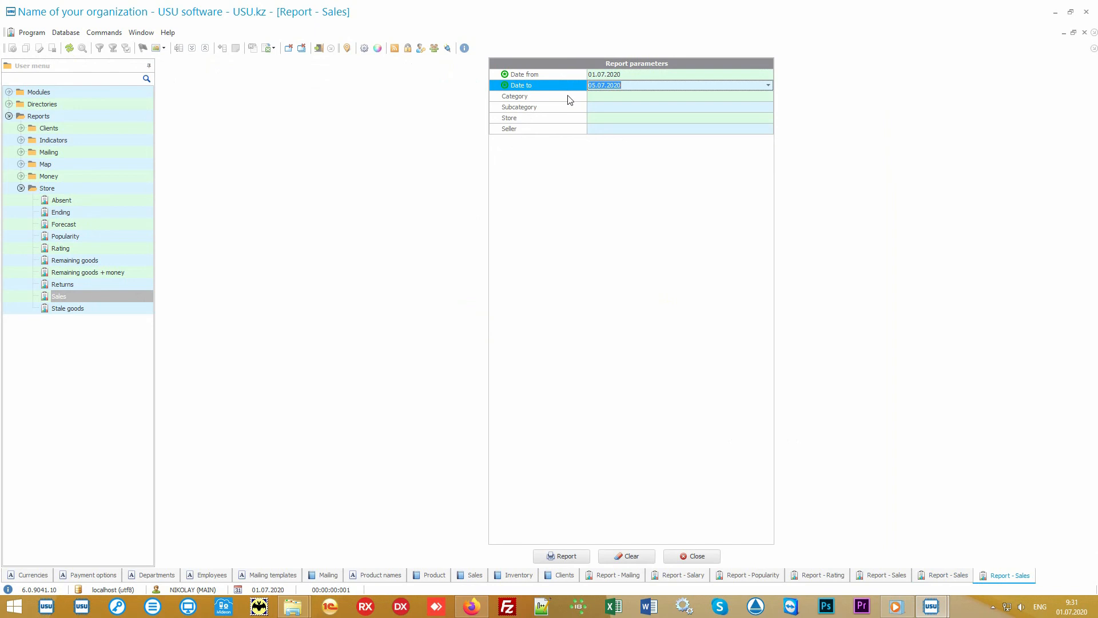
pyautogui.click(569, 98)
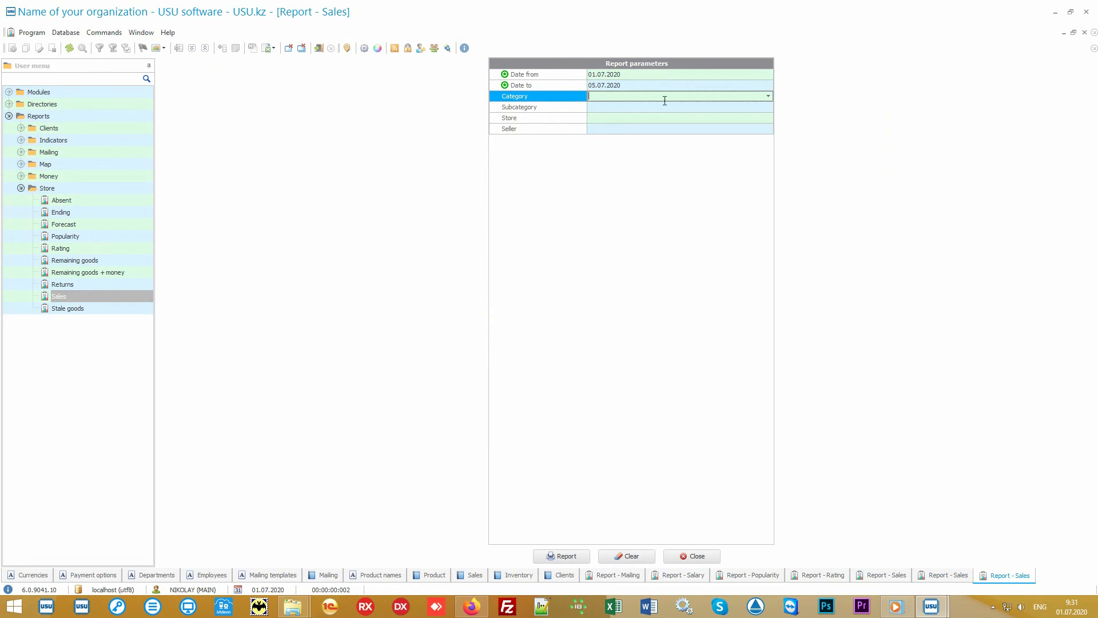
pyautogui.click(768, 96)
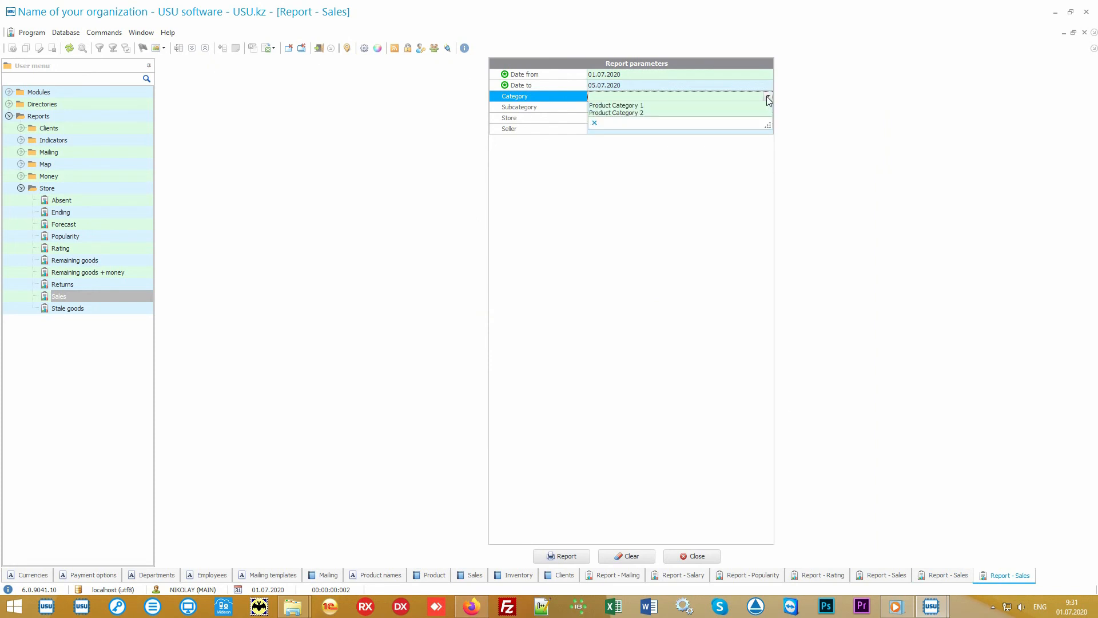
pyautogui.click(768, 98)
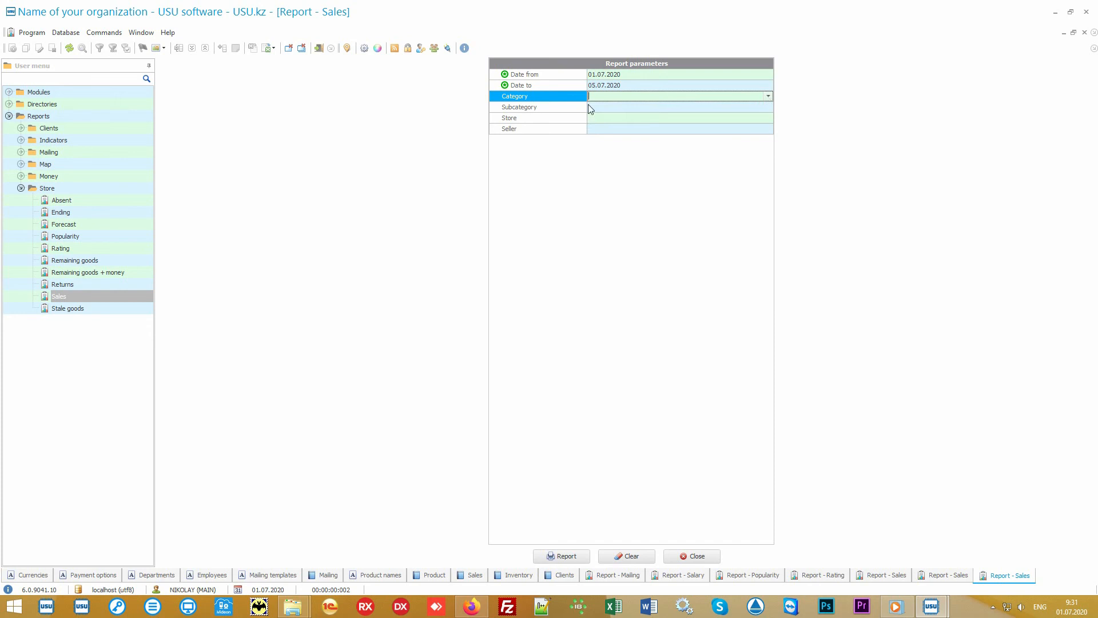
pyautogui.click(569, 108)
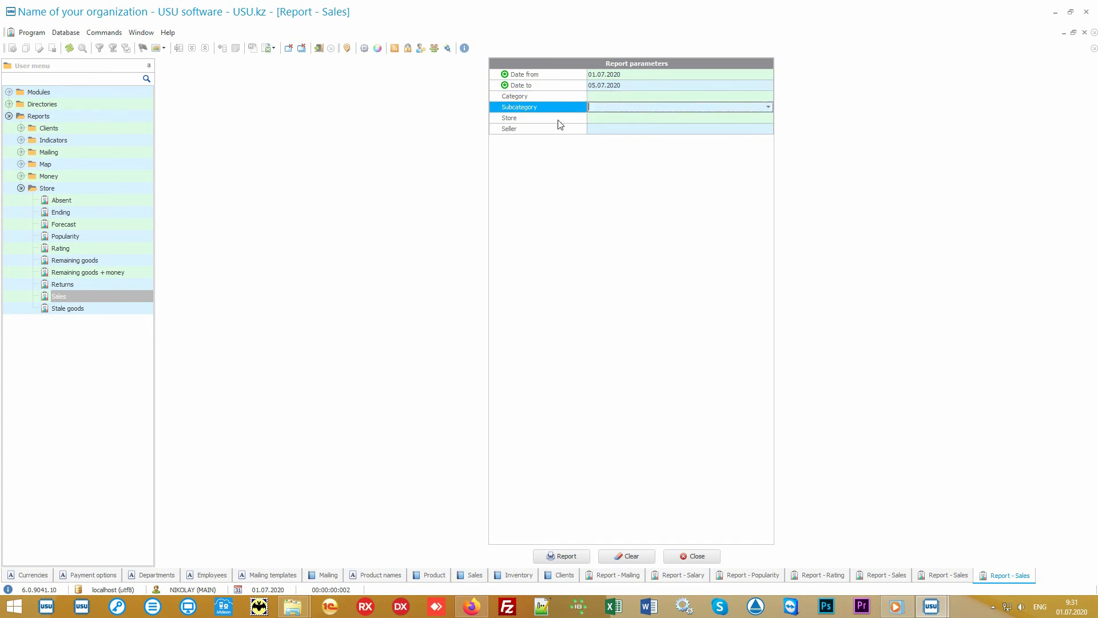
pyautogui.click(558, 121)
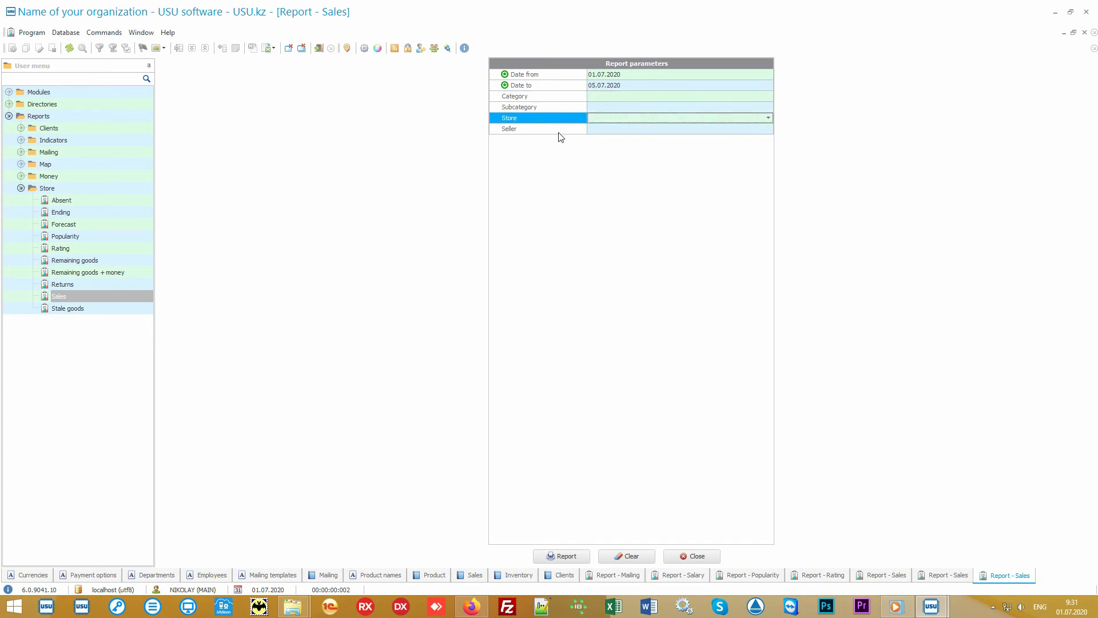
pyautogui.click(560, 133)
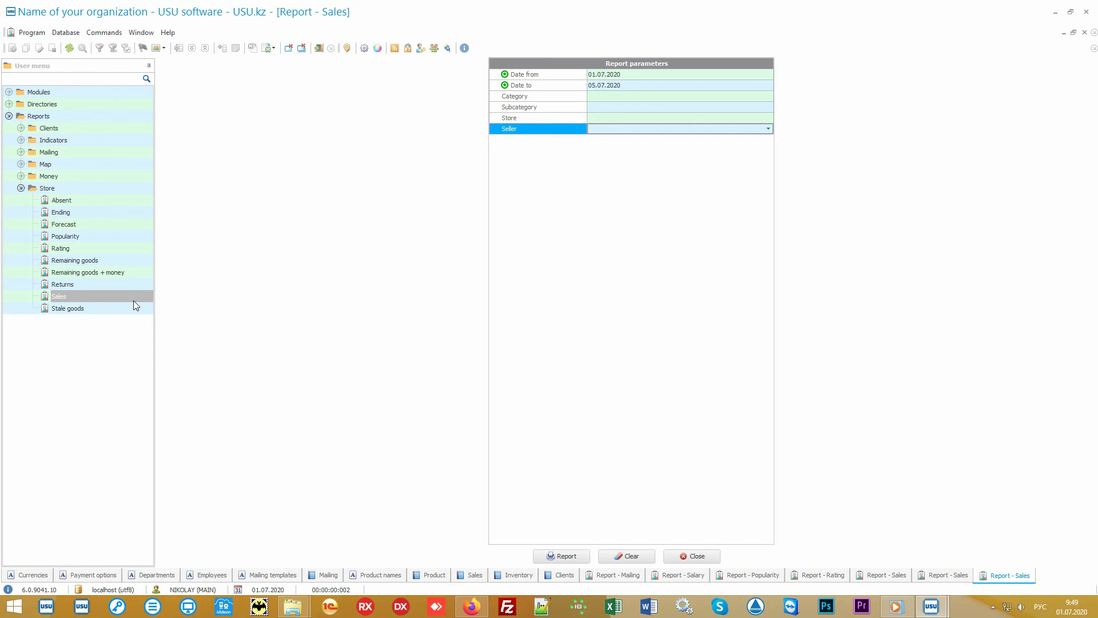
# Generate the Stale goods and Absent reports from the Store group, each for the default period.
pyautogui.click(104, 311)
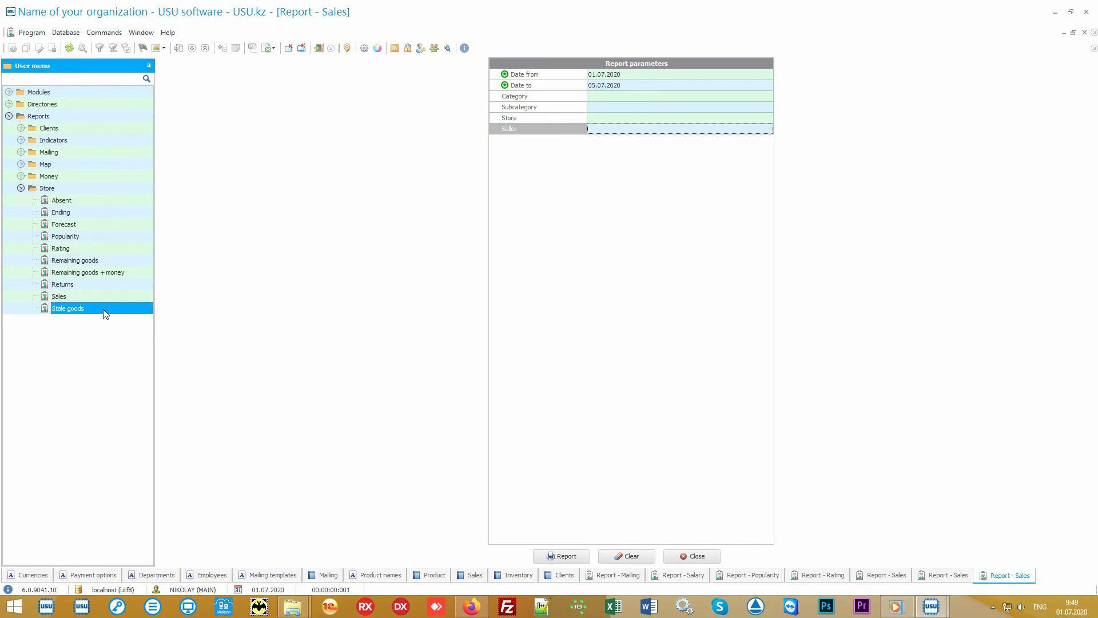
pyautogui.doubleClick(105, 311)
pyautogui.click(559, 556)
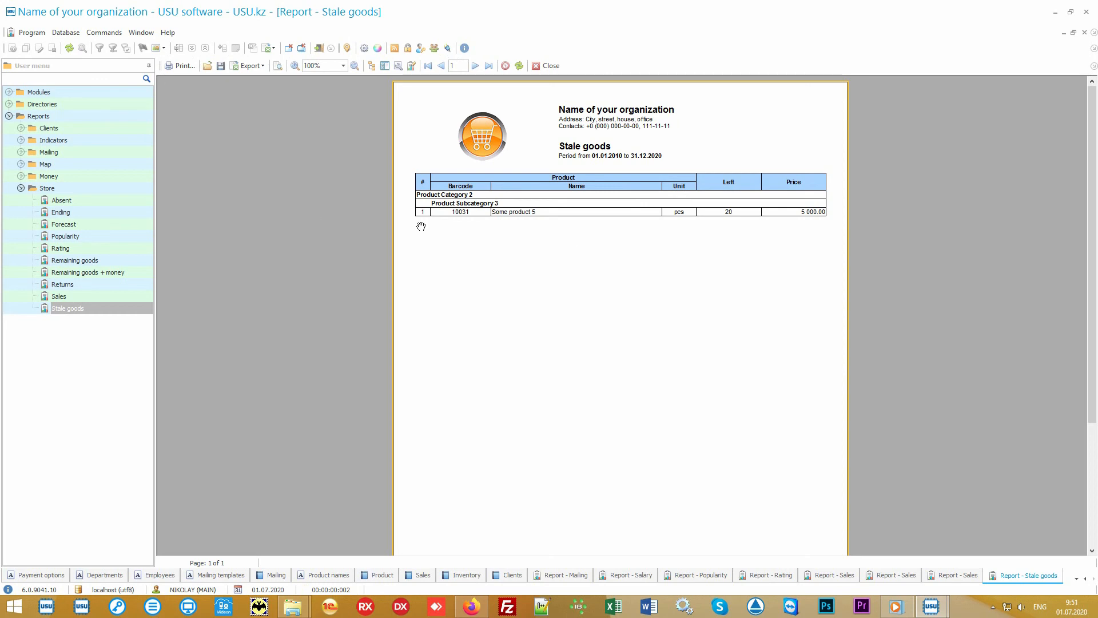
pyautogui.click(75, 200)
pyautogui.doubleClick(75, 200)
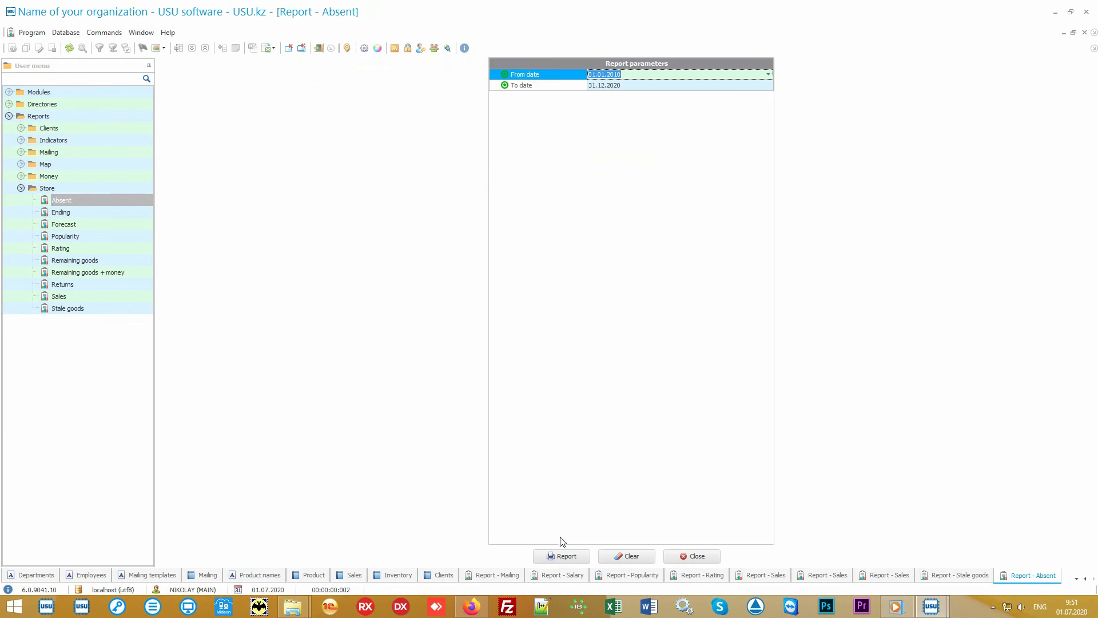
pyautogui.click(576, 555)
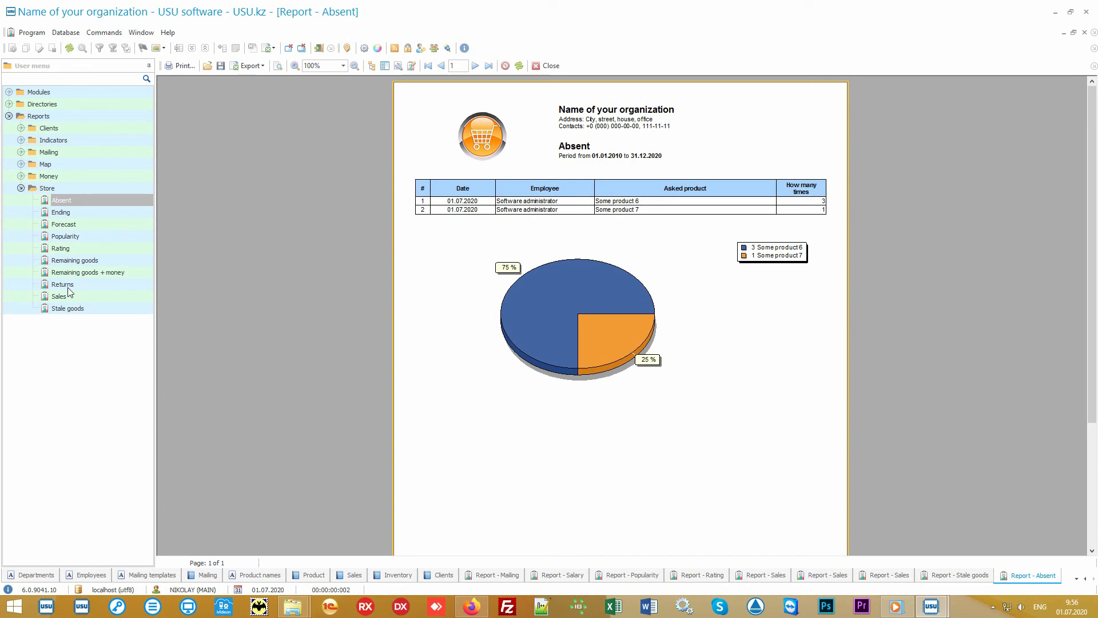
# Generate the Store group's Returns and Forecast reports, each with its default dates.
pyautogui.click(62, 284)
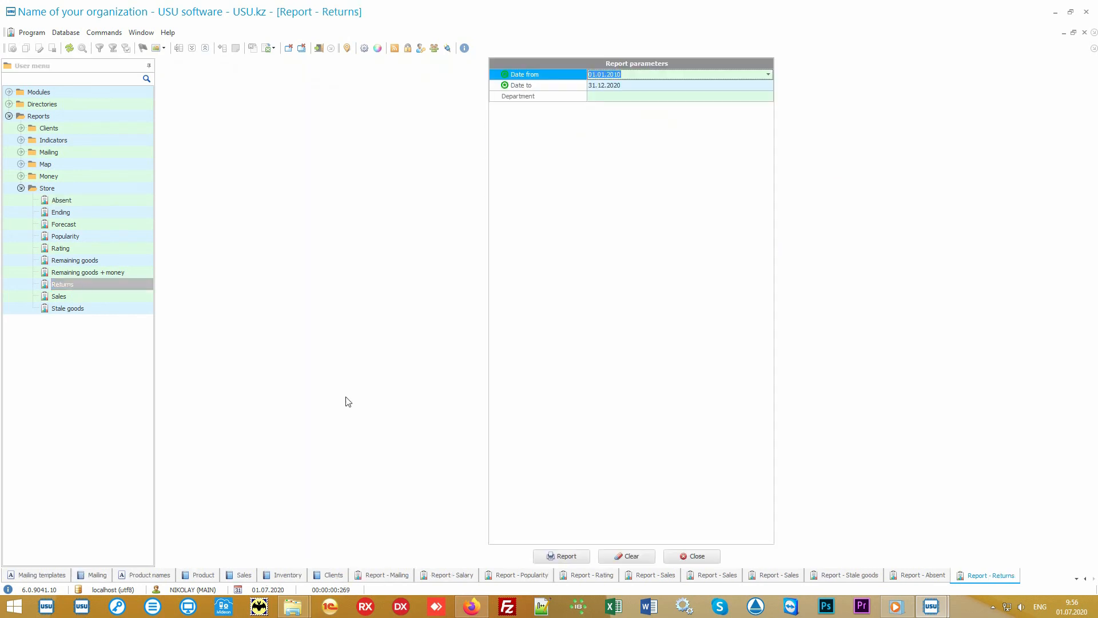
pyautogui.click(559, 556)
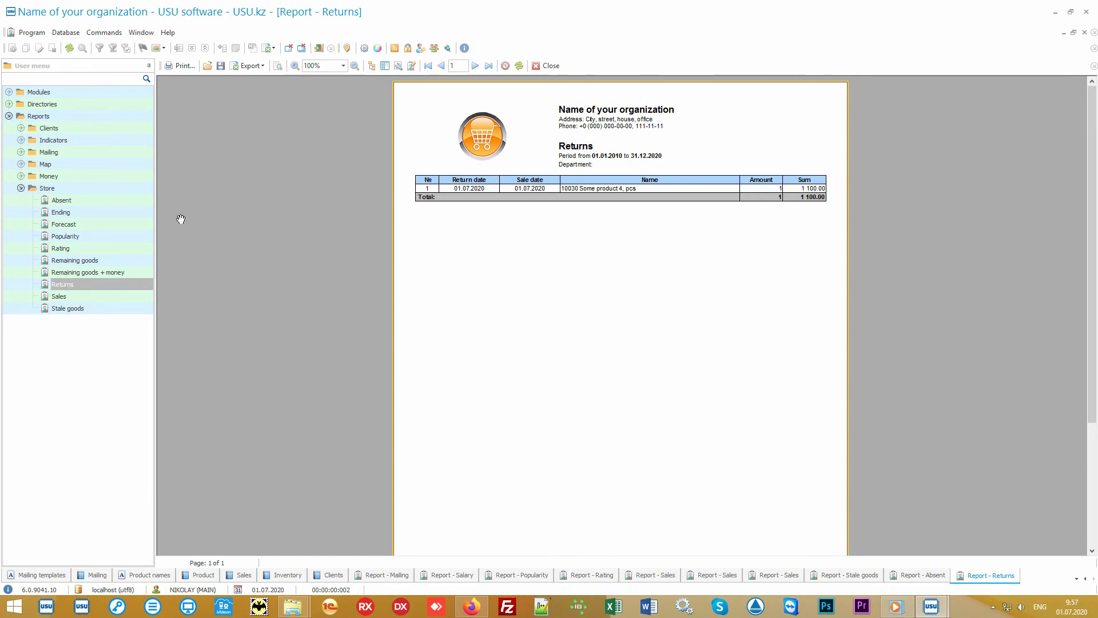
pyautogui.click(90, 225)
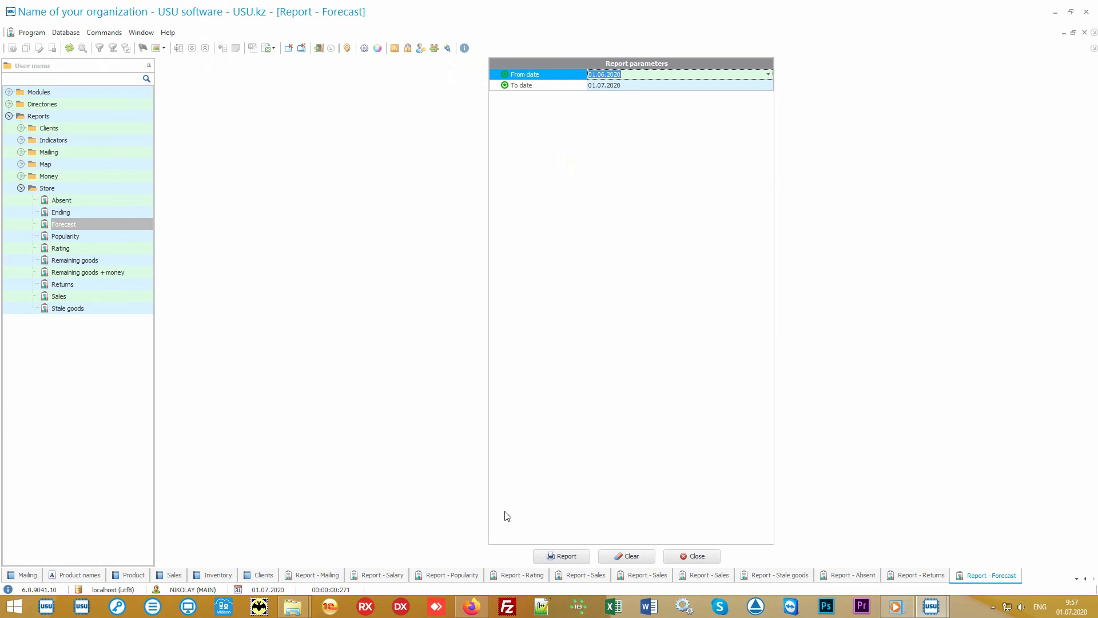
pyautogui.click(566, 556)
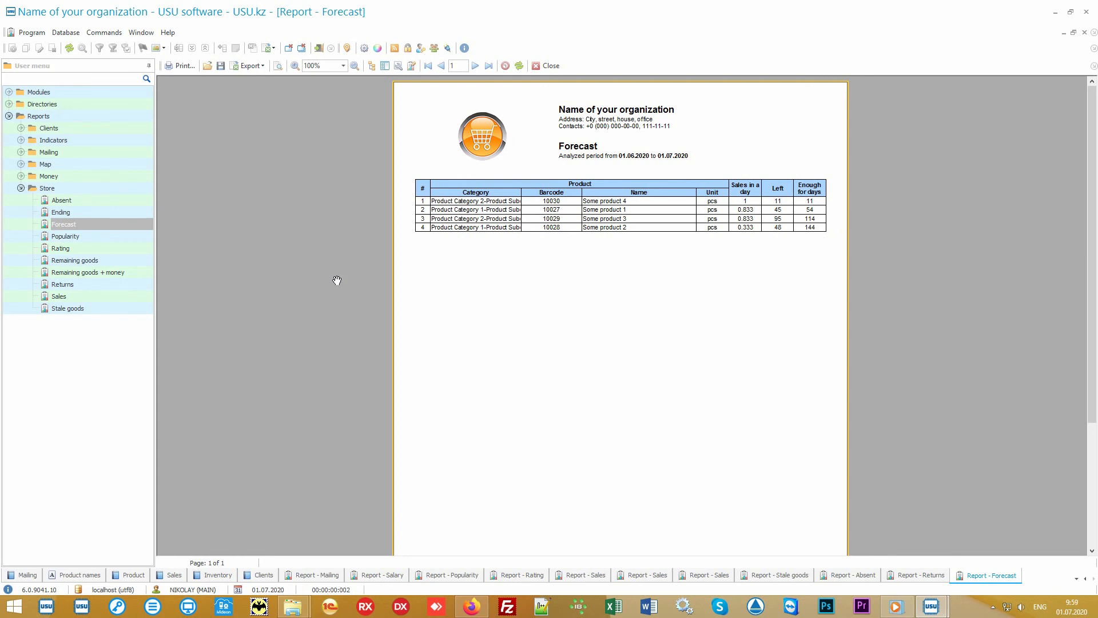
# Generate the Ending report and the Remaining goods report from the Store group with the default parameters.
pyautogui.click(122, 211)
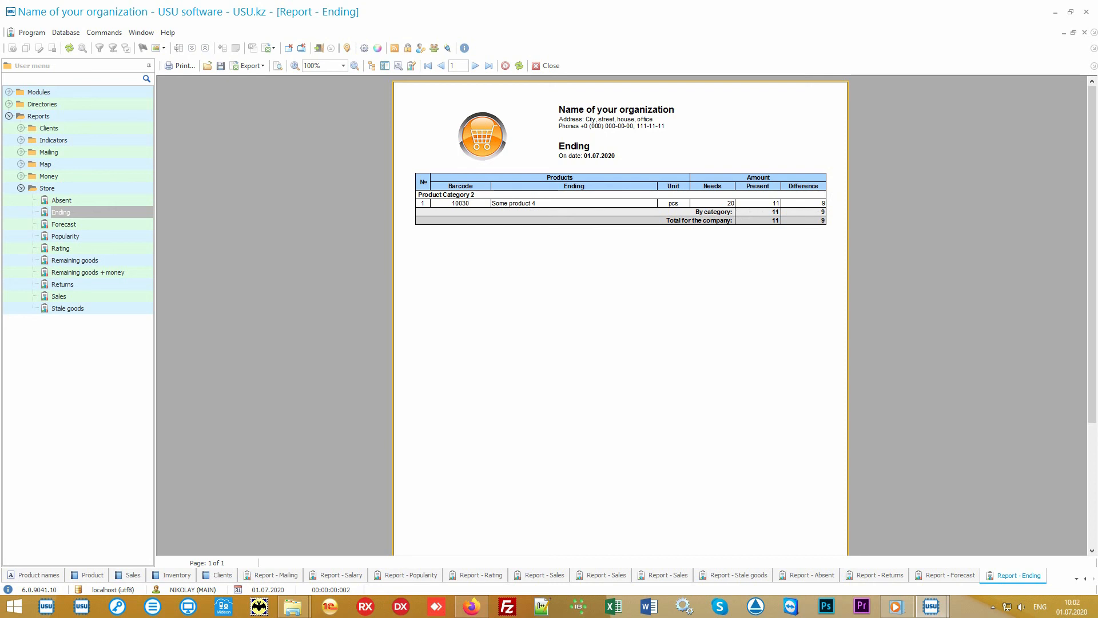
pyautogui.doubleClick(111, 261)
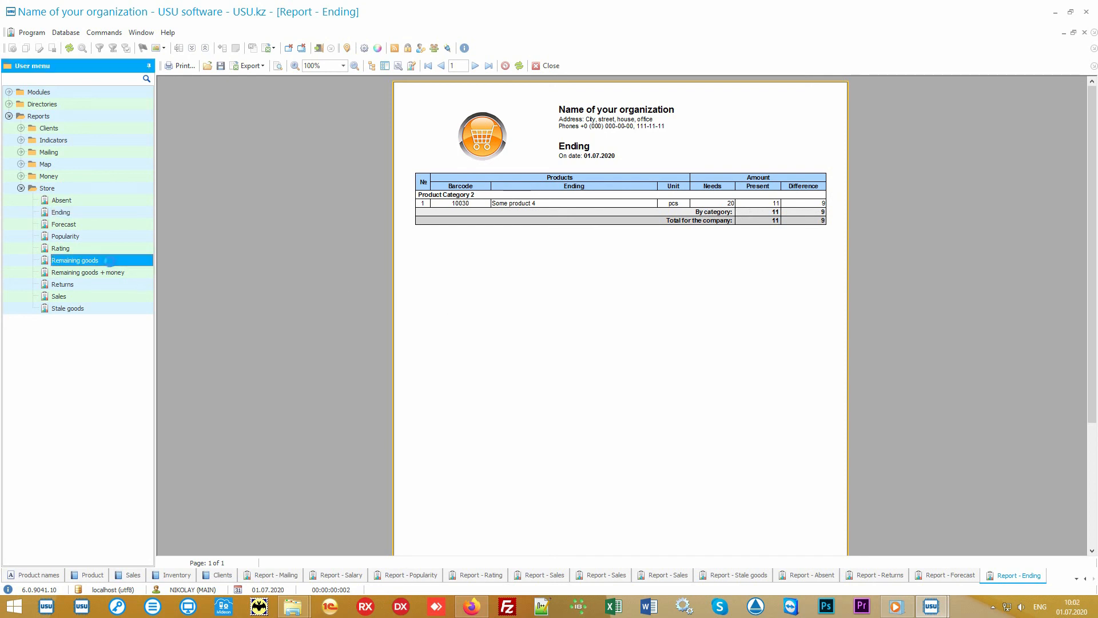
pyautogui.click(568, 555)
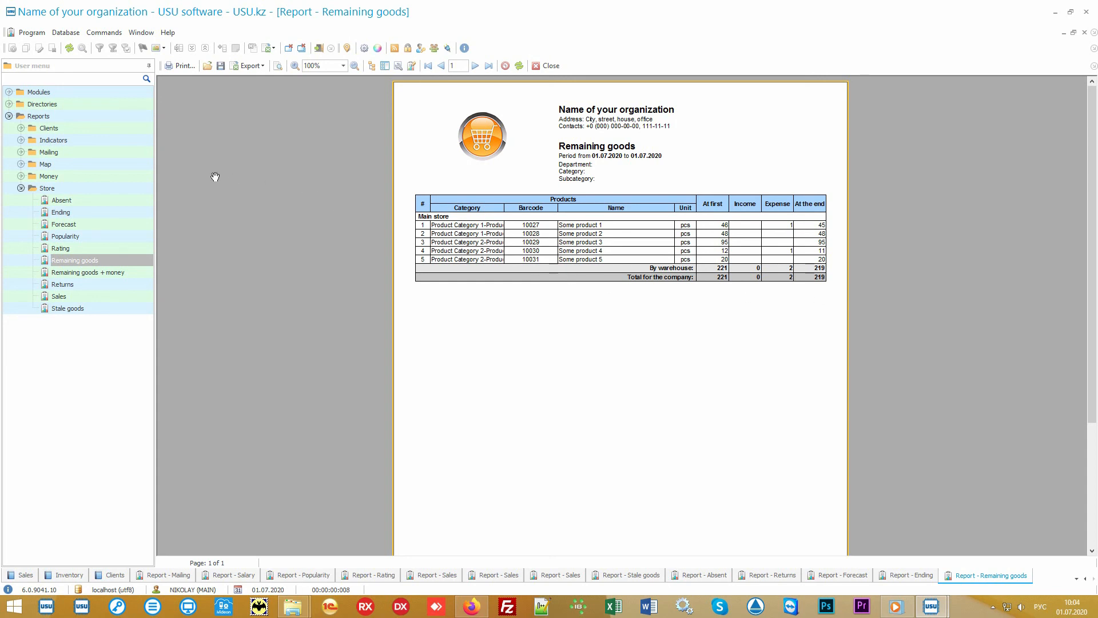
# Expand the Money group under Reports and collapse the Store group.
pyautogui.doubleClick(107, 177)
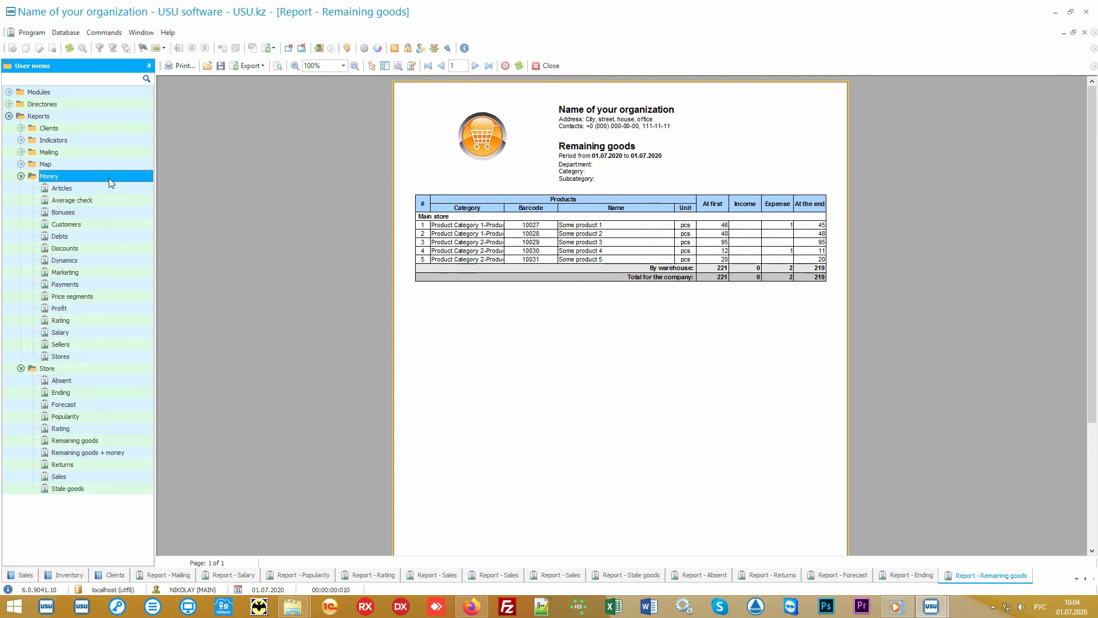
pyautogui.click(39, 371)
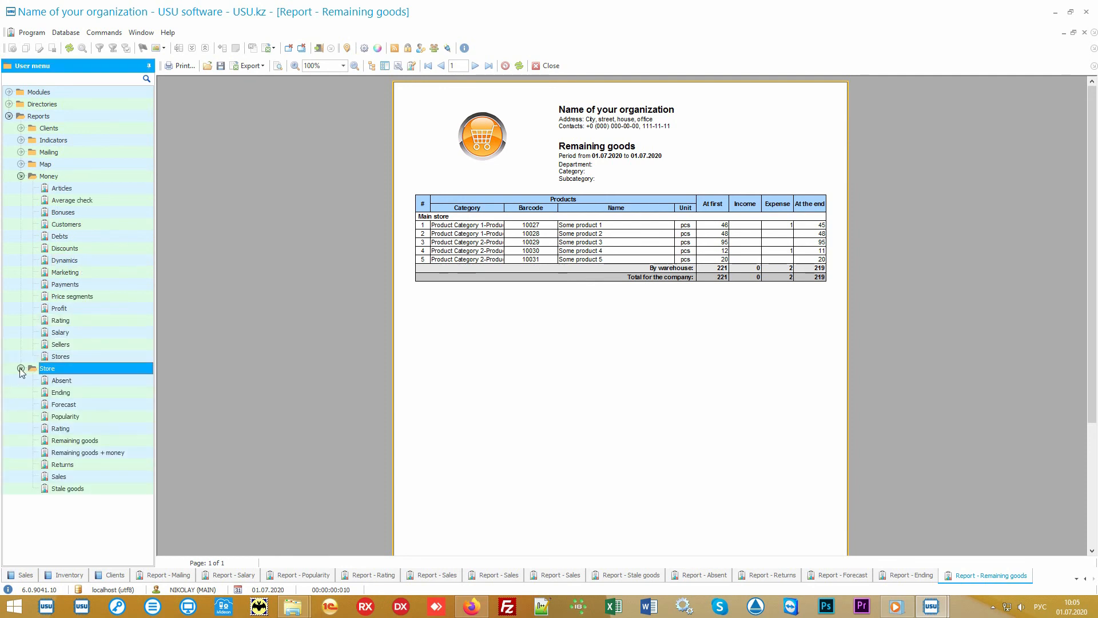
pyautogui.click(20, 368)
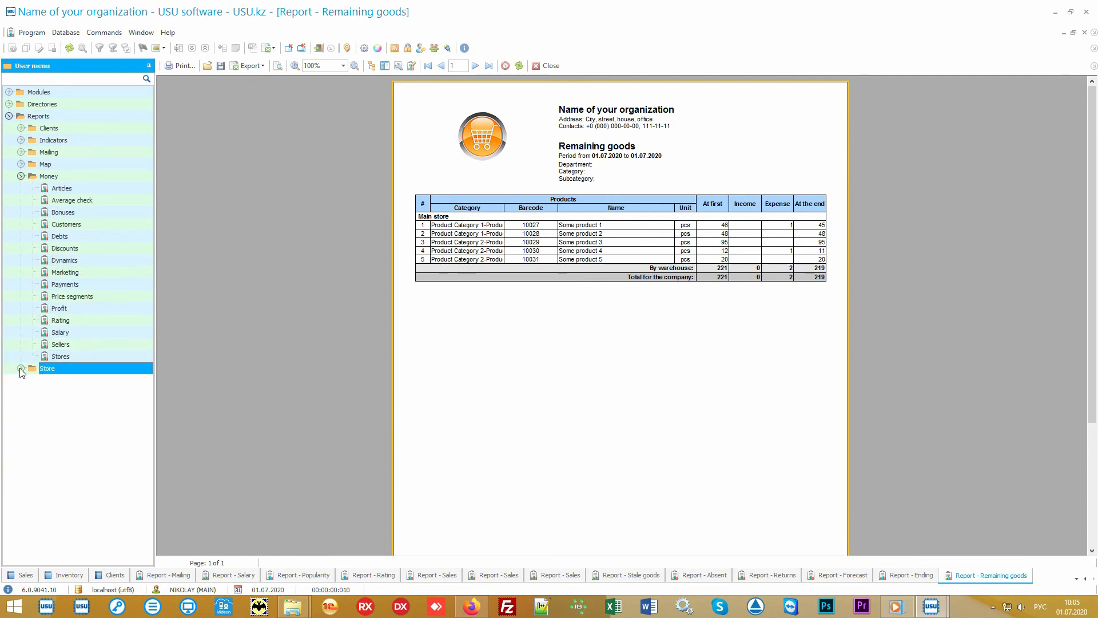
pyautogui.click(86, 182)
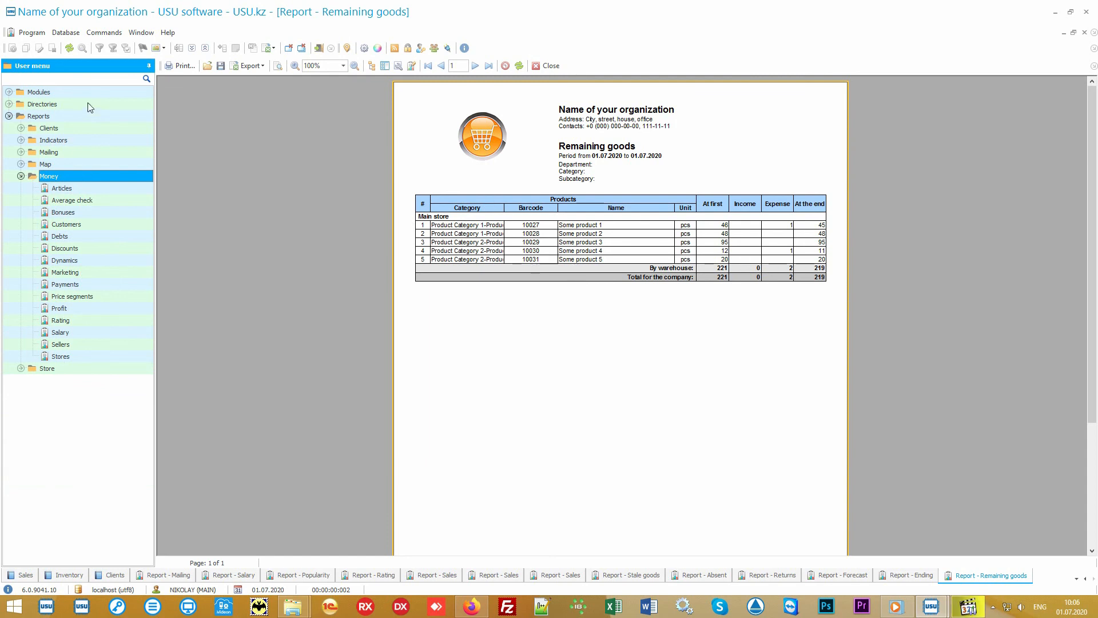
# Open the Financial items directory from the Money group under Directories.
pyautogui.click(87, 102)
pyautogui.click(78, 151)
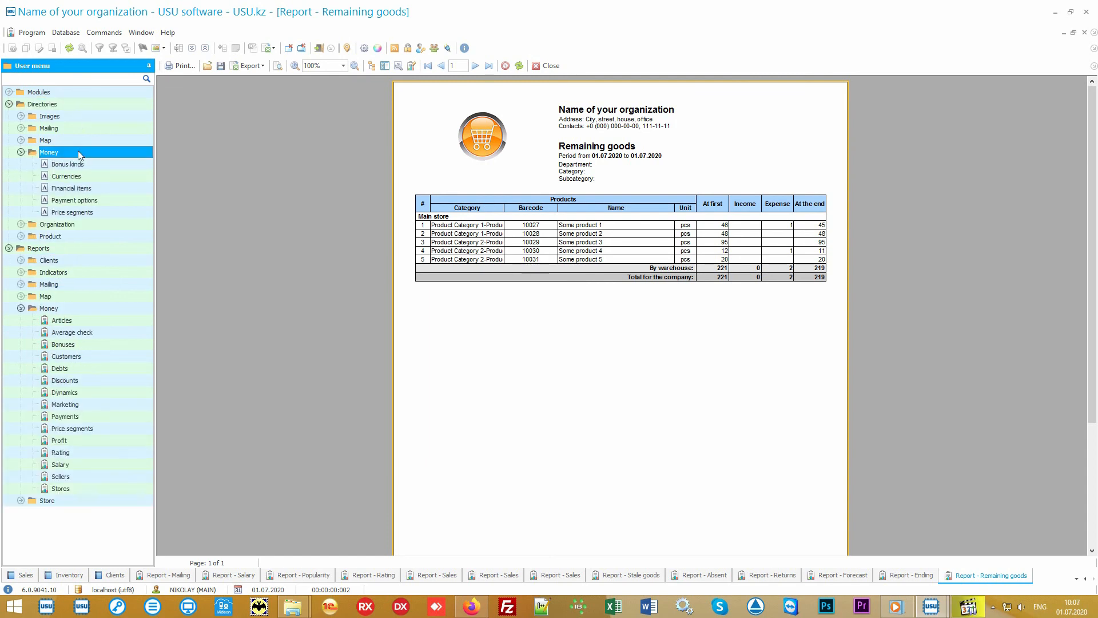
pyautogui.click(108, 188)
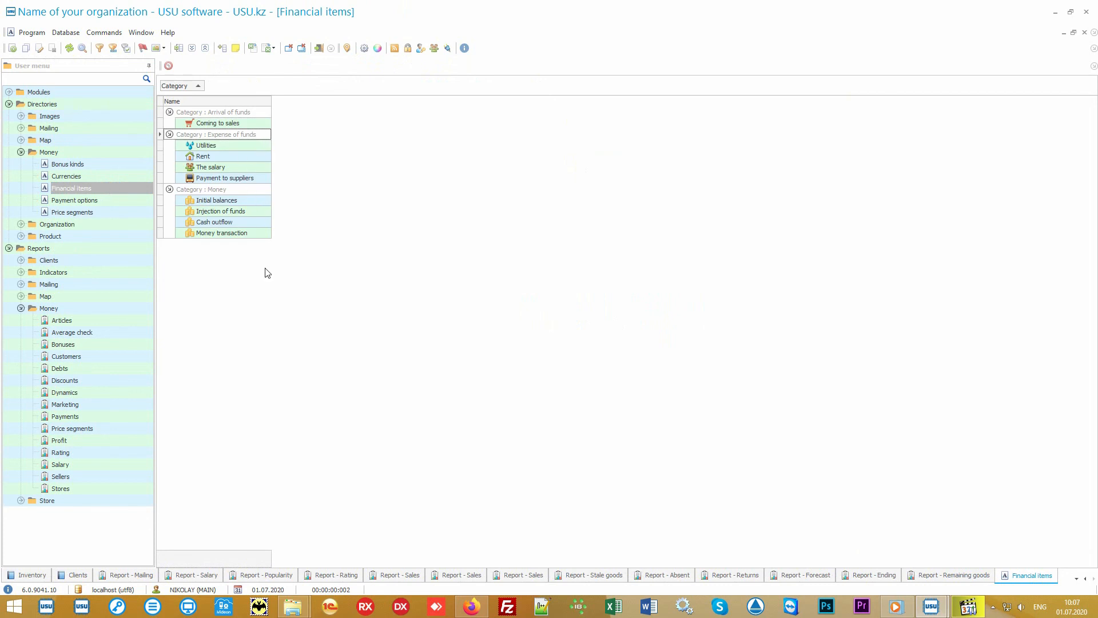
# Generate the Articles report from the Money group with its default dates and review the income and expense by financial item.
pyautogui.click(104, 319)
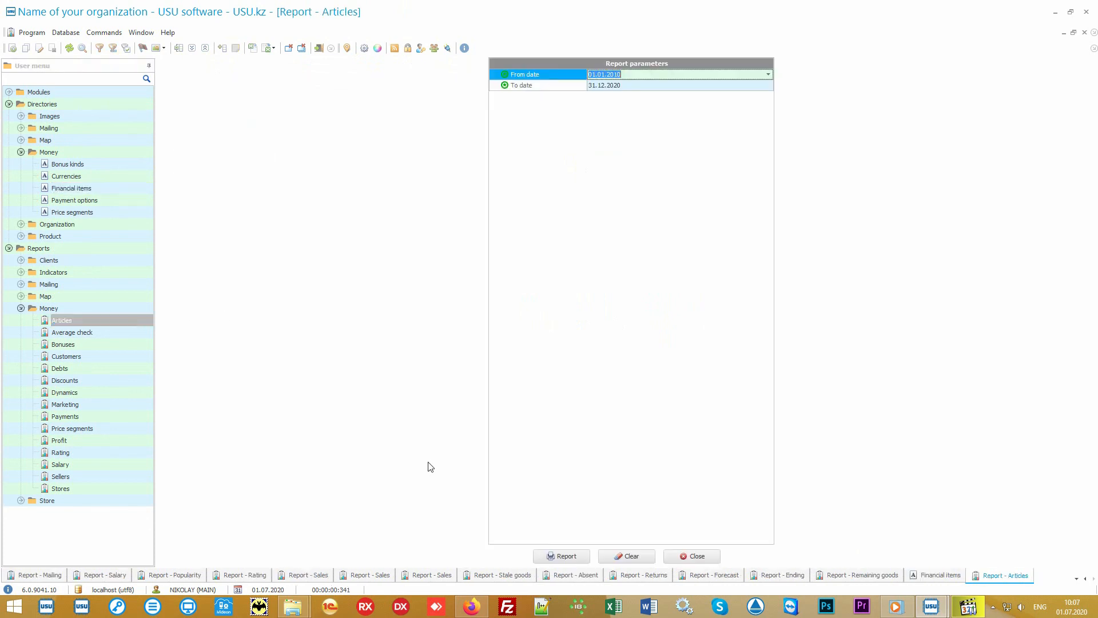
pyautogui.click(561, 555)
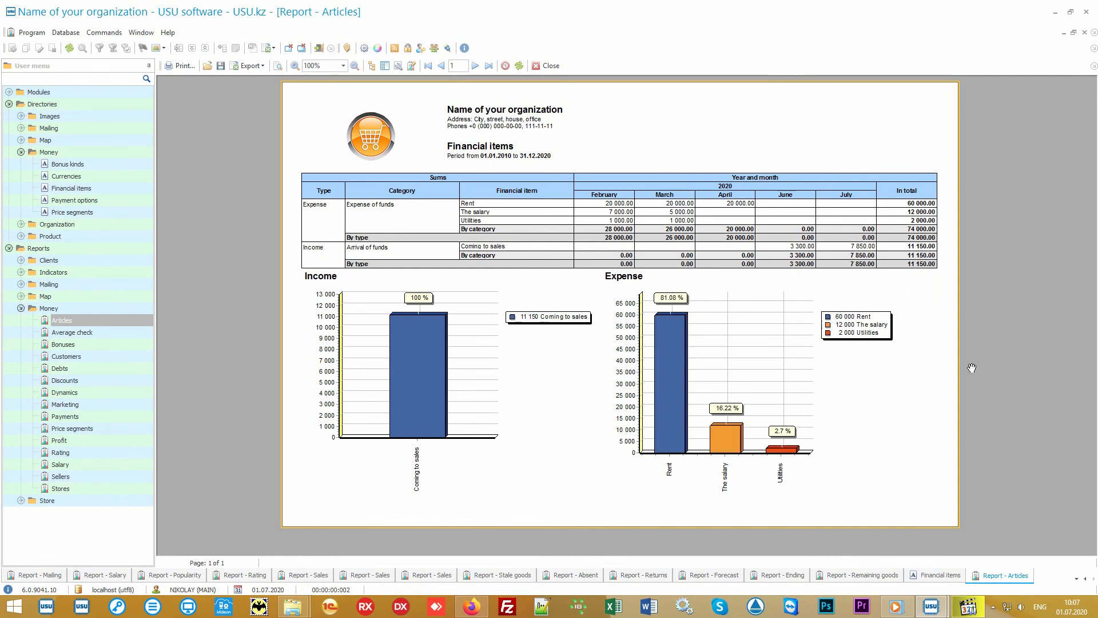
pyautogui.hotkey('alt', 'shift')
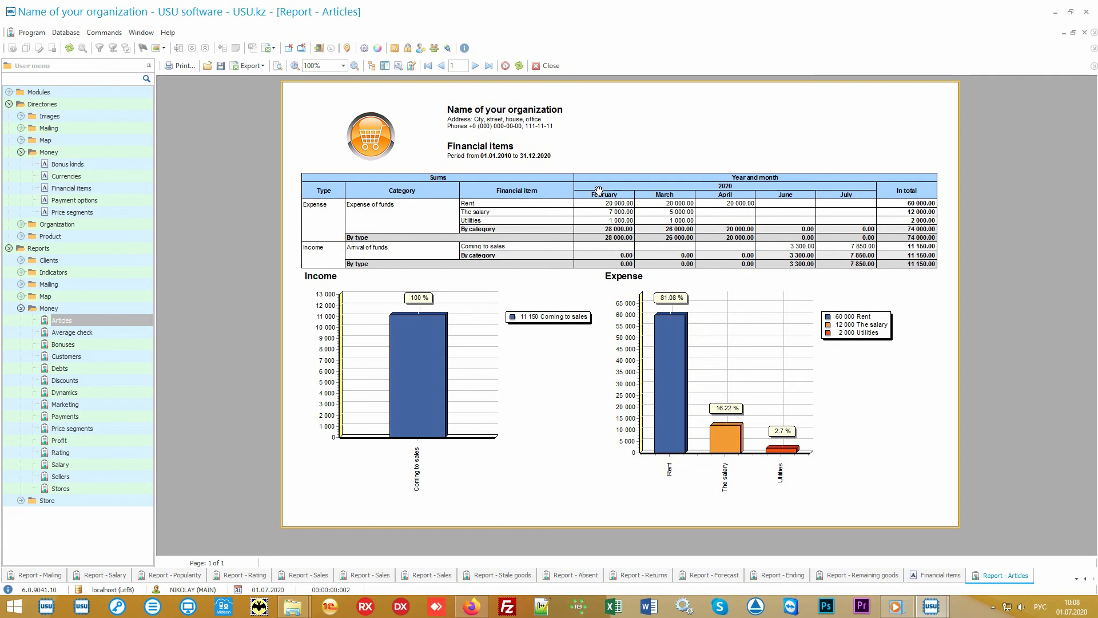
pyautogui.moveTo(821, 293)
# Generate the Average check and Price segments reports from the Money group, each with the default parameters.
pyautogui.click(101, 330)
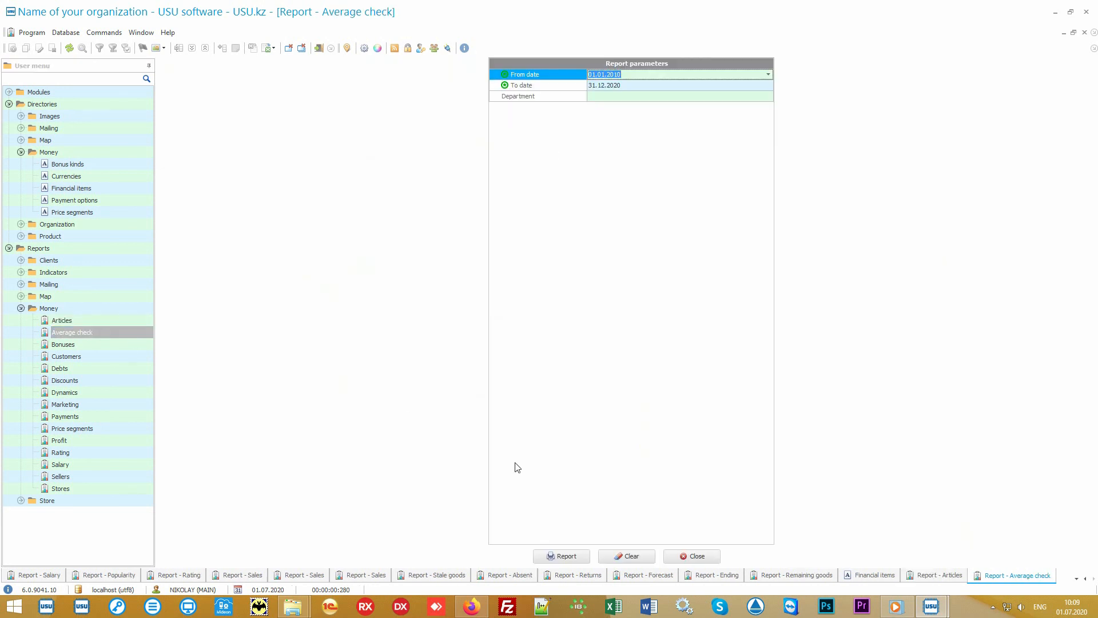
pyautogui.click(583, 556)
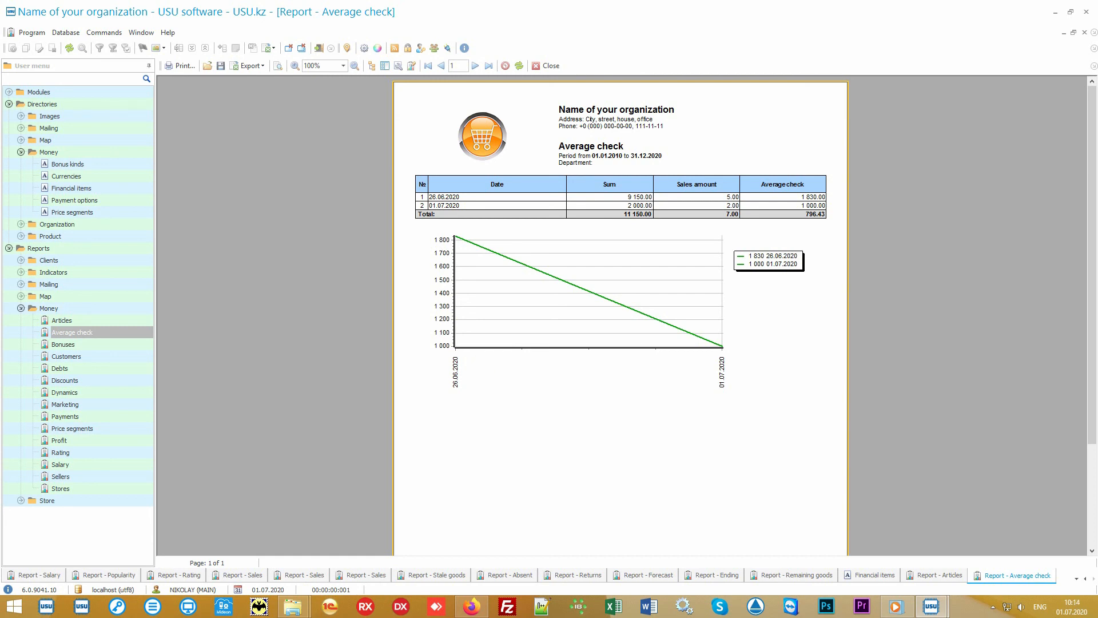
pyautogui.click(122, 428)
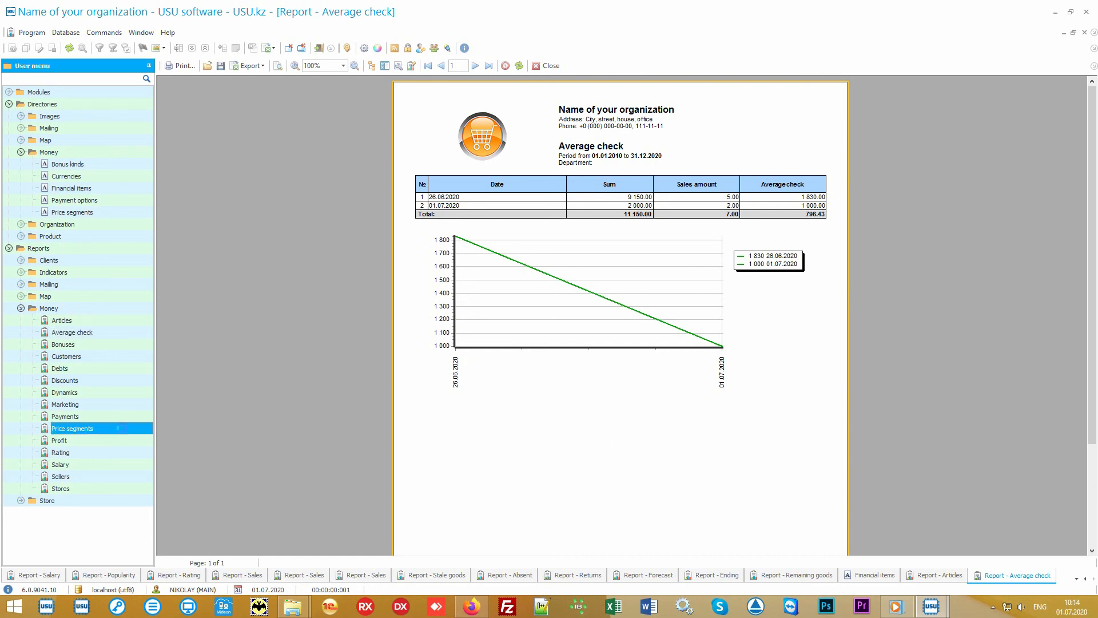
pyautogui.click(563, 554)
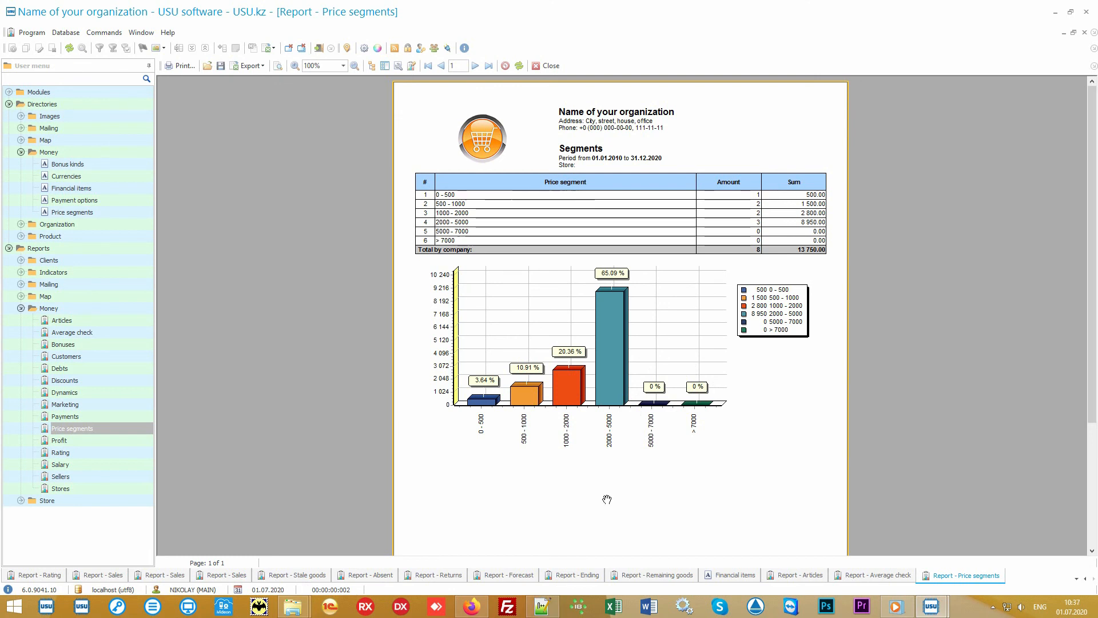
# Generate the Money group's Rating and Marketing reports for the default period 01.01.2010 to 31.12.2020.
pyautogui.click(106, 455)
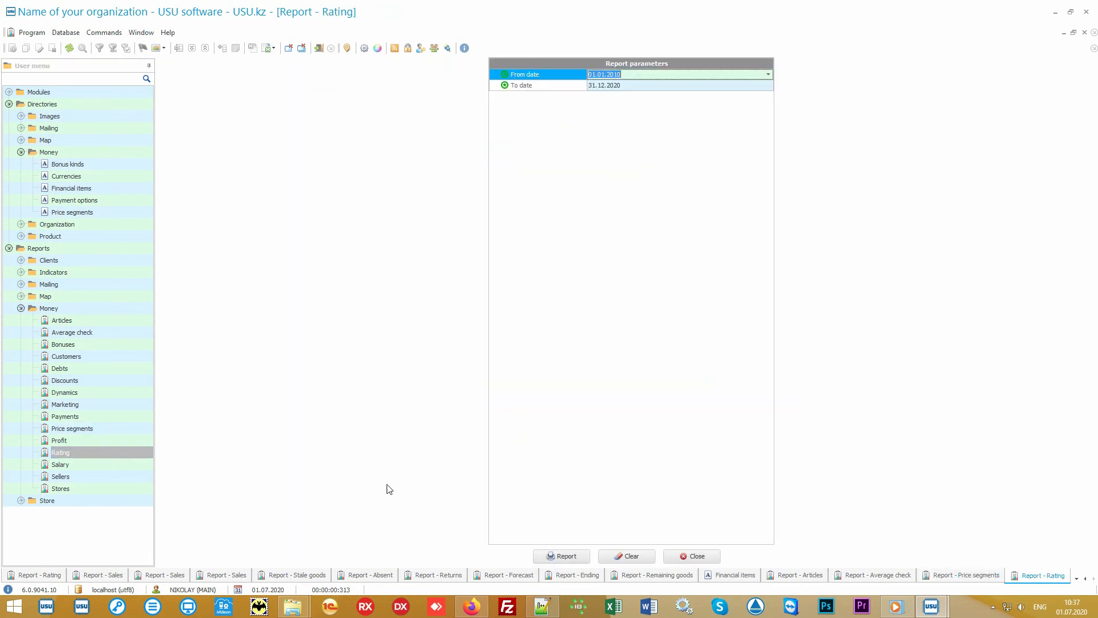
pyautogui.click(561, 556)
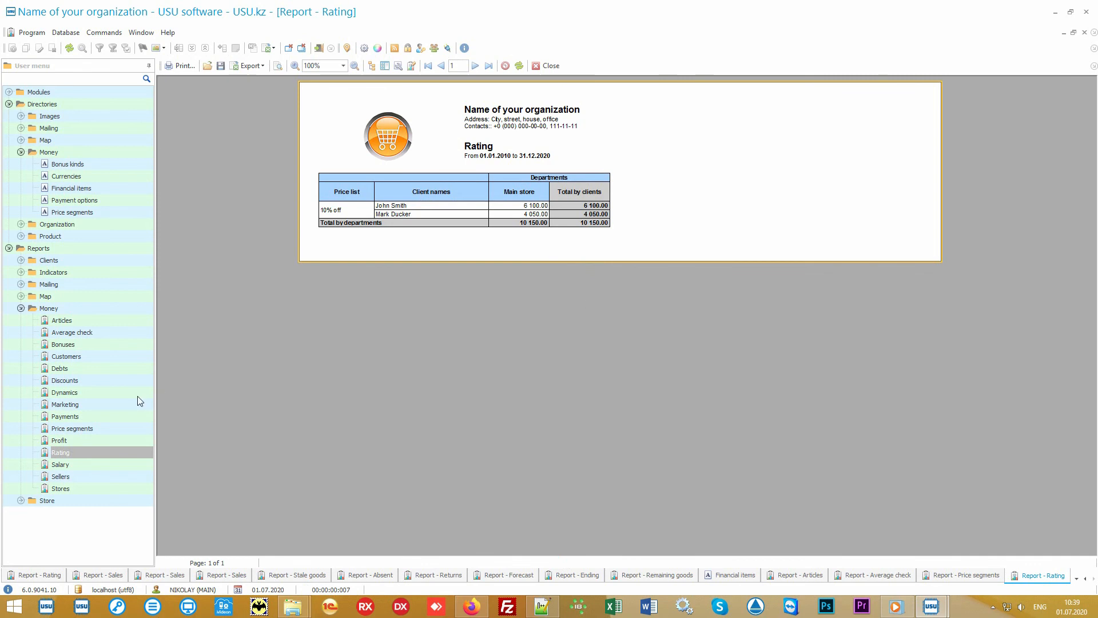
pyautogui.doubleClick(108, 403)
pyautogui.click(552, 556)
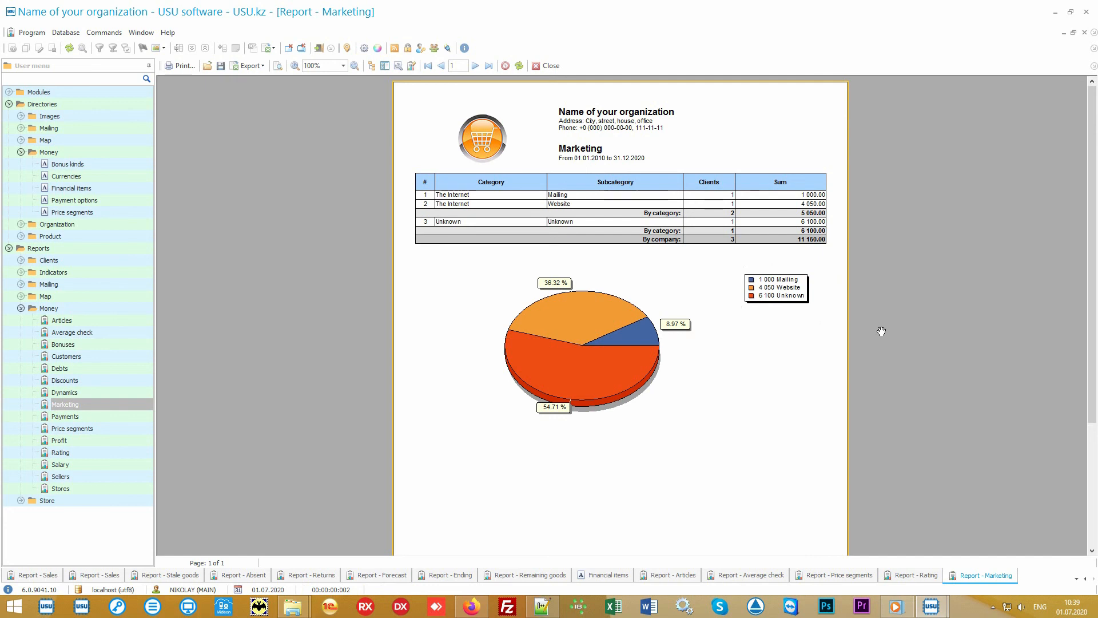
# Generate the Stores report and the Sellers report from the Money group with their default parameters.
pyautogui.doubleClick(111, 485)
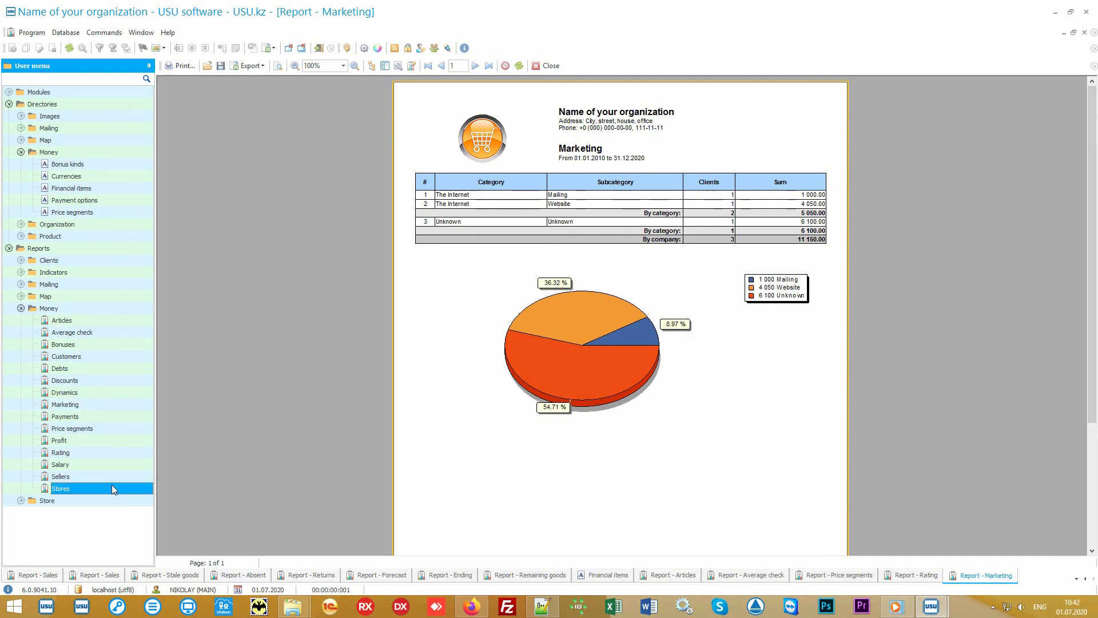
pyautogui.click(566, 561)
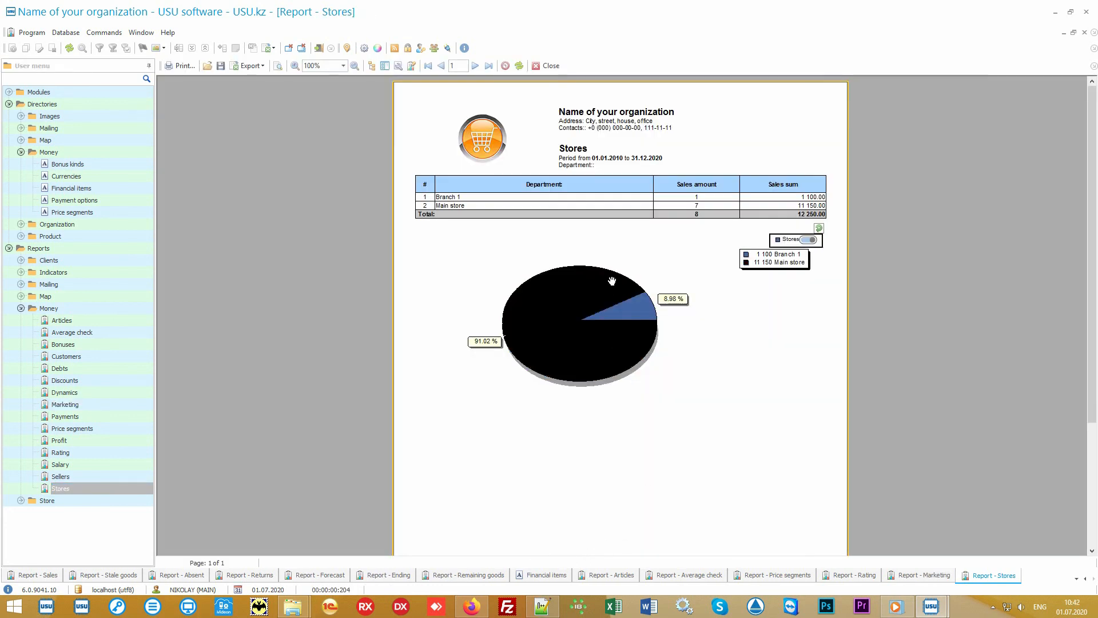
pyautogui.doubleClick(103, 477)
pyautogui.click(555, 557)
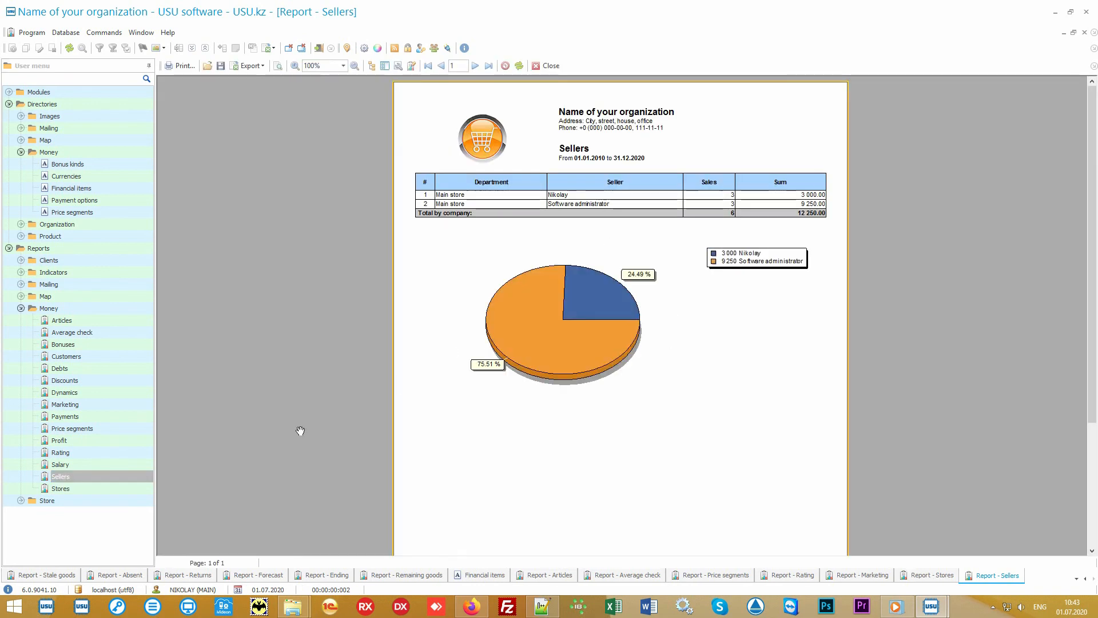
# Generate the Money group's Salary and Discounts reports with default parameters, and switch to the open Audit window.
pyautogui.doubleClick(98, 463)
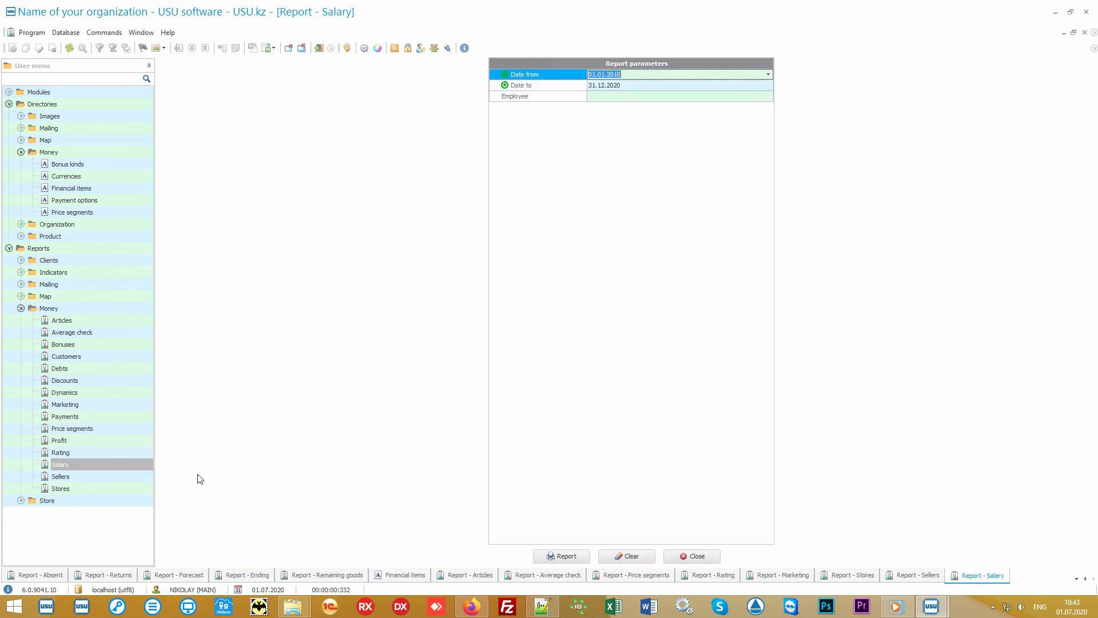
pyautogui.click(552, 556)
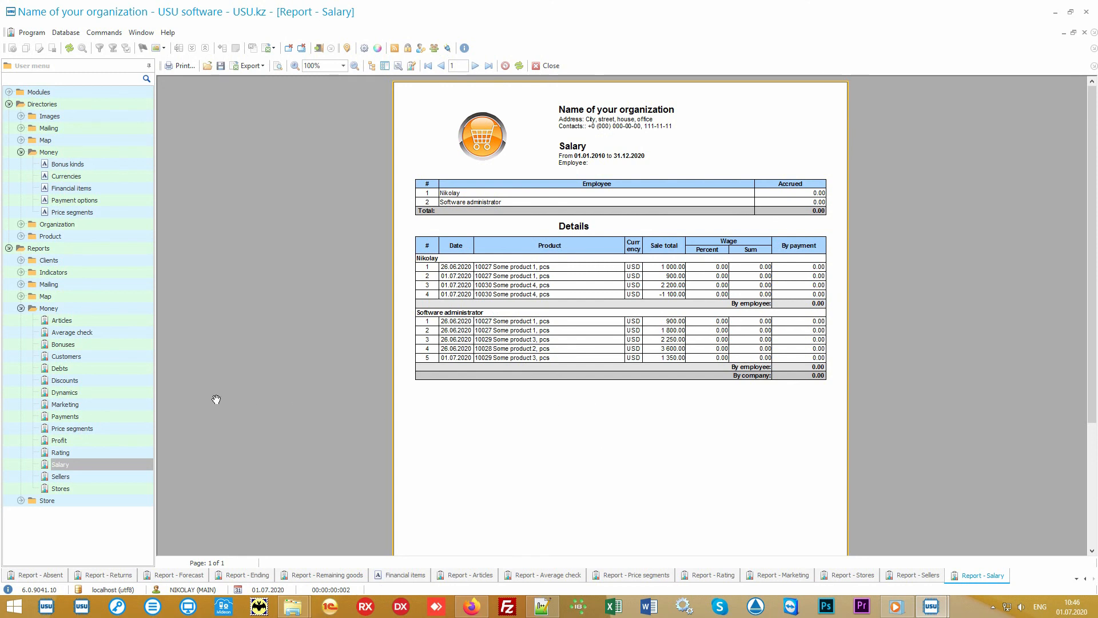
pyautogui.doubleClick(126, 378)
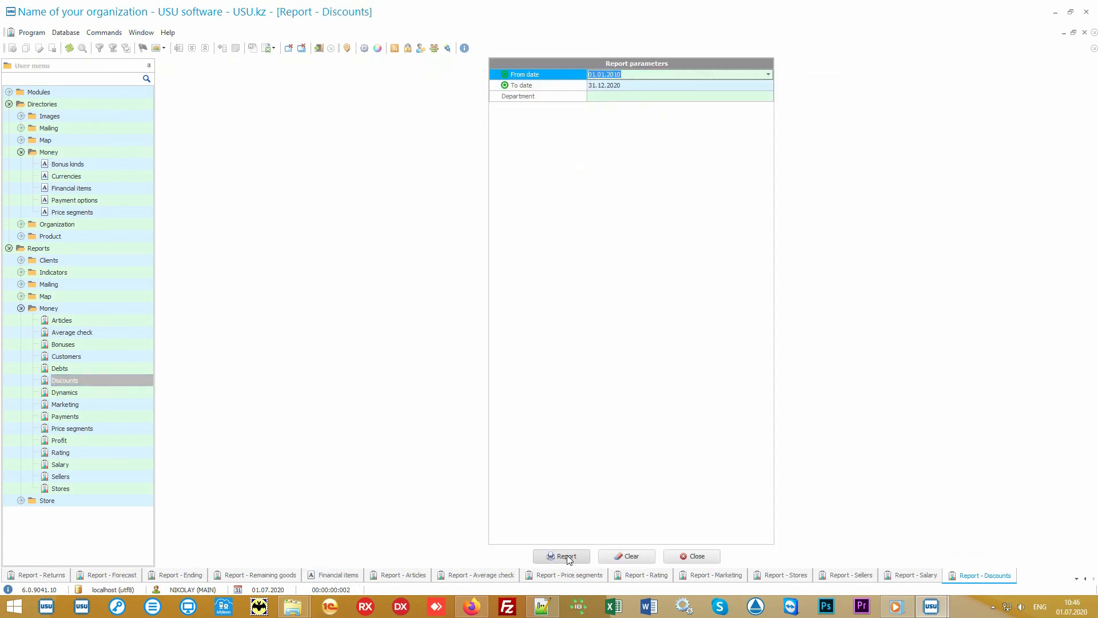
pyautogui.click(563, 556)
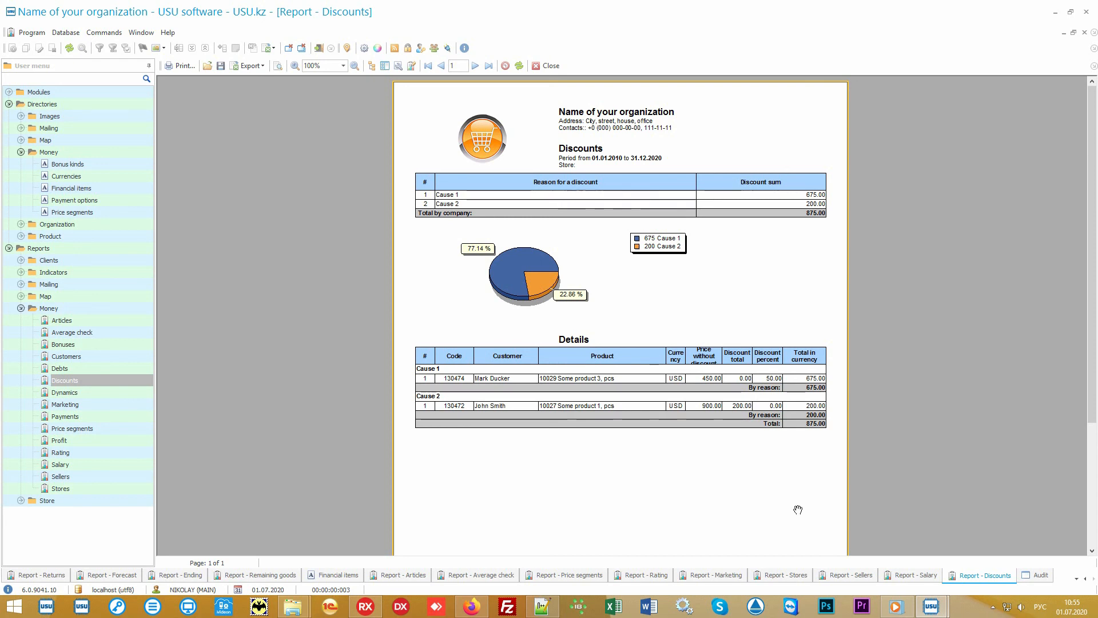
pyautogui.click(1038, 577)
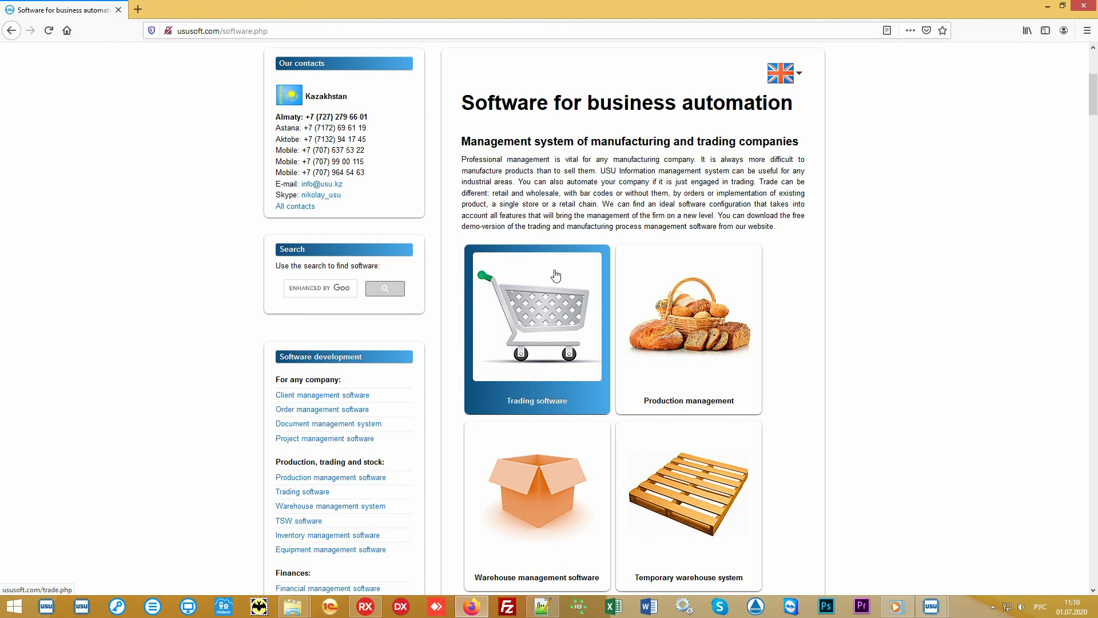
# Open the Price page of ususoft.com and set the currency to US dollar - USD.
pyautogui.scroll(5, 555, 276)
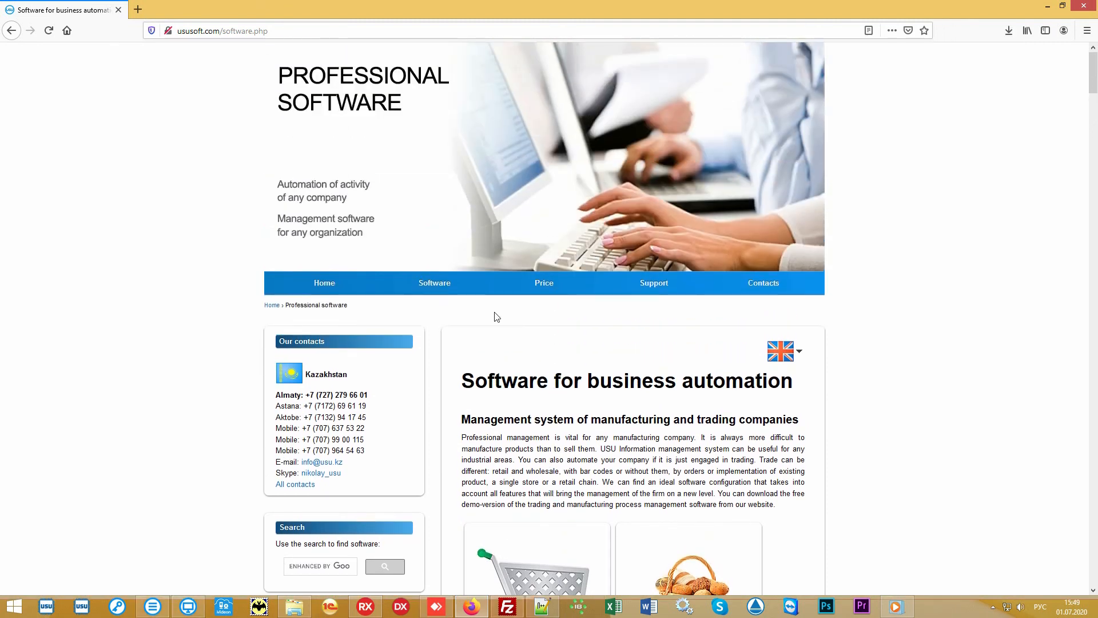
pyautogui.click(537, 288)
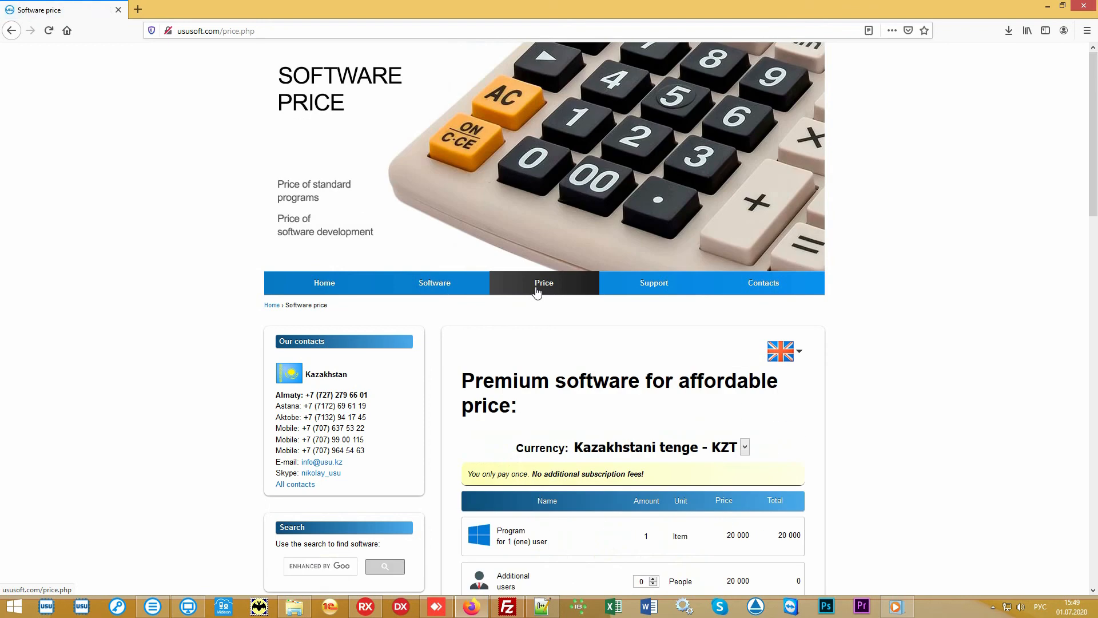
pyautogui.scroll(-5, 912, 372)
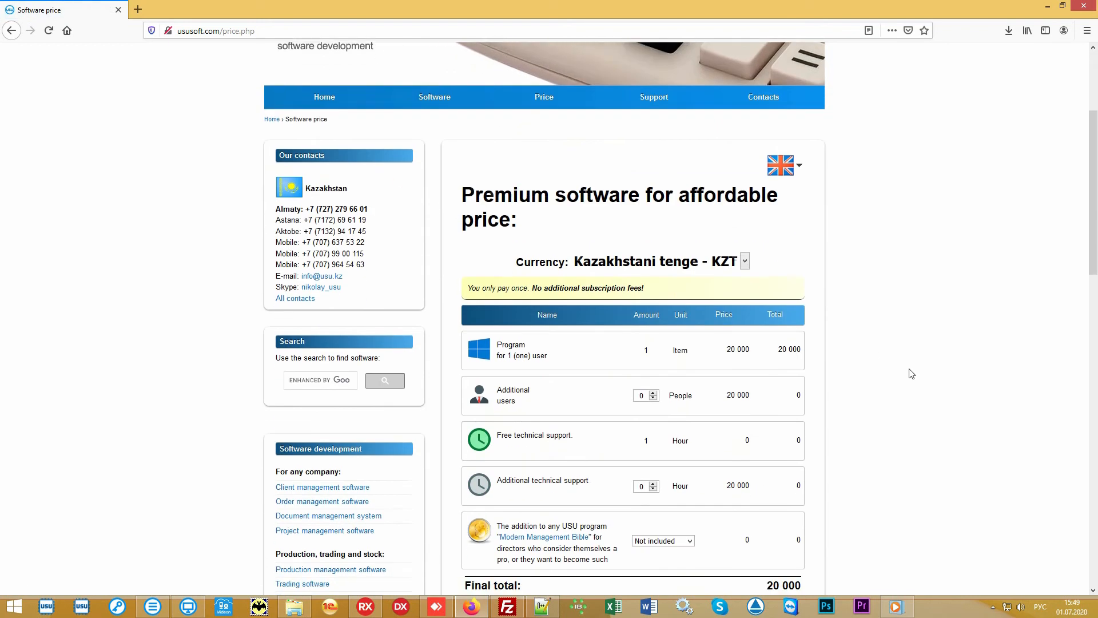
pyautogui.click(745, 156)
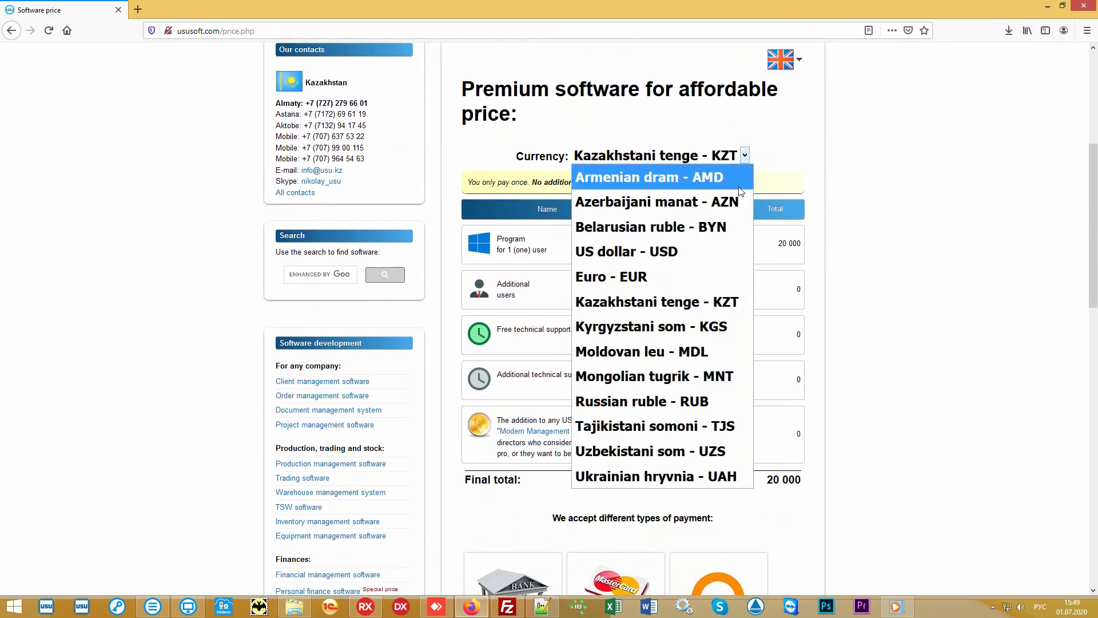
pyautogui.click(676, 263)
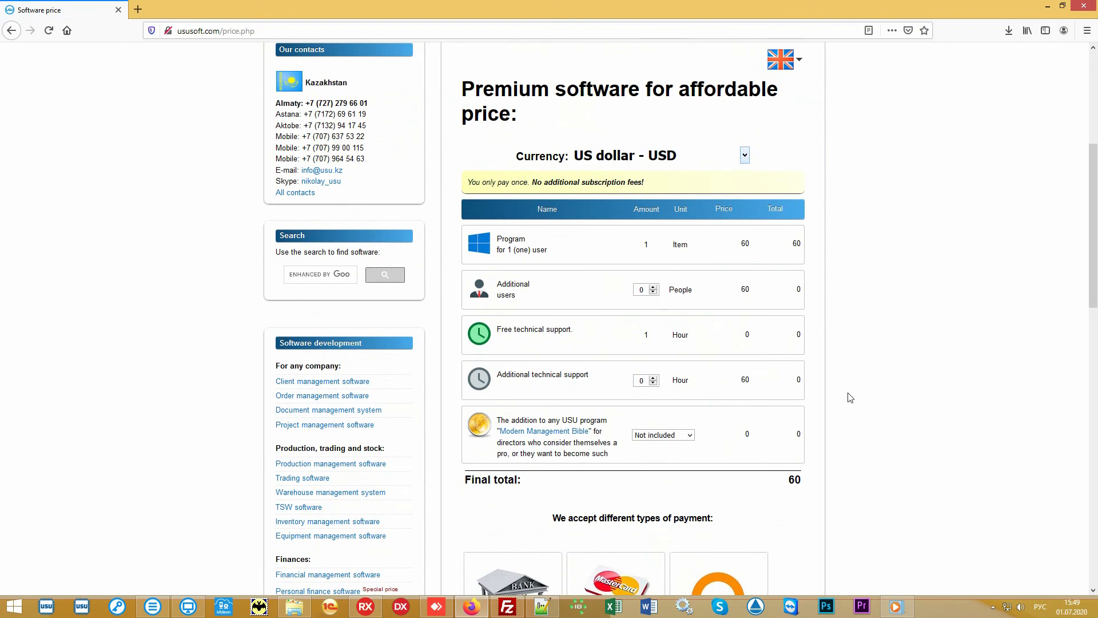
# Review the final total in the price table and the accepted payment types below it.
pyautogui.moveTo(781, 483); pyautogui.dragTo(808, 483)
pyautogui.click(763, 484)
pyautogui.scroll(-2, 935, 301)
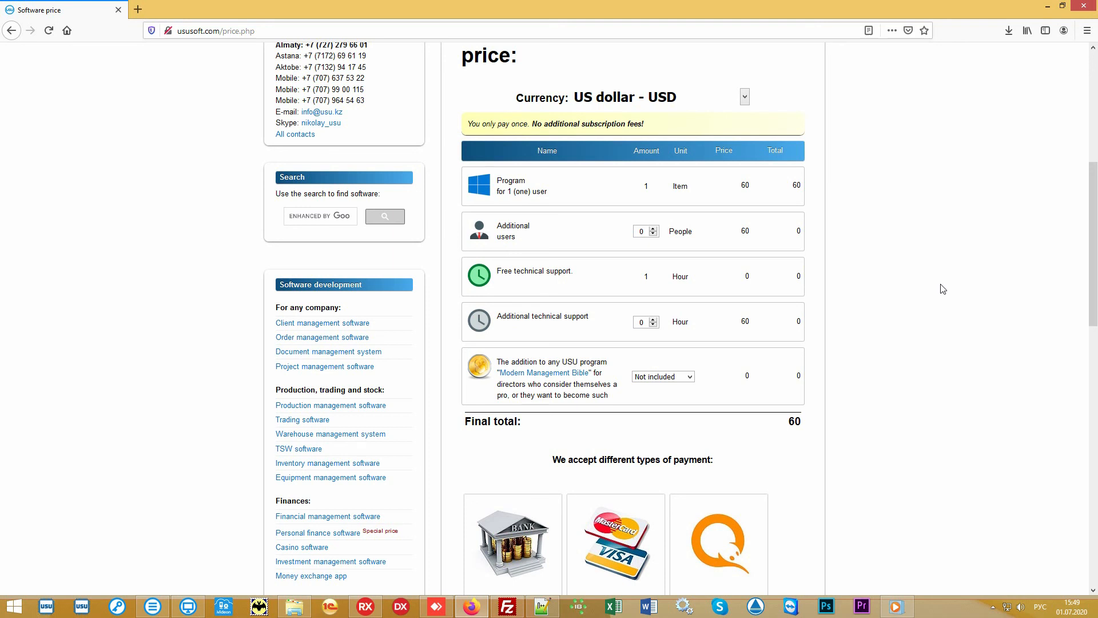
pyautogui.scroll(6, 942, 289)
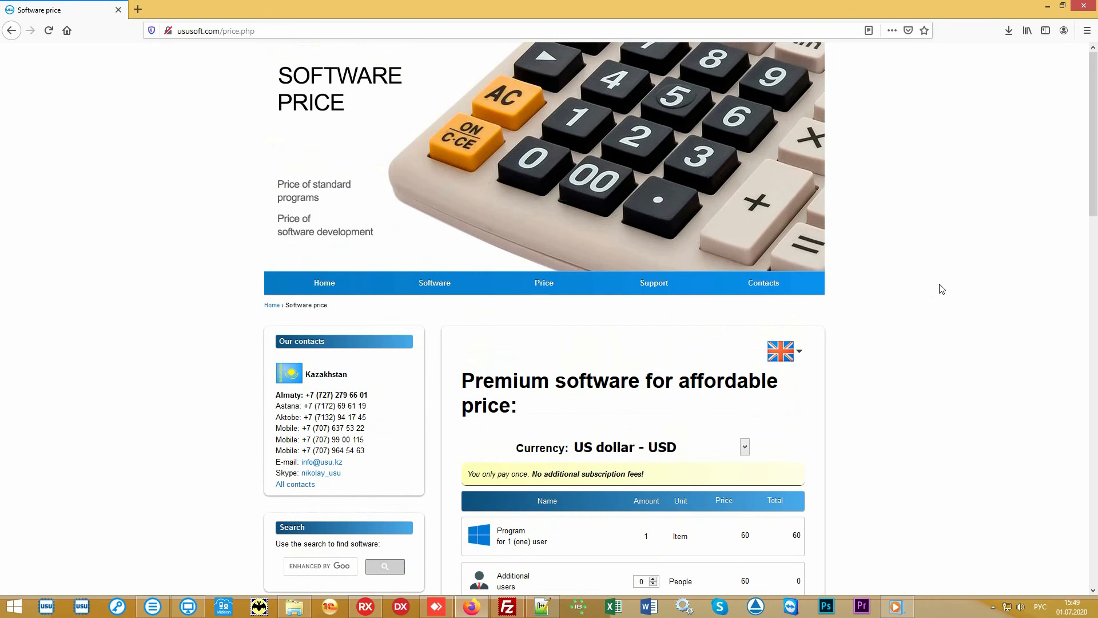
# Open the website's Contacts page and look through the contact details listed for each country.
pyautogui.click(782, 288)
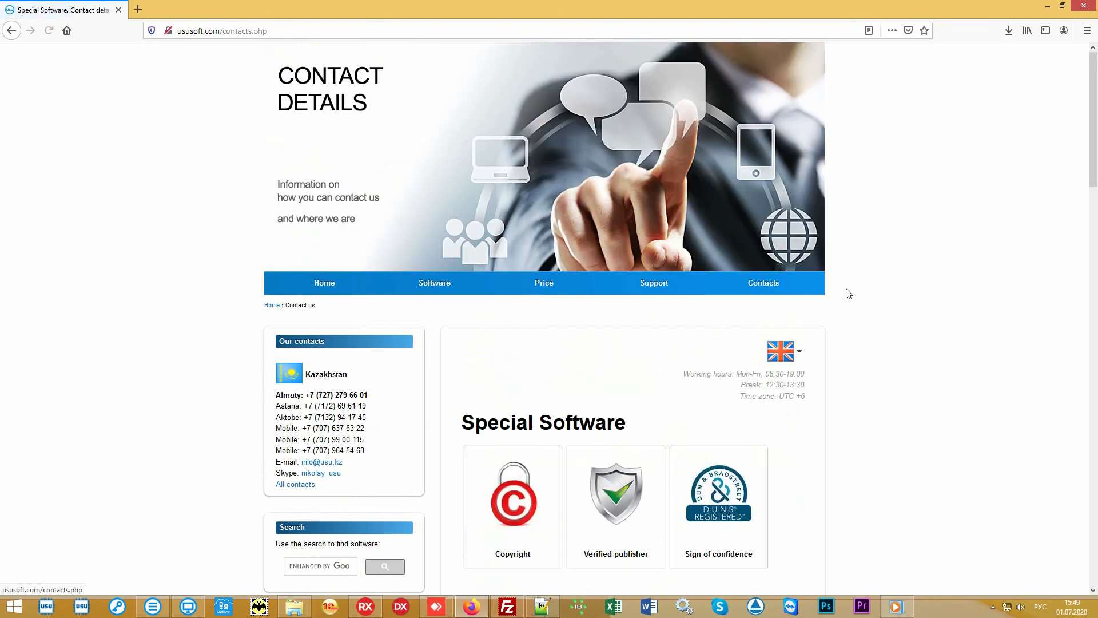
pyautogui.scroll(-6, 935, 302)
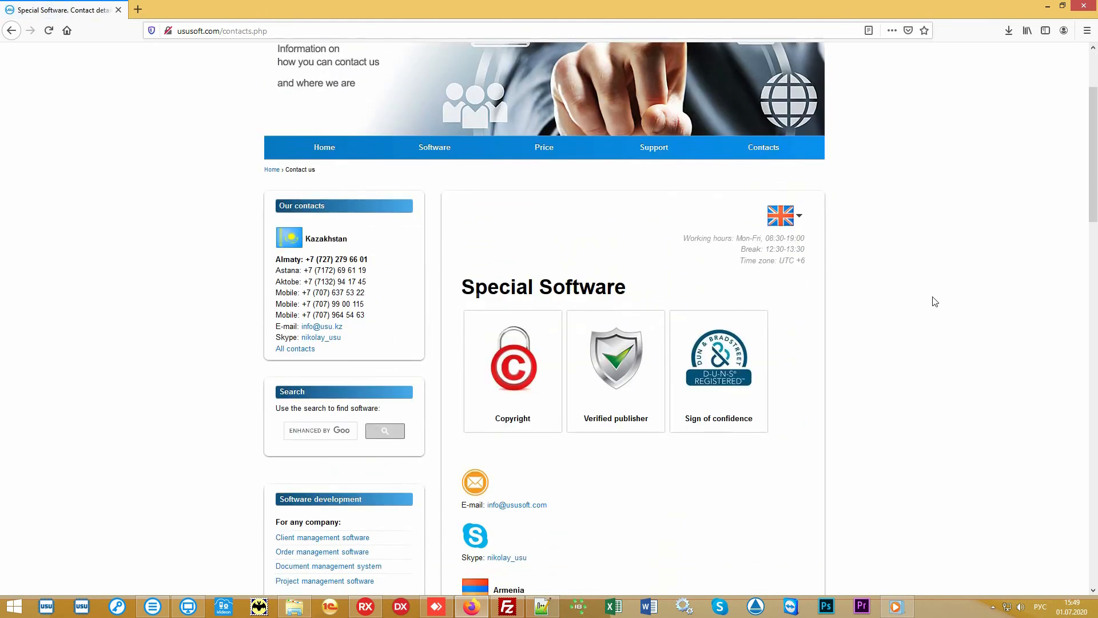
pyautogui.scroll(-7, 933, 302)
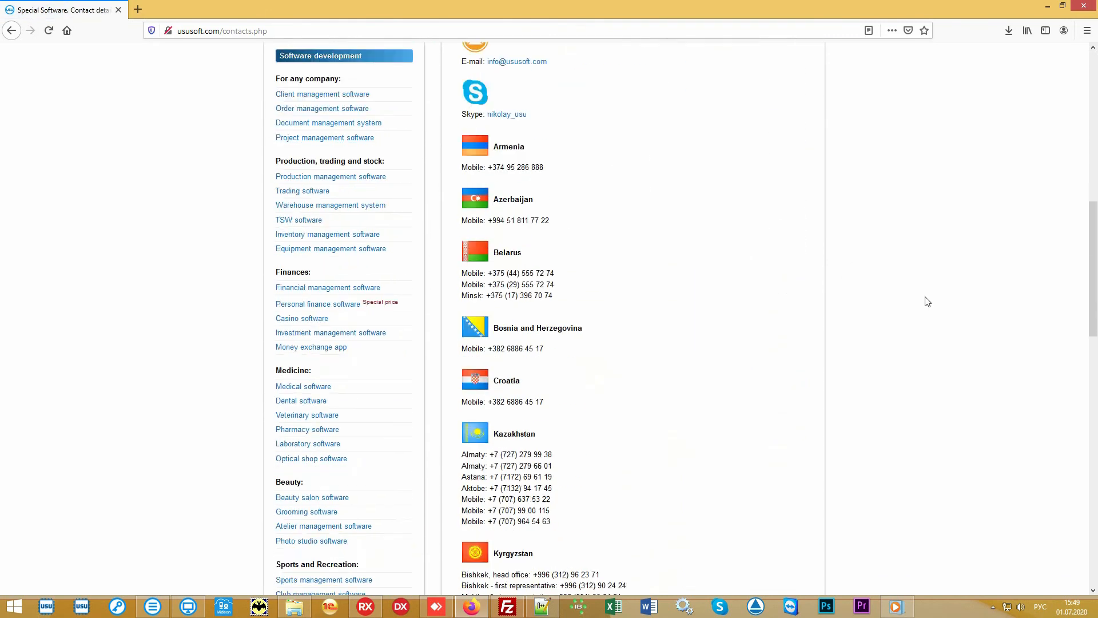
pyautogui.scroll(-6, 920, 301)
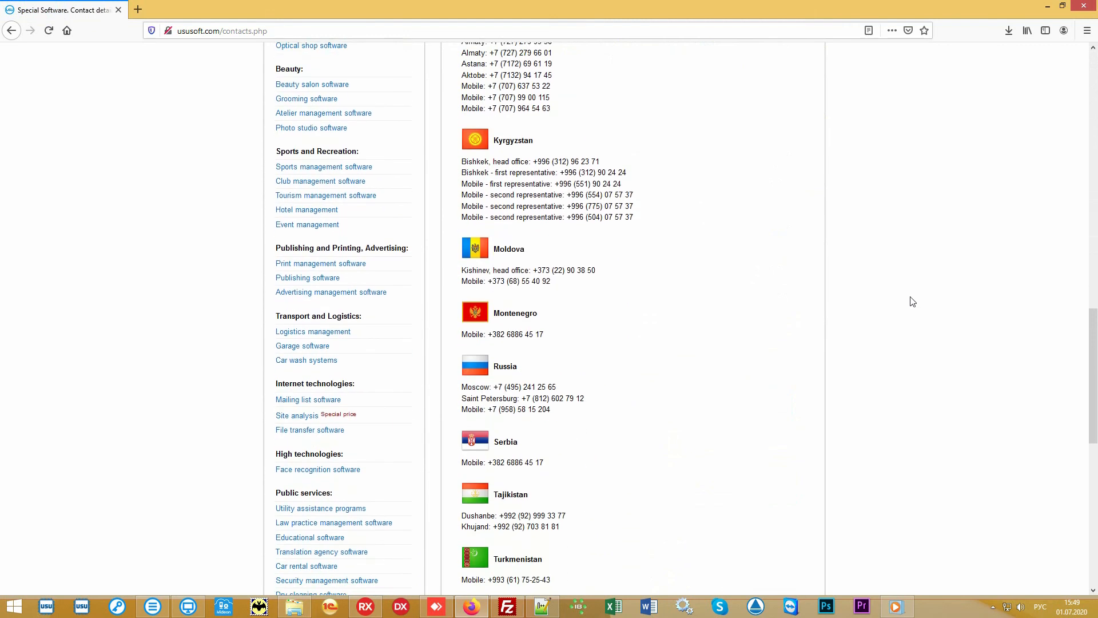
pyautogui.scroll(-3, 909, 297)
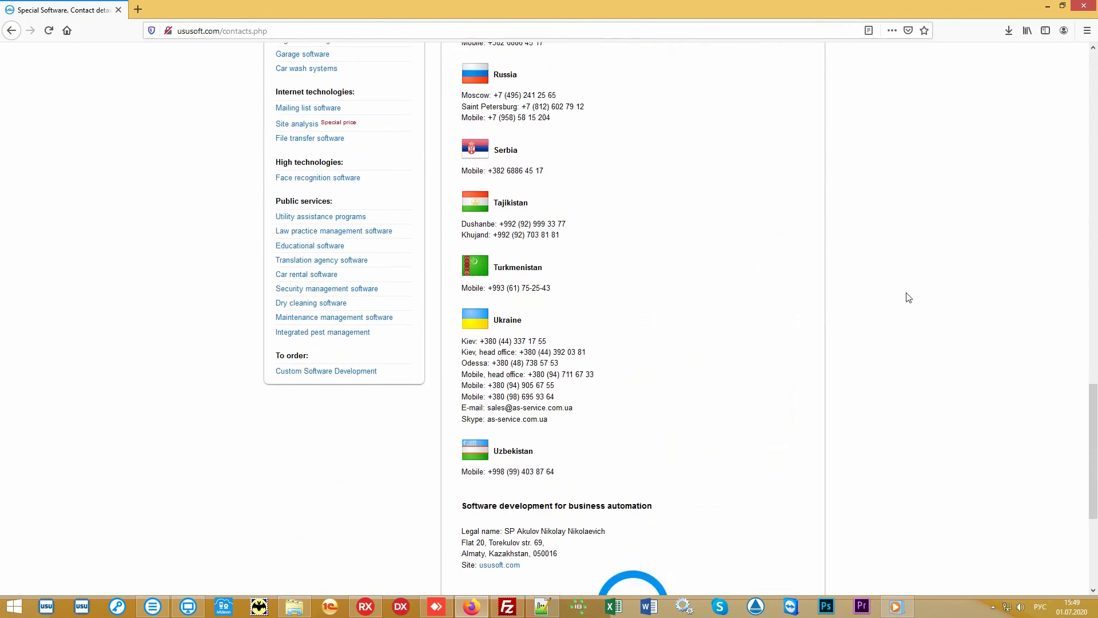
pyautogui.scroll(4, 909, 297)
pyautogui.scroll(12, 909, 297)
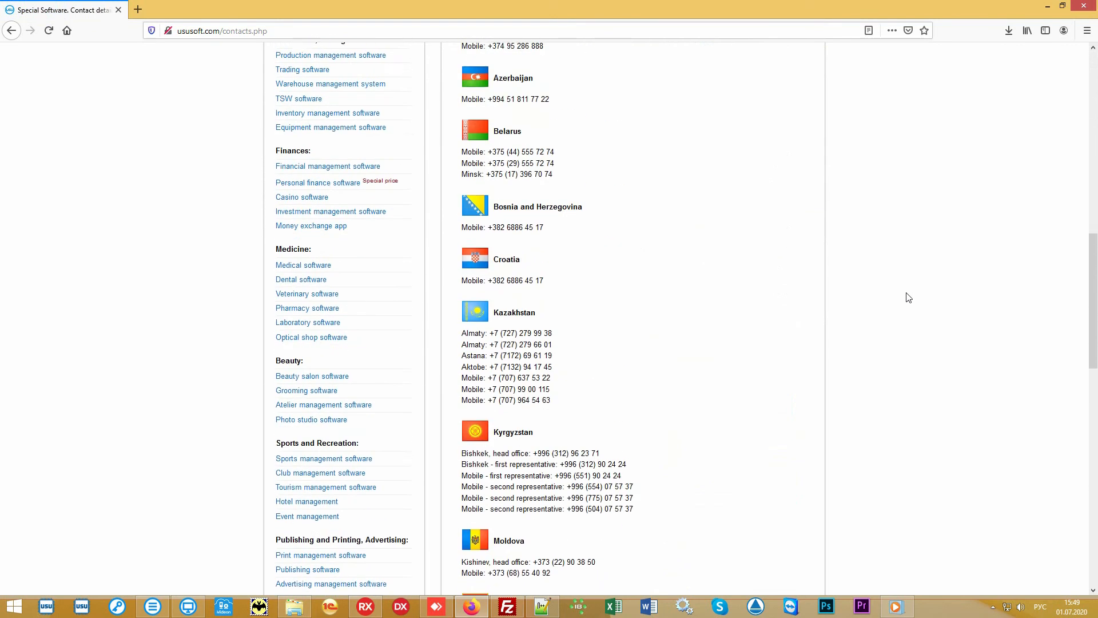
pyautogui.scroll(6, 909, 297)
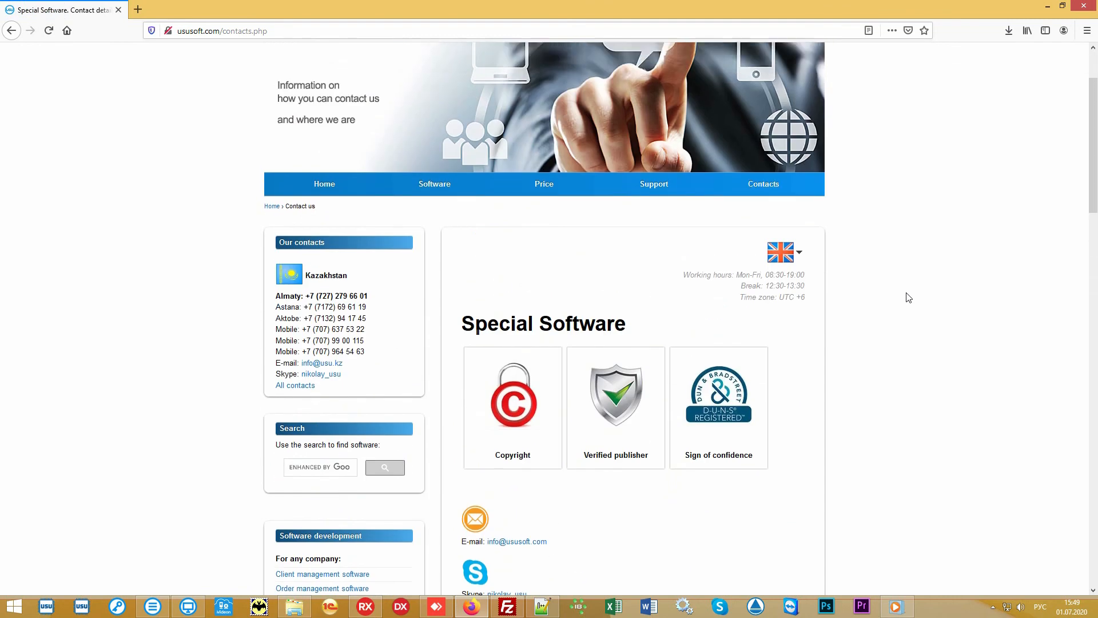